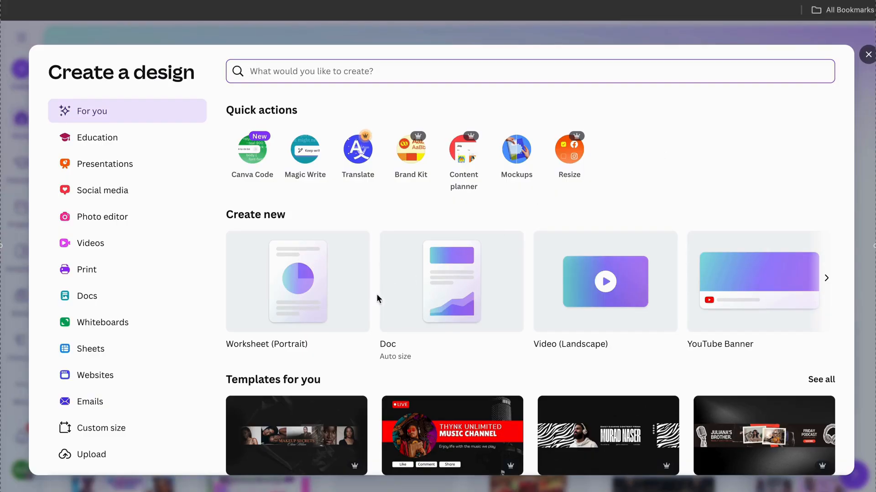
# Create a new Worksheet (Portrait) design and name it "3 product demo".
pyautogui.click(313, 309)
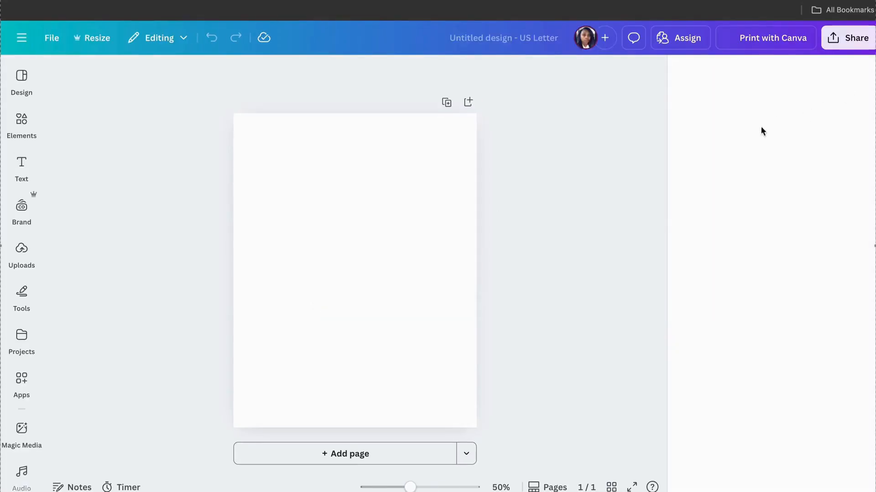
pyautogui.click(871, 74)
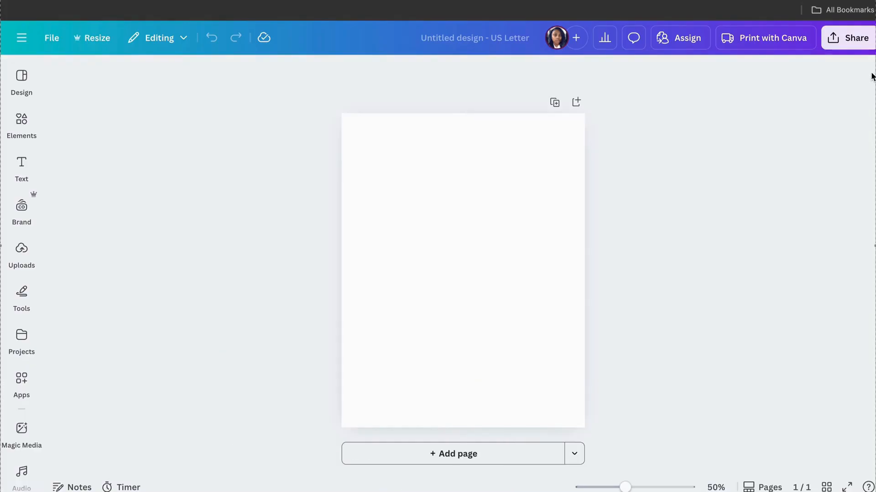
pyautogui.click(508, 38)
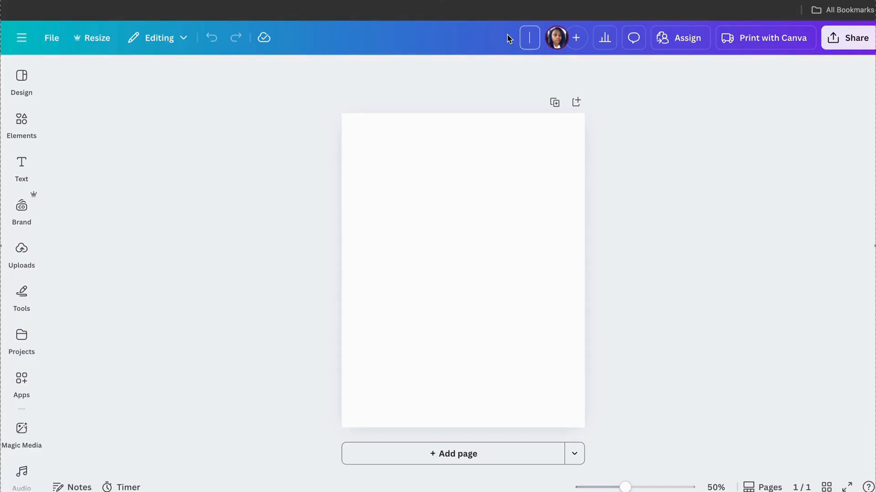
pyautogui.write('3 product')
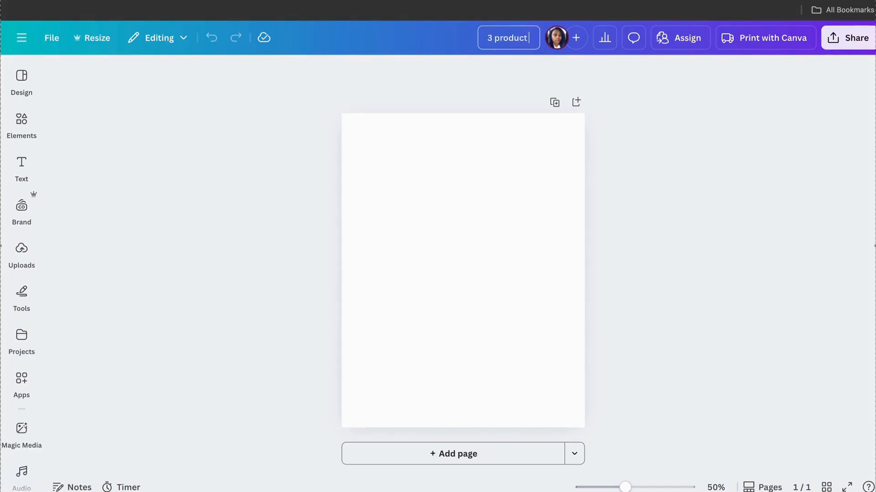
pyautogui.write(' demo')
pyautogui.click(580, 119)
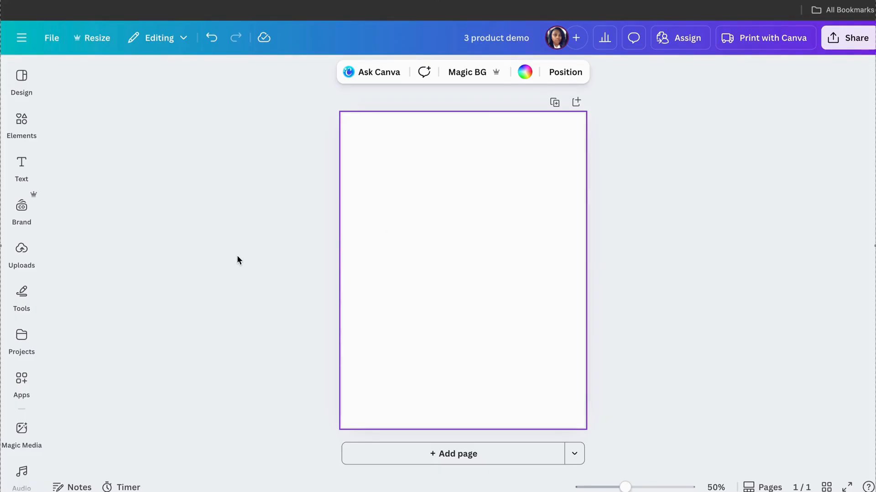
# Look over the uploaded images and hide them again.
pyautogui.click(19, 252)
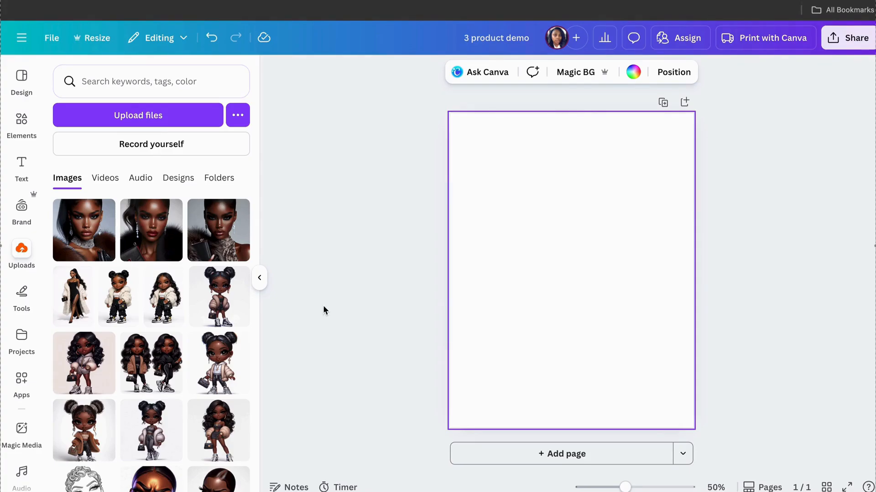
pyautogui.click(259, 282)
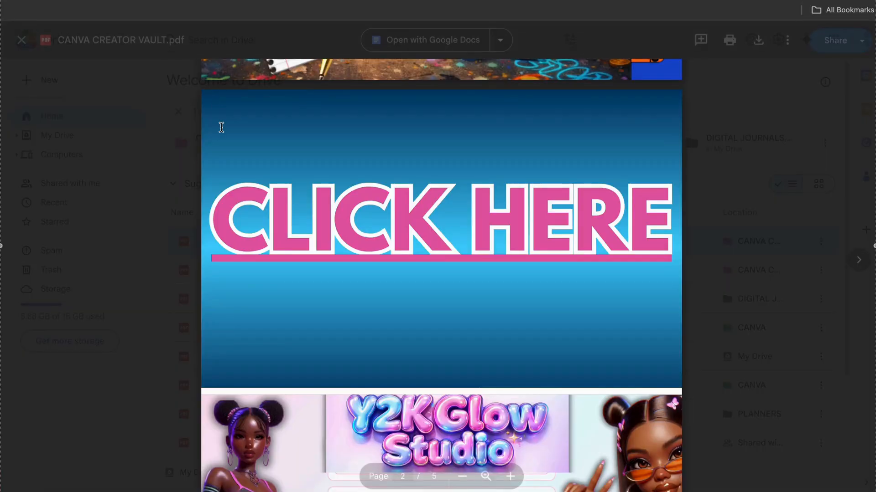
# Switch to CANVA CREATOR VAULT.pdf in Google Drive and look through its pages up to the Y2K section.
pyautogui.scroll(10, 221, 127)
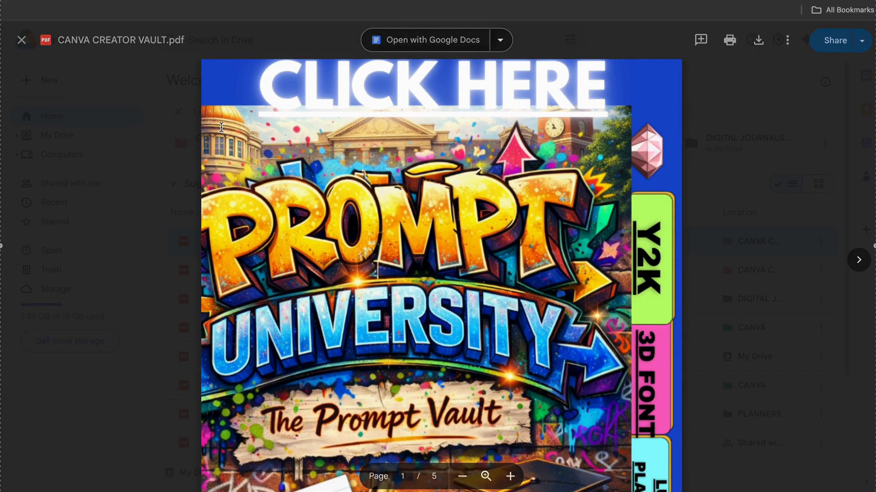
pyautogui.scroll(-15, 221, 127)
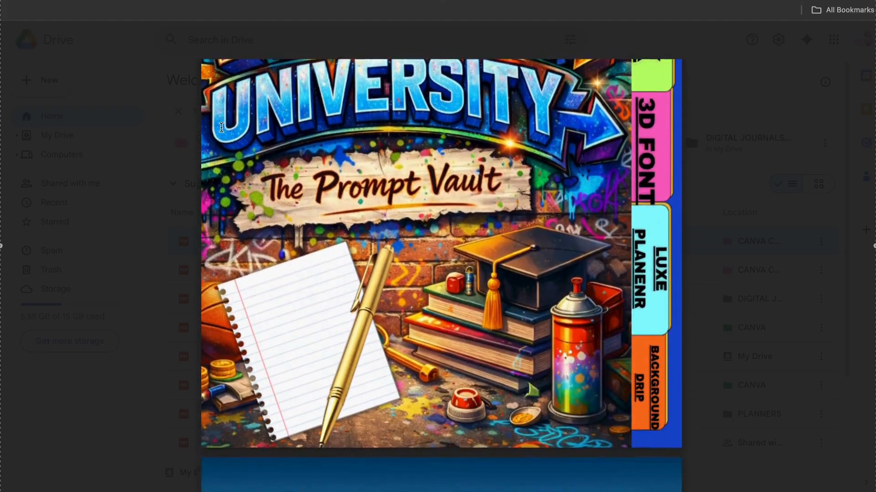
pyautogui.scroll(-20, 221, 127)
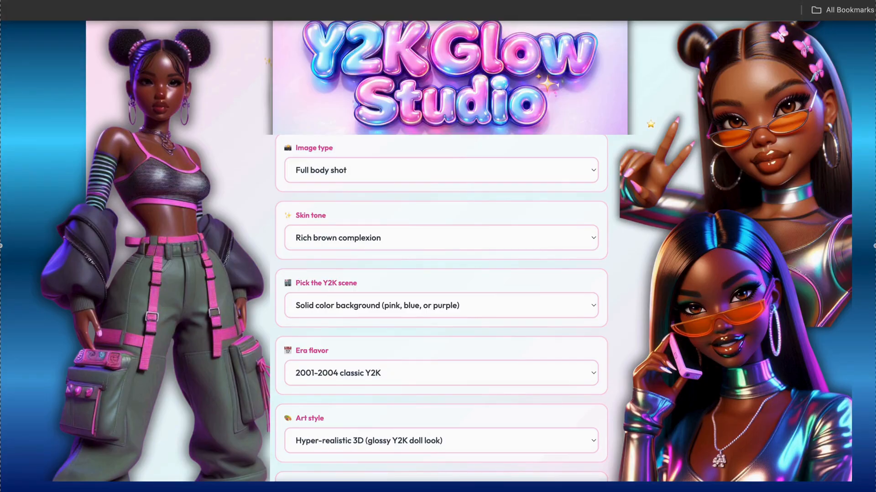
# In Y2K Glow Studio, set the scene to Holographic shimmer background (iridescent) and the era flavor to 1999-2001 late 90s to Y2K.
pyautogui.scroll(-1, 388, 181)
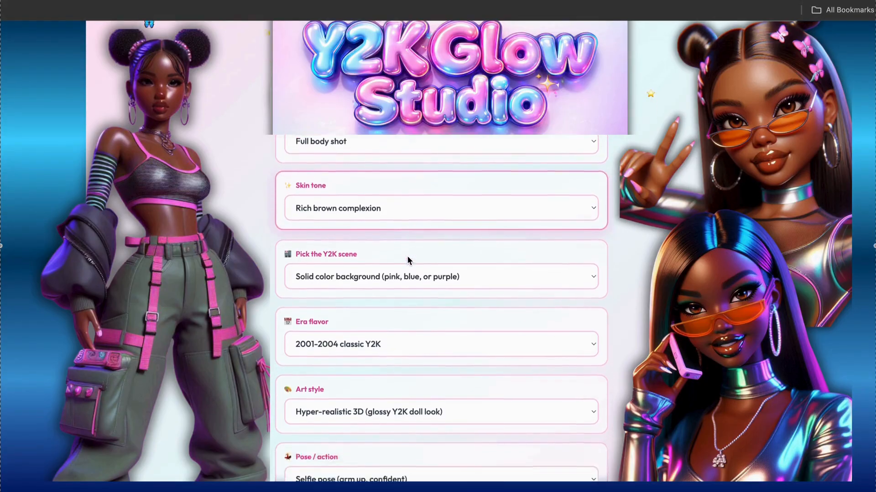
pyautogui.scroll(-2, 408, 260)
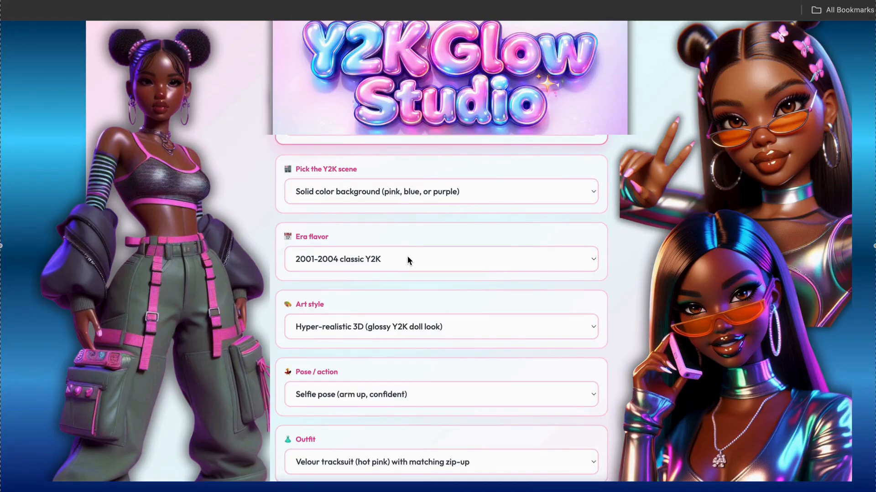
pyautogui.click(425, 191)
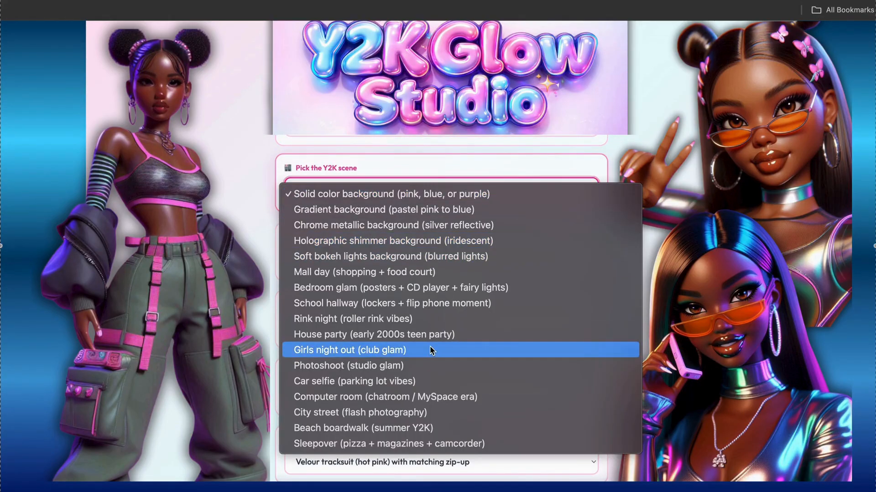
pyautogui.click(426, 239)
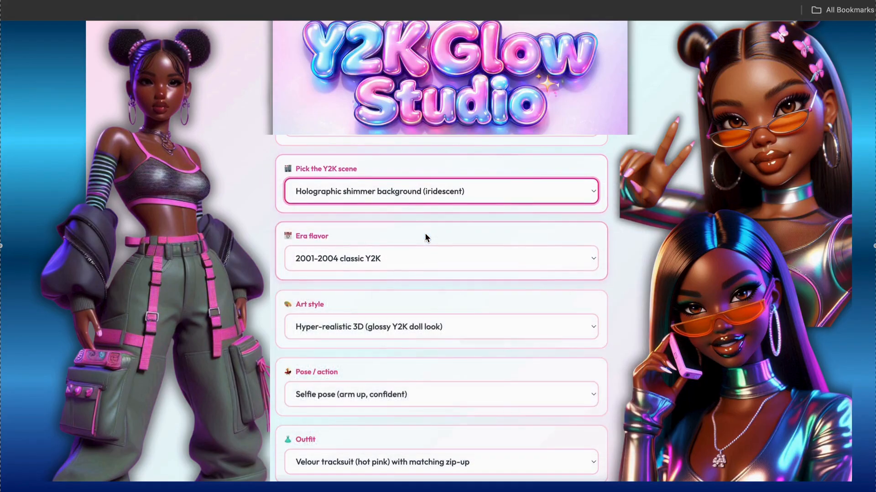
pyautogui.click(407, 259)
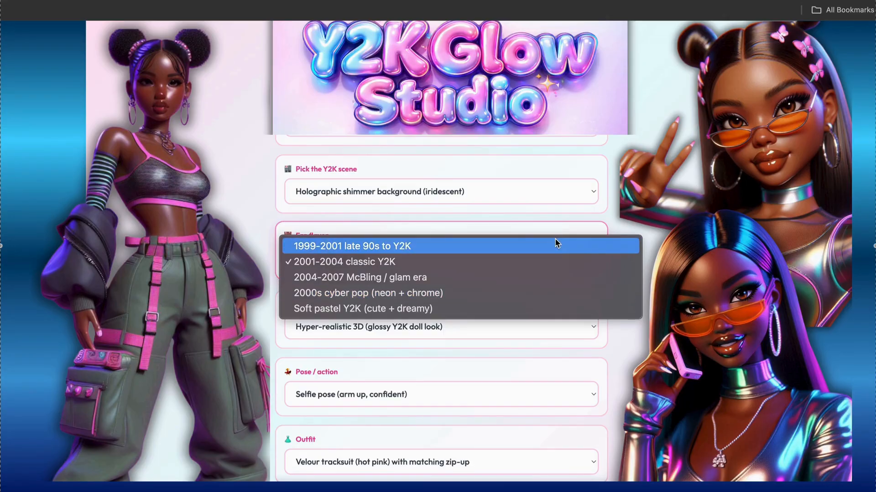
pyautogui.click(546, 256)
pyautogui.press('Up')
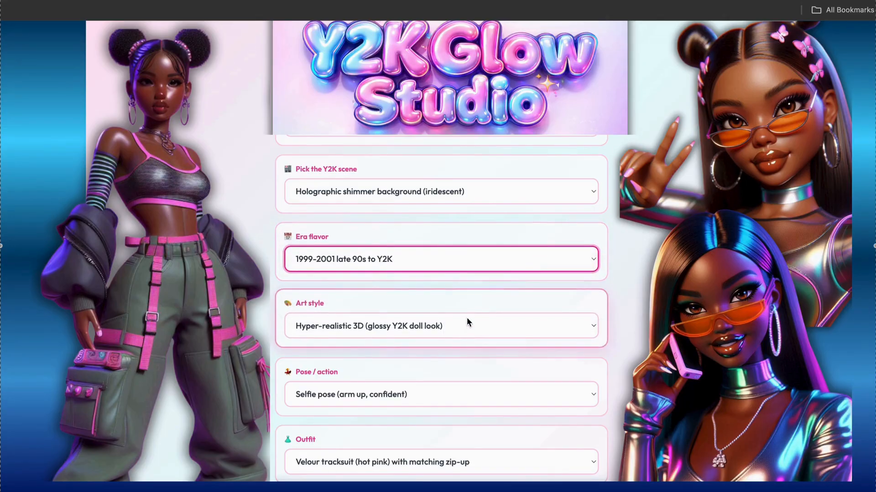
# Set the character's pose to Walking (street style moment).
pyautogui.scroll(-4, 466, 319)
pyautogui.scroll(-1, 467, 322)
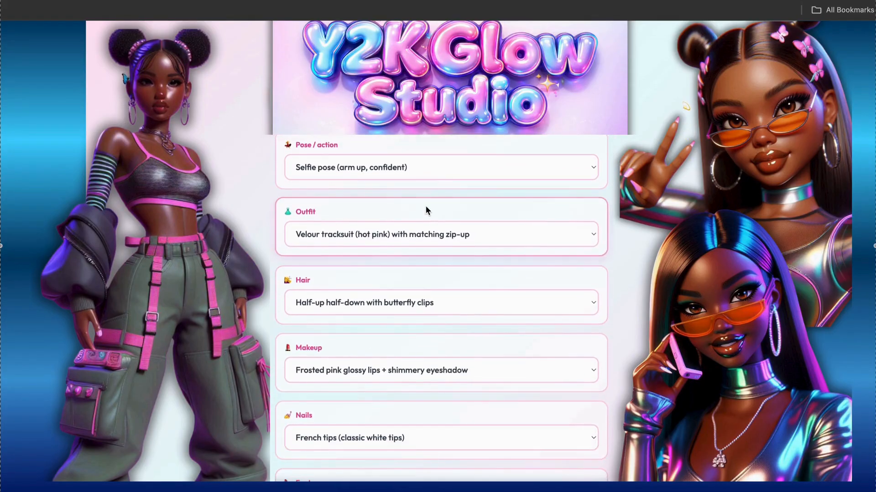
pyautogui.click(422, 160)
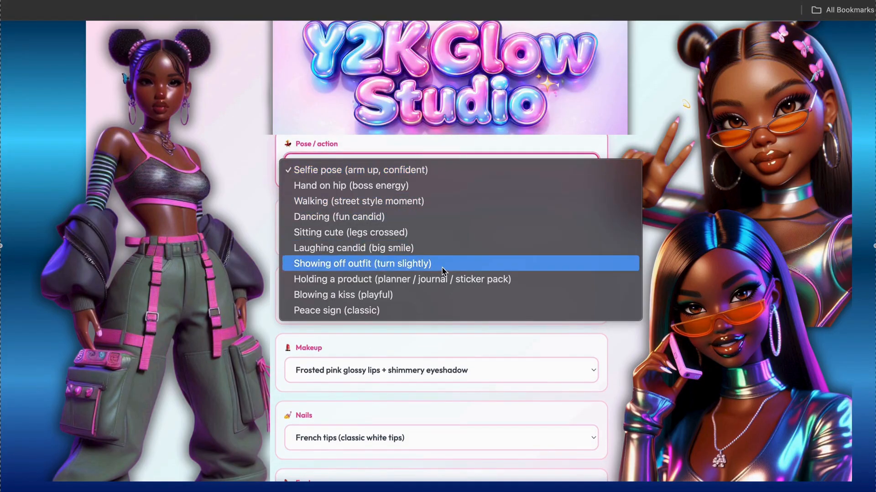
pyautogui.click(455, 201)
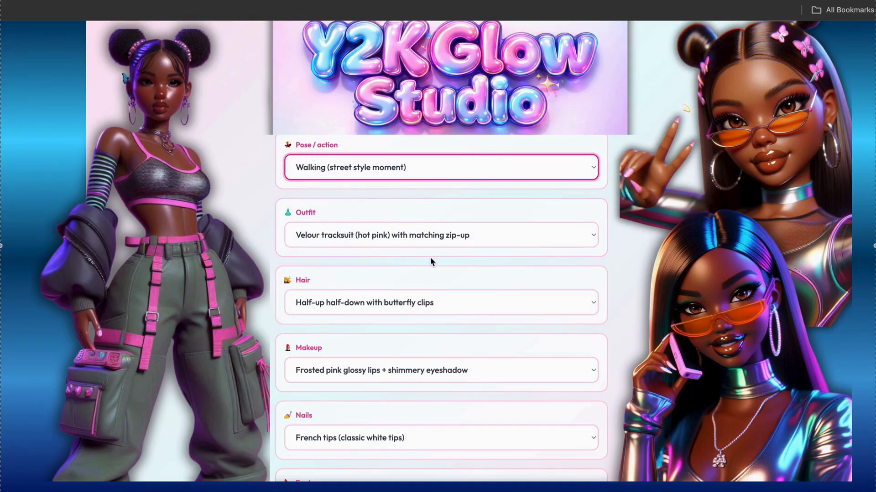
# Set the outfit to Denim mini skirt + baby tee and the hair to Space buns with face-framing pieces.
pyautogui.click(423, 243)
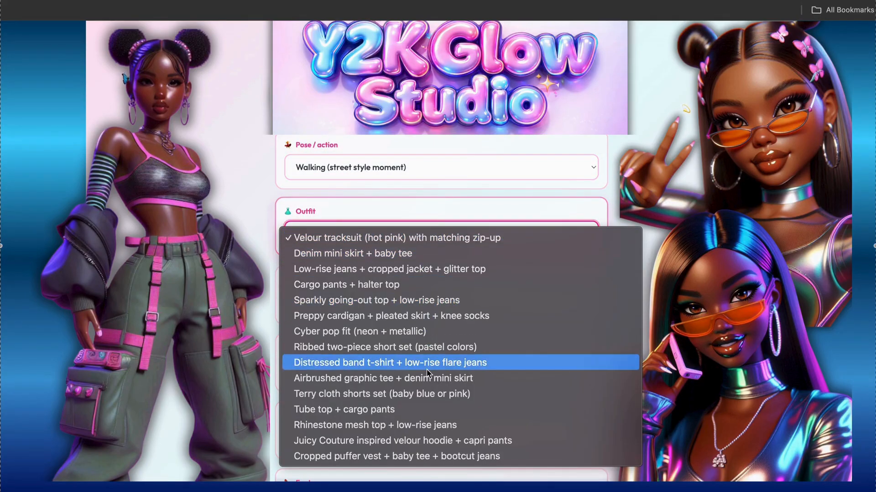
pyautogui.click(415, 254)
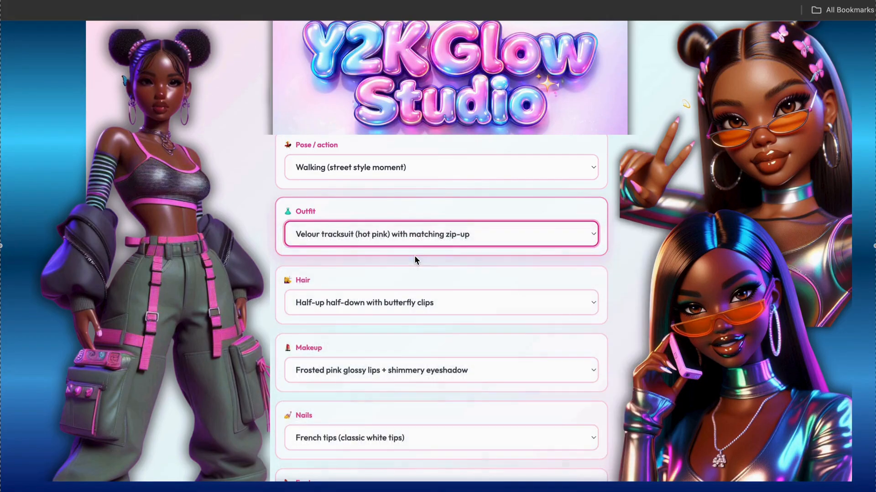
pyautogui.click(383, 303)
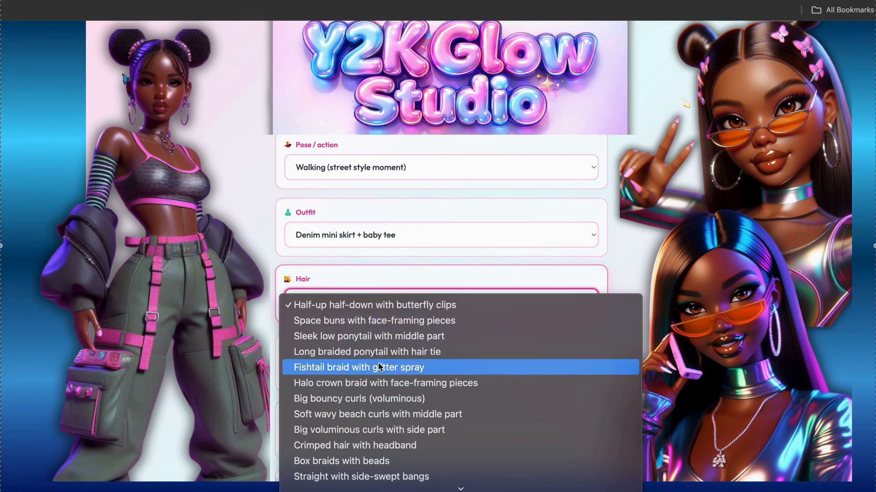
pyautogui.click(378, 321)
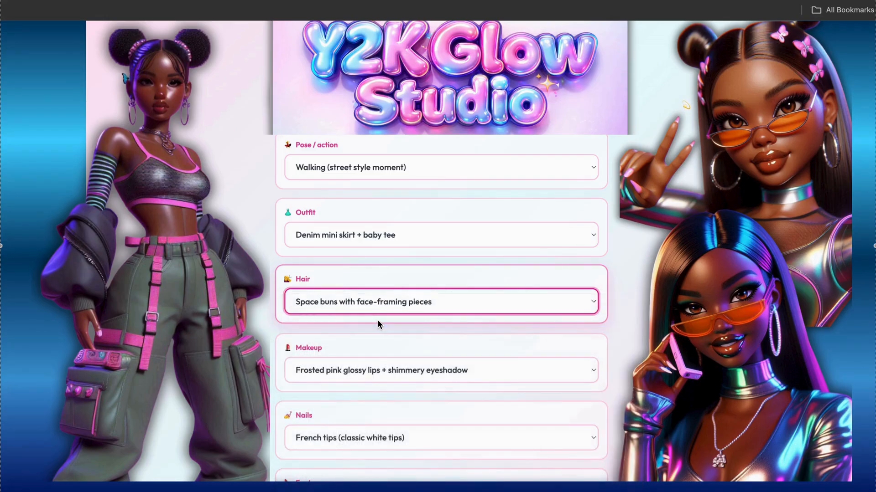
# Generate the Y2K prompt with the remaining options at their defaults and copy the prompt.
pyautogui.scroll(-1, 415, 336)
pyautogui.scroll(-3, 415, 336)
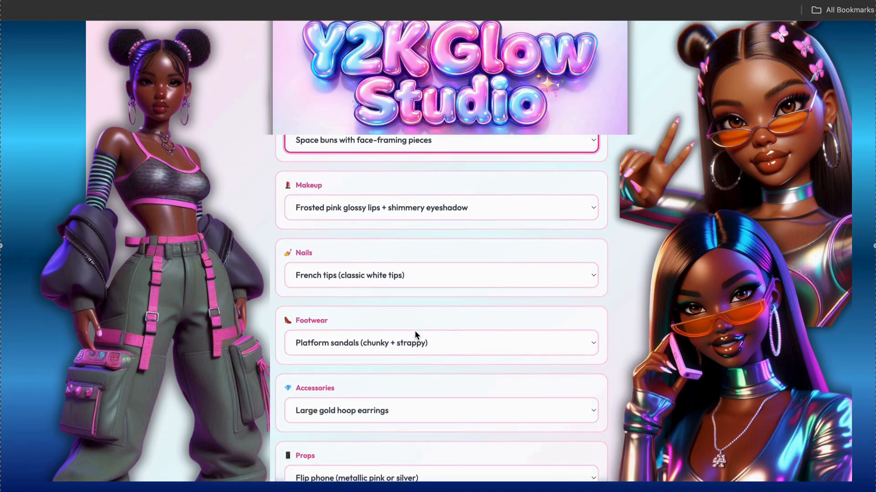
pyautogui.scroll(-2, 432, 289)
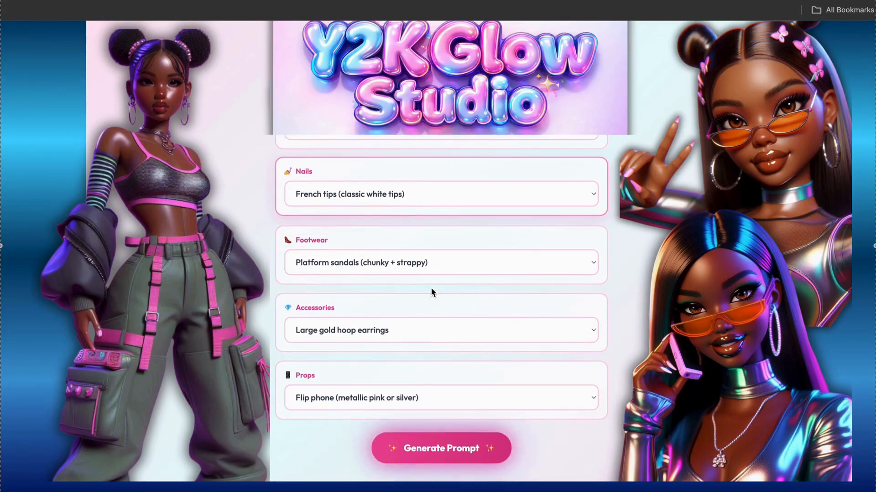
pyautogui.click(451, 447)
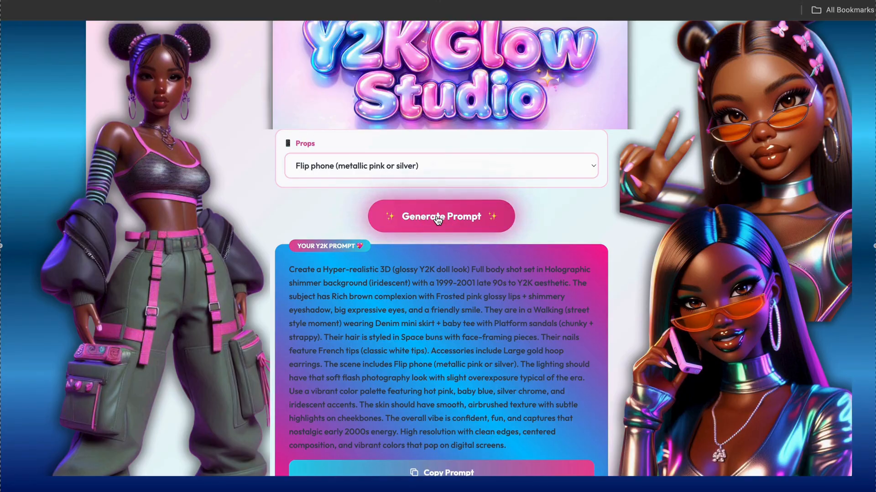
pyautogui.scroll(1, 474, 473)
pyautogui.click(474, 473)
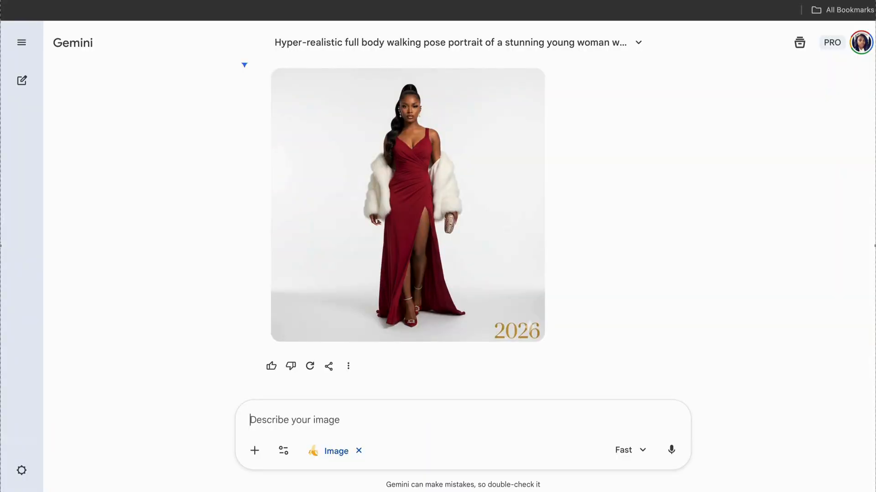
# Switch to Gemini and submit the copied Y2K prompt as an image request in a new chat.
pyautogui.click(22, 81)
pyautogui.click(288, 326)
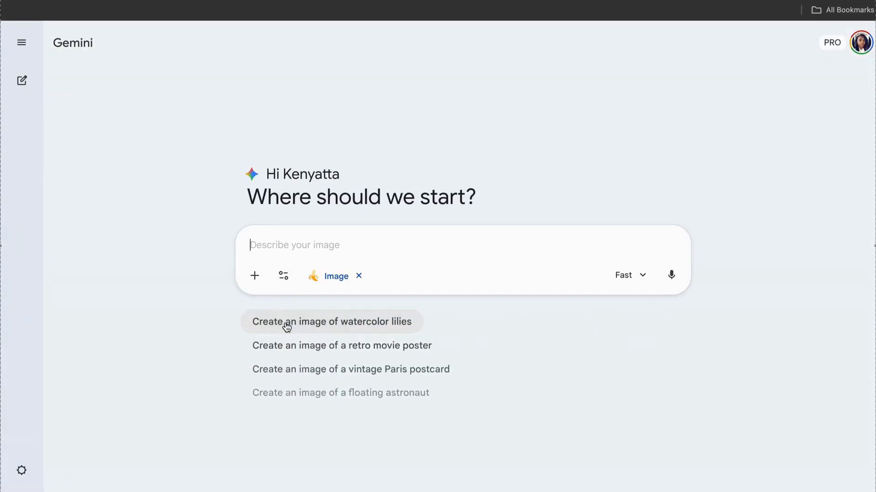
pyautogui.click(323, 243)
pyautogui.hotkey('ctrl', 'v')
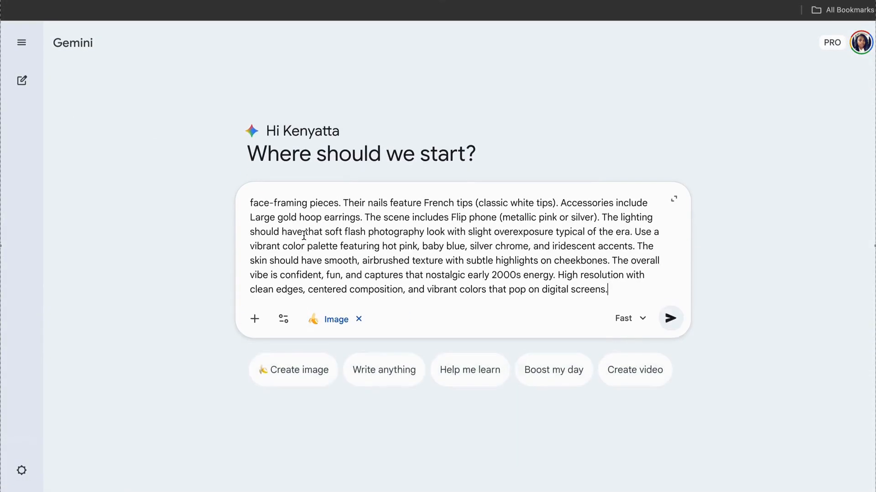
pyautogui.press('Return')
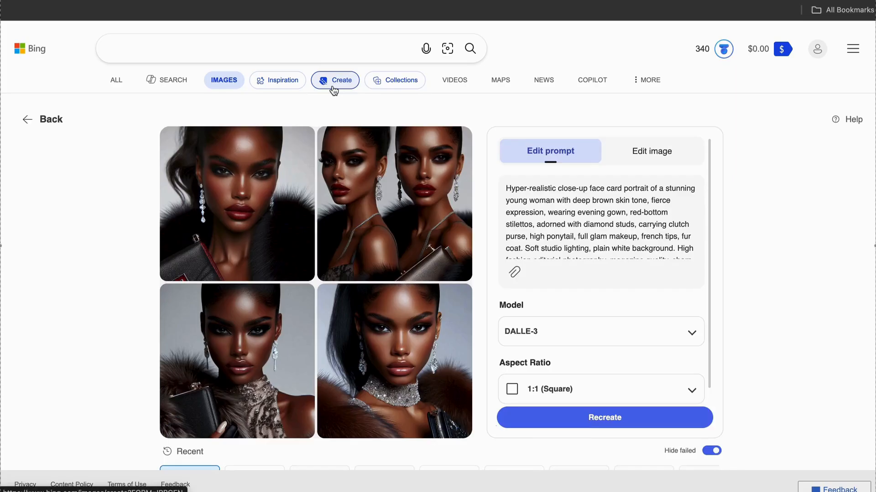
# Switch to Bing's image creator and create images from the copied Y2K prompt with DALL-E 3 at 1:1.
pyautogui.click(333, 84)
pyautogui.hotkey('ctrl', 'v')
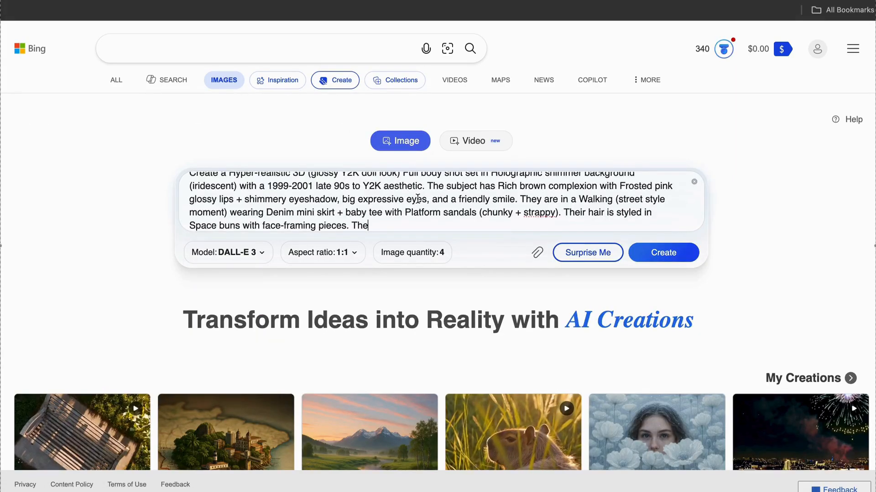
pyautogui.click(665, 255)
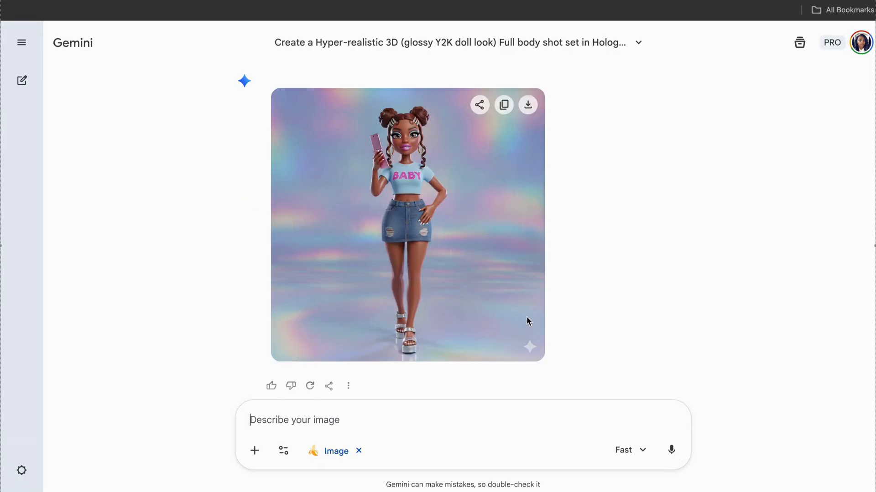
# View the generated doll image enlarged in Gemini, and open the first generated result in Bing.
pyautogui.click(478, 256)
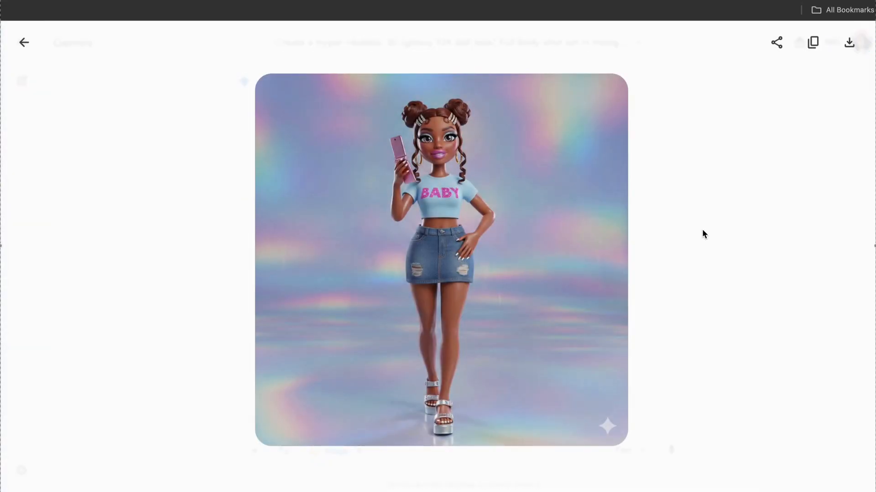
pyautogui.click(701, 234)
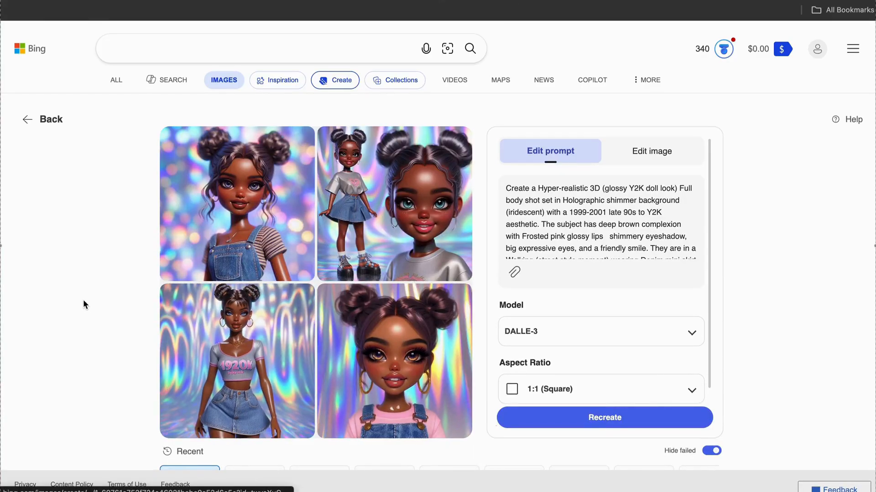
pyautogui.click(236, 212)
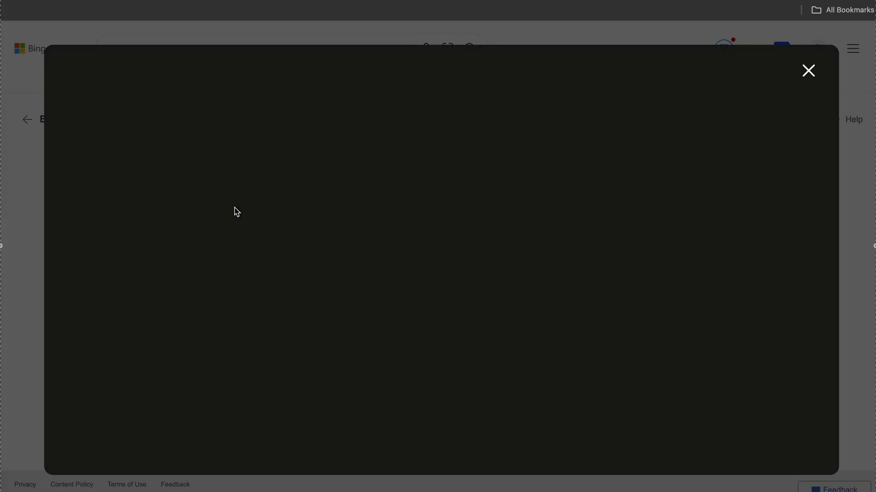
# Browse the generated Bing images and download the doll in the denim skirt and 1920K baby tee.
pyautogui.press('Right')
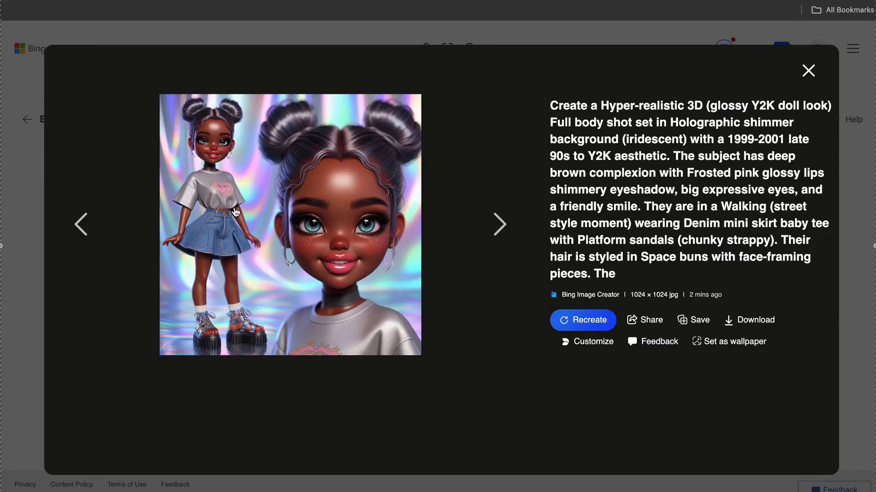
pyautogui.press('Right')
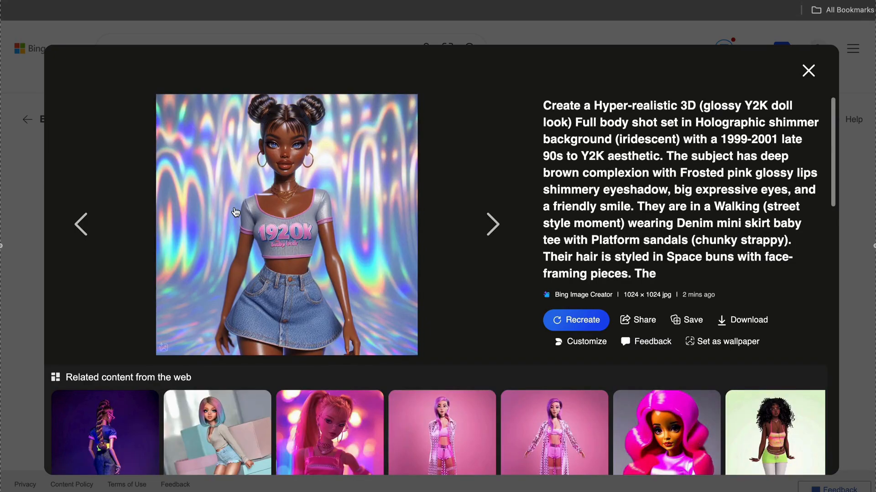
pyautogui.press('Right')
pyautogui.press('Left')
pyautogui.click(753, 318)
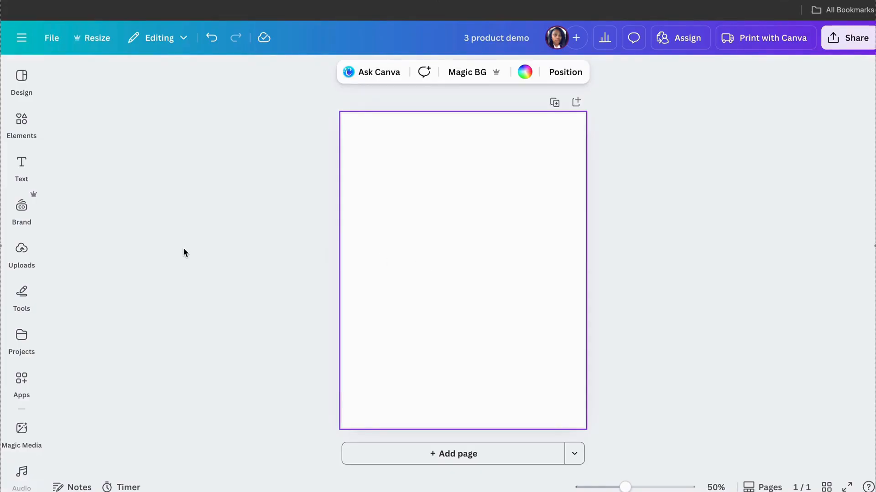
pyautogui.click(23, 256)
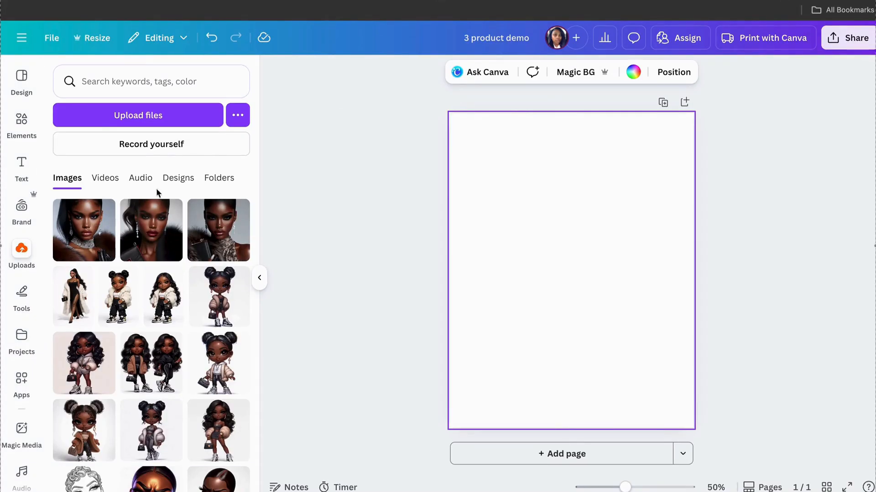
pyautogui.click(154, 118)
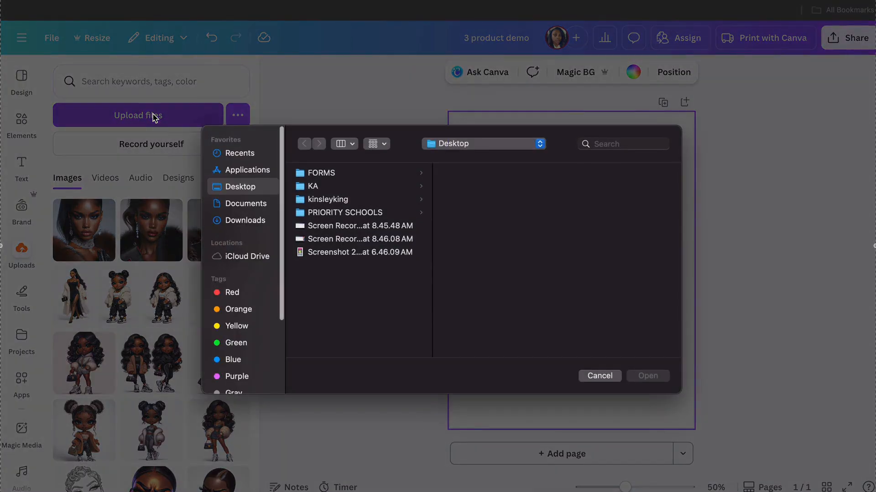
pyautogui.click(256, 221)
pyautogui.click(329, 174)
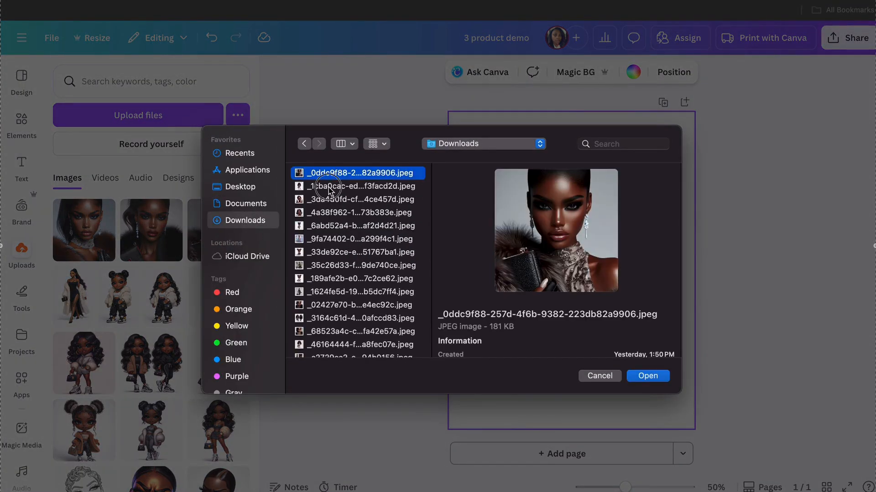
pyautogui.click(329, 187)
pyautogui.press('Down')
pyautogui.press('Down')
pyautogui.press('Down')
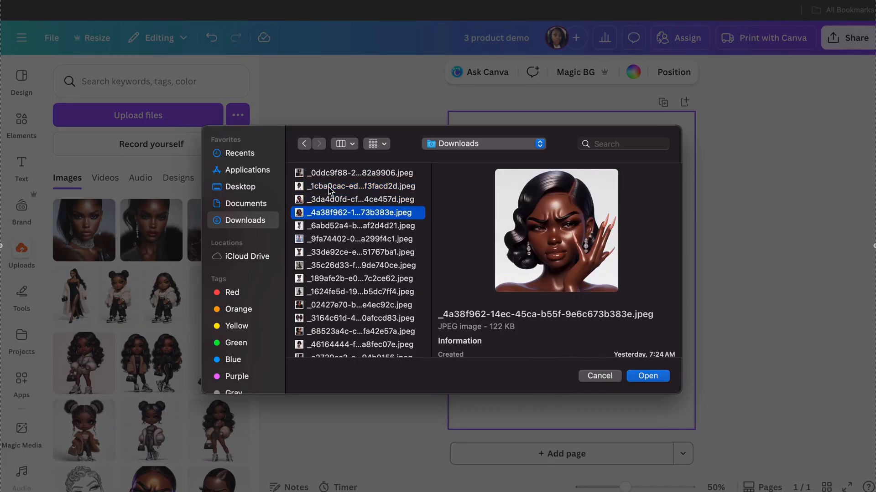
pyautogui.press('Down')
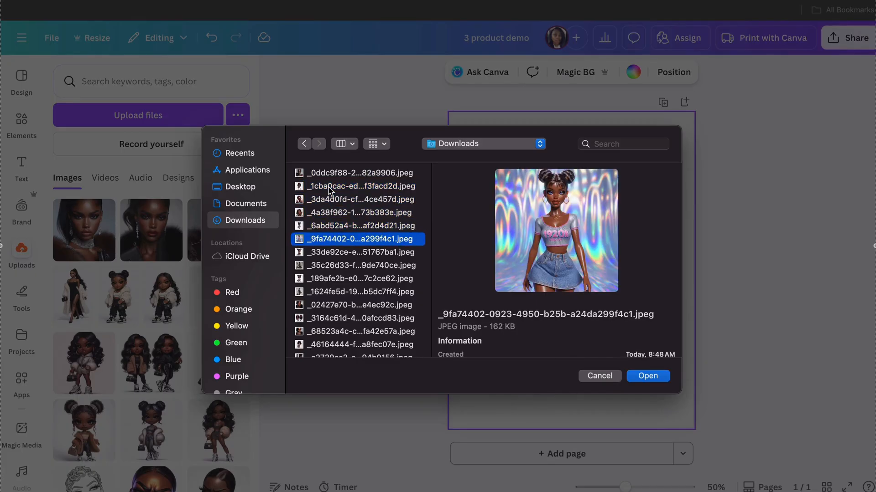
pyautogui.click(658, 377)
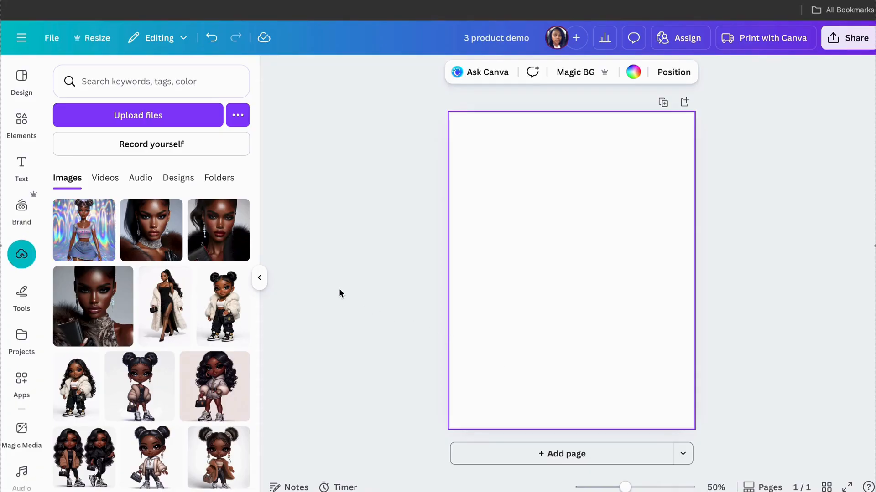
# Place the uploaded doll image on the blank page and remove its background.
pyautogui.click(86, 217)
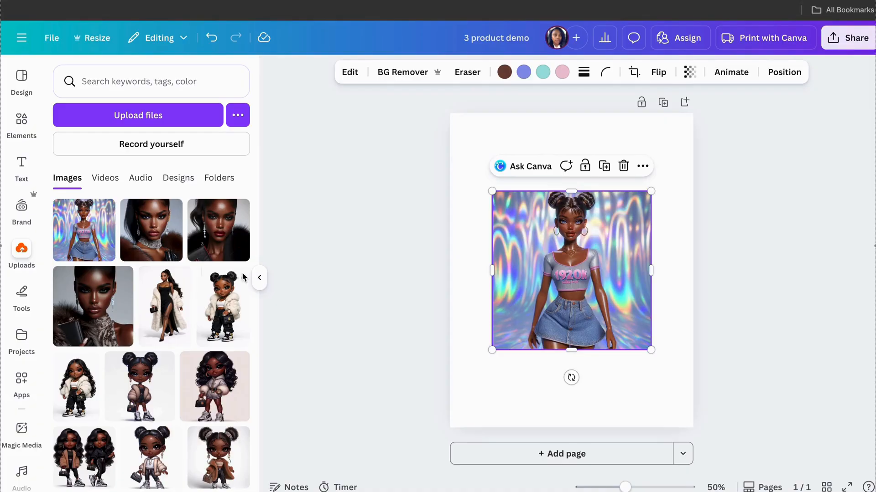
pyautogui.click(259, 278)
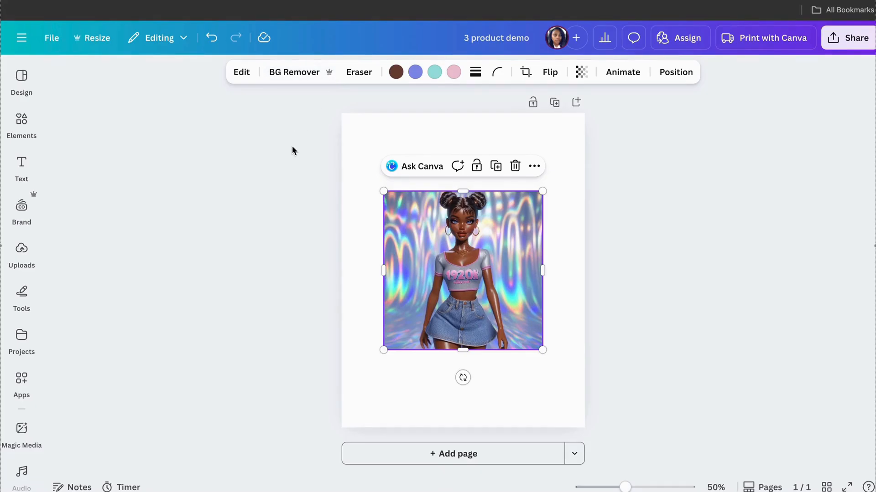
pyautogui.click(23, 379)
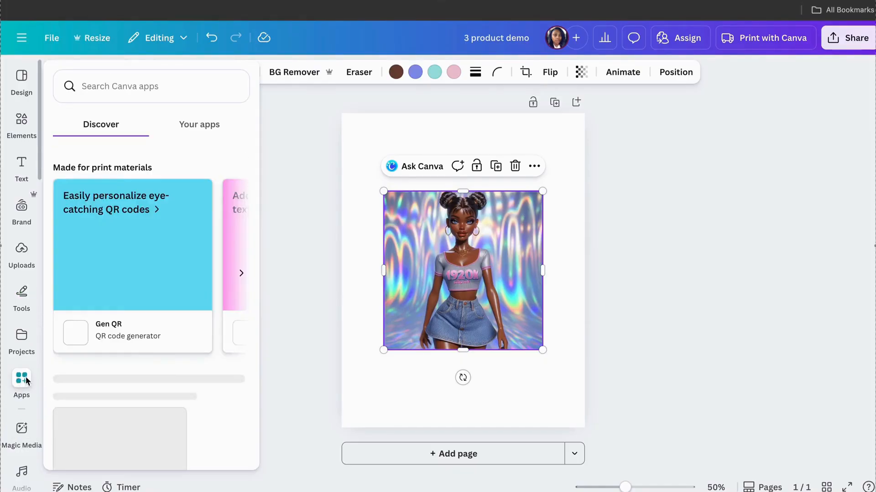
pyautogui.click(305, 301)
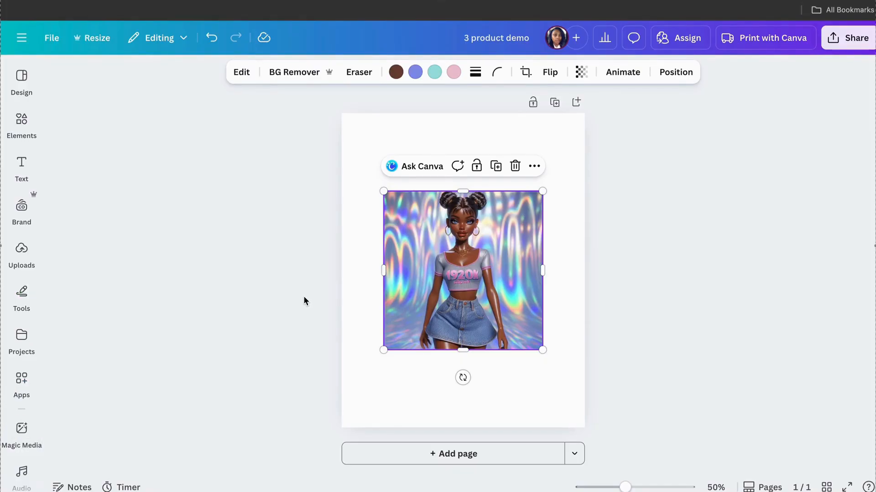
pyautogui.click(300, 72)
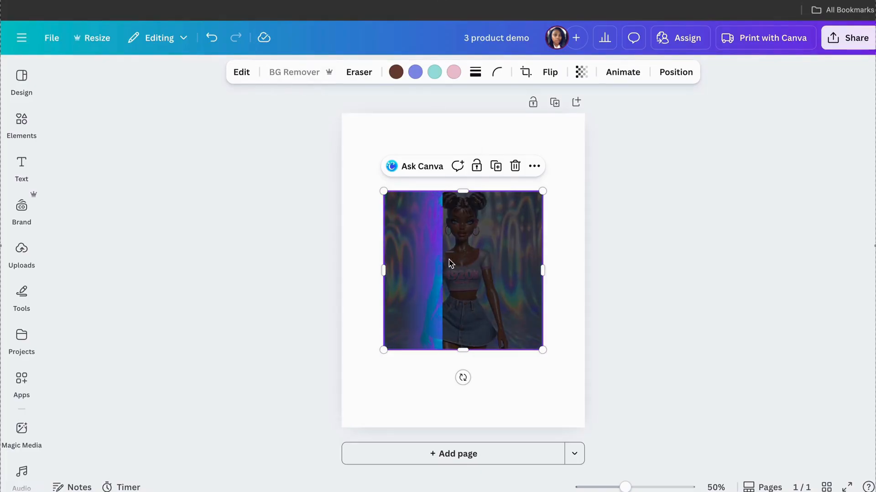
# Crop the empty sides of the doll image, then enlarge and position it to fill most of the page.
pyautogui.moveTo(383, 271); pyautogui.dragTo(409, 274)
pyautogui.moveTo(543, 270); pyautogui.dragTo(513, 275)
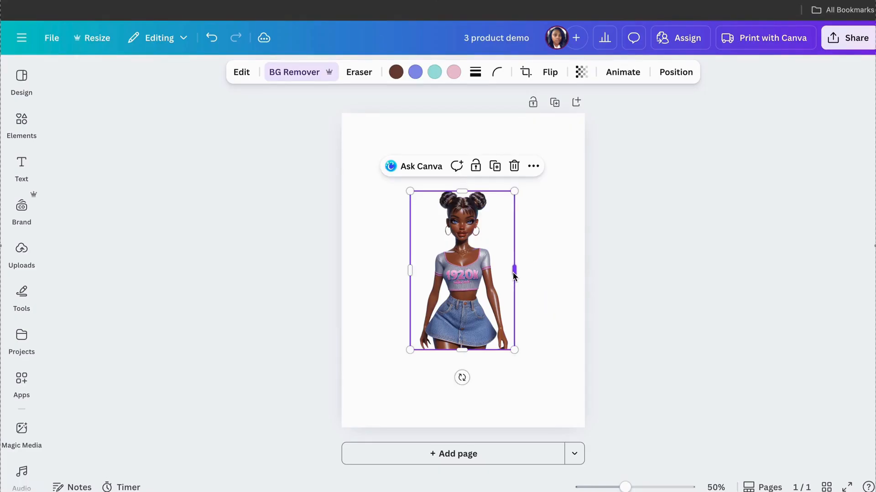
pyautogui.moveTo(514, 350); pyautogui.dragTo(586, 461)
pyautogui.moveTo(543, 348); pyautogui.dragTo(501, 304)
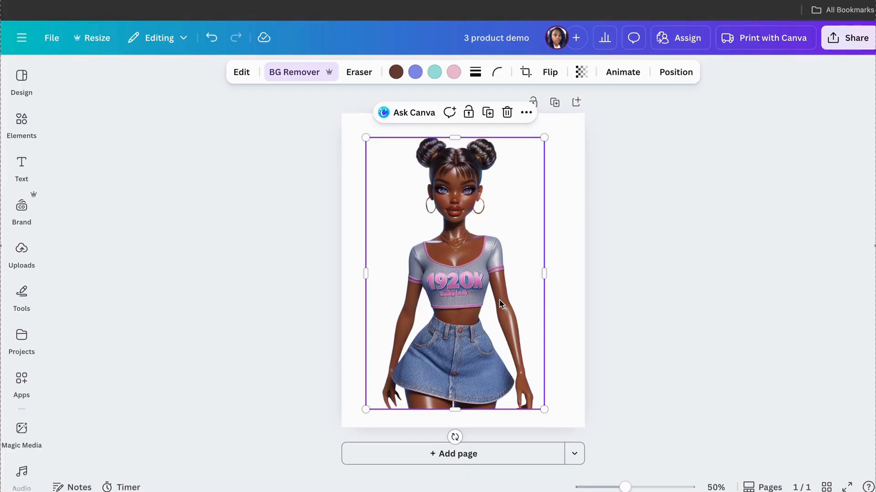
# Add three blank pages after the doll page.
pyautogui.click(541, 453)
pyautogui.click(541, 454)
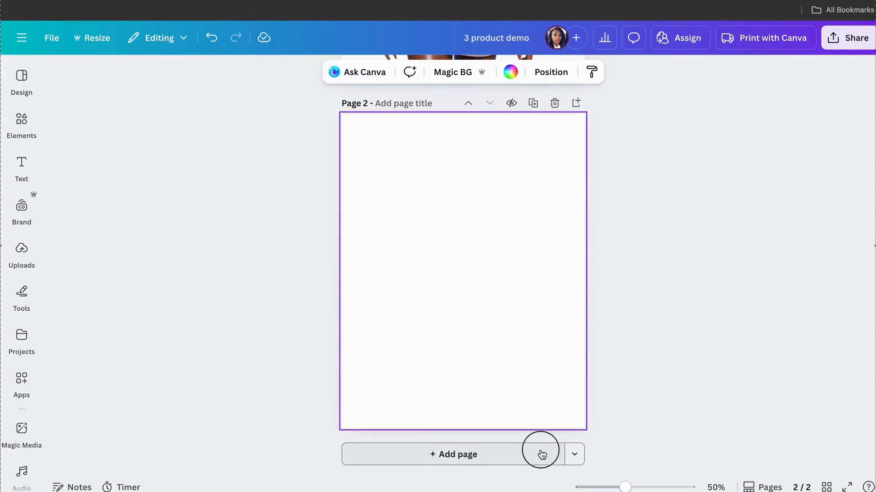
pyautogui.click(542, 453)
# Title page 1 ORIGINAL and page 2 BONUS.
pyautogui.scroll(20, 767, 149)
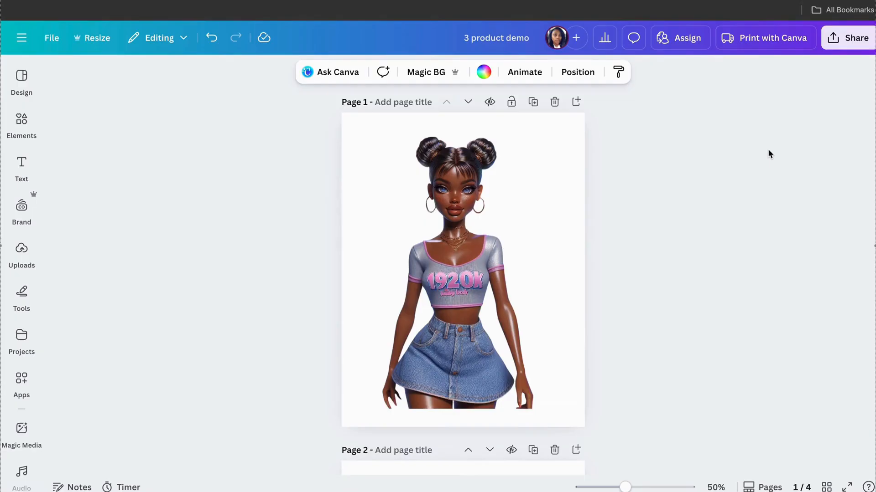
pyautogui.click(409, 103)
pyautogui.write('ORIGINAL')
pyautogui.click(710, 126)
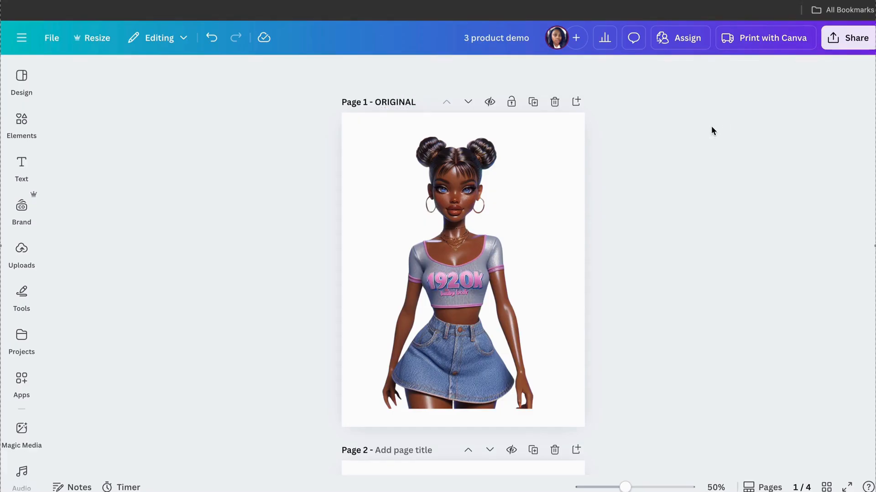
pyautogui.scroll(-4, 710, 126)
pyautogui.click(420, 293)
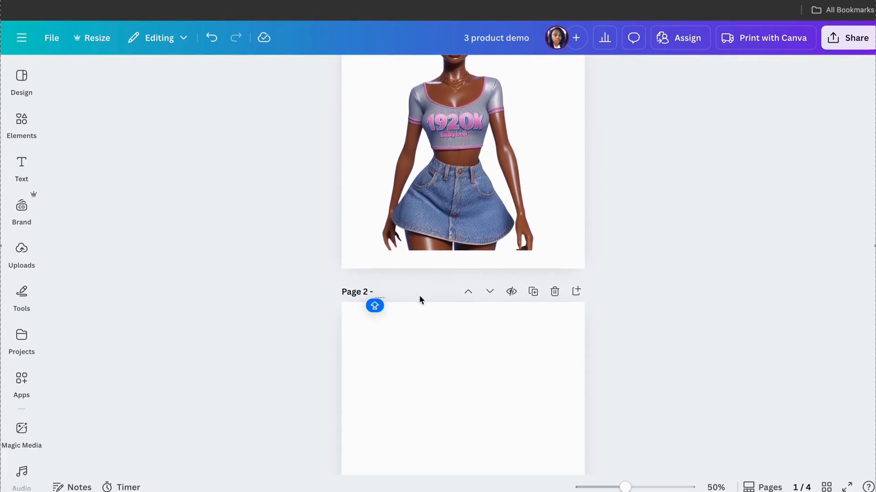
pyautogui.write('BONUS')
pyautogui.press('capslock')
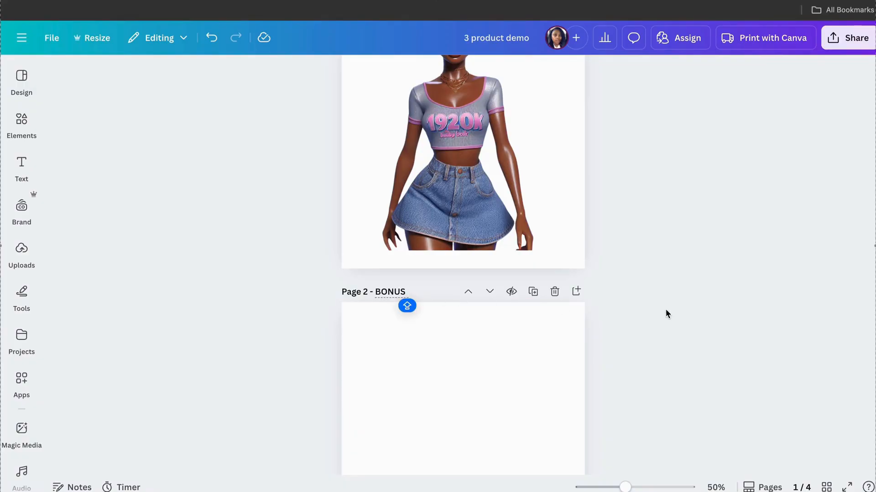
pyautogui.click(699, 314)
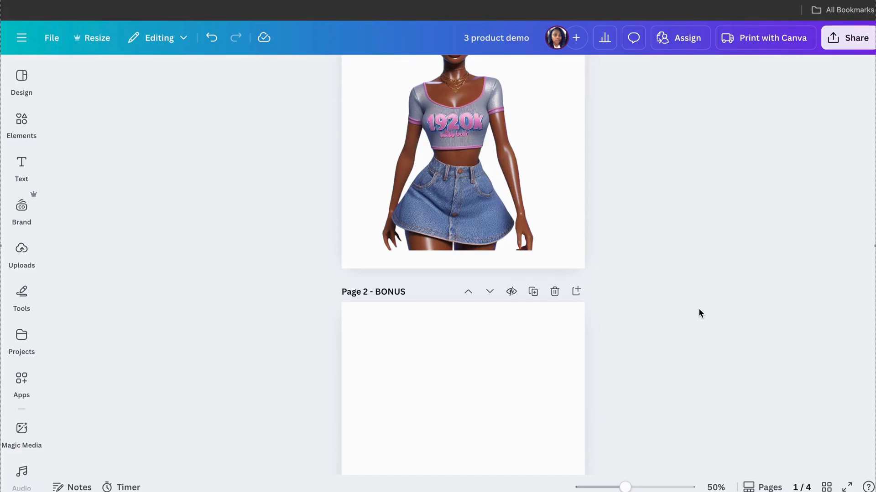
# Title page 3 COLORING PAGE and page 4 STICKERS.
pyautogui.scroll(-10, 699, 309)
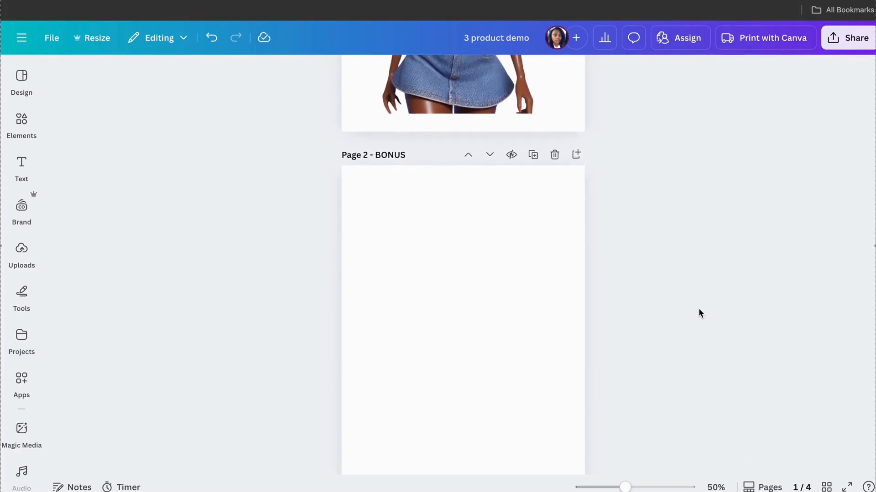
pyautogui.click(404, 171)
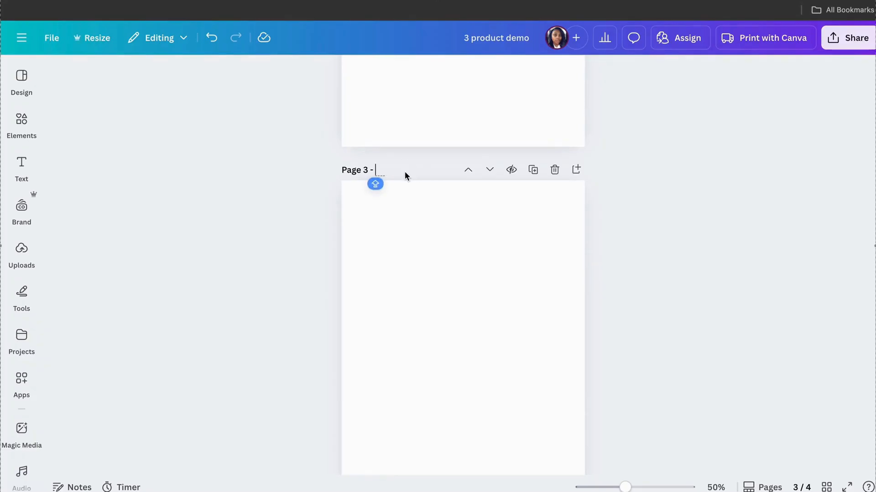
pyautogui.write('COLORING PAGE')
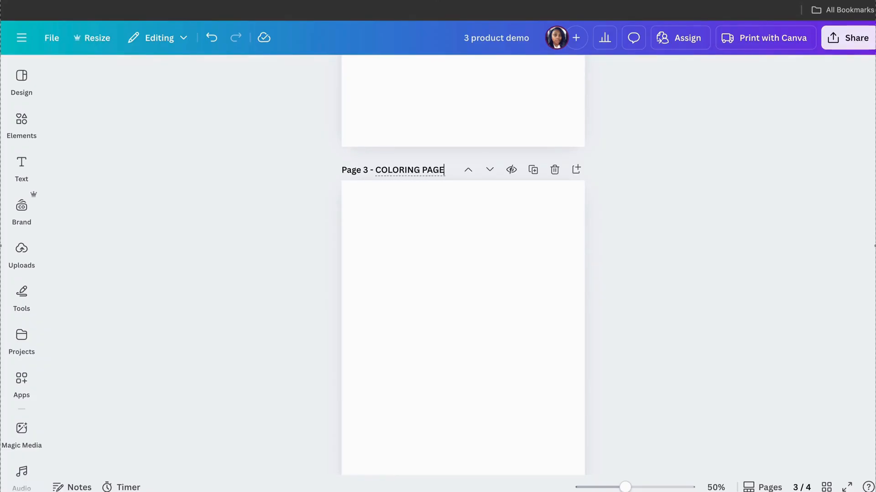
pyautogui.scroll(-3, 702, 206)
pyautogui.scroll(-3, 702, 211)
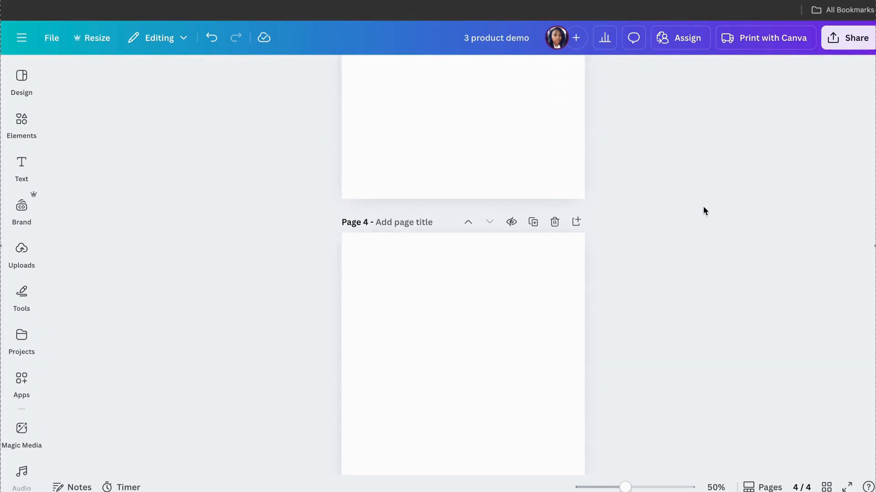
pyautogui.click(412, 222)
pyautogui.write('STICKERS')
pyautogui.click(728, 221)
pyautogui.scroll(20, 727, 216)
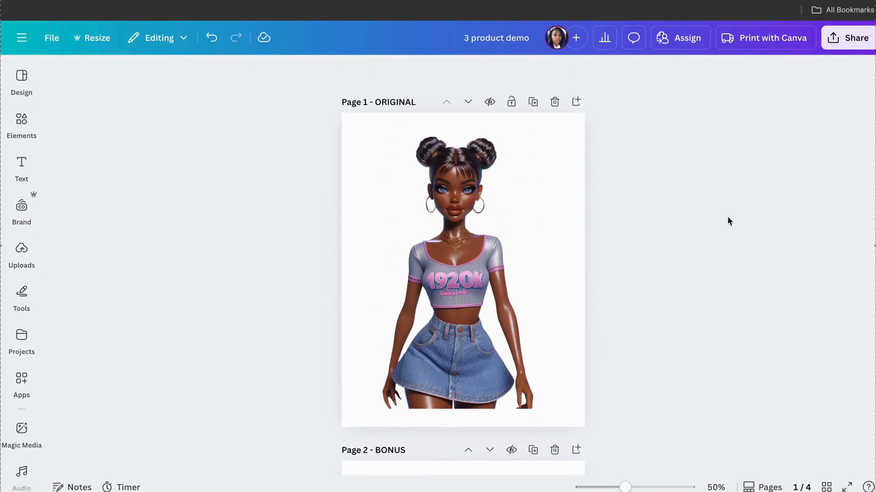
pyautogui.scroll(-15, 488, 283)
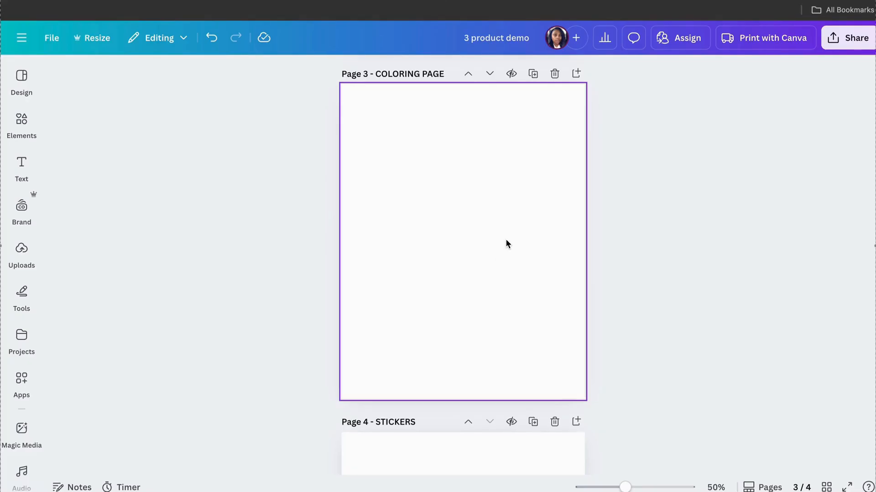
pyautogui.scroll(12, 506, 240)
pyautogui.scroll(-18, 504, 235)
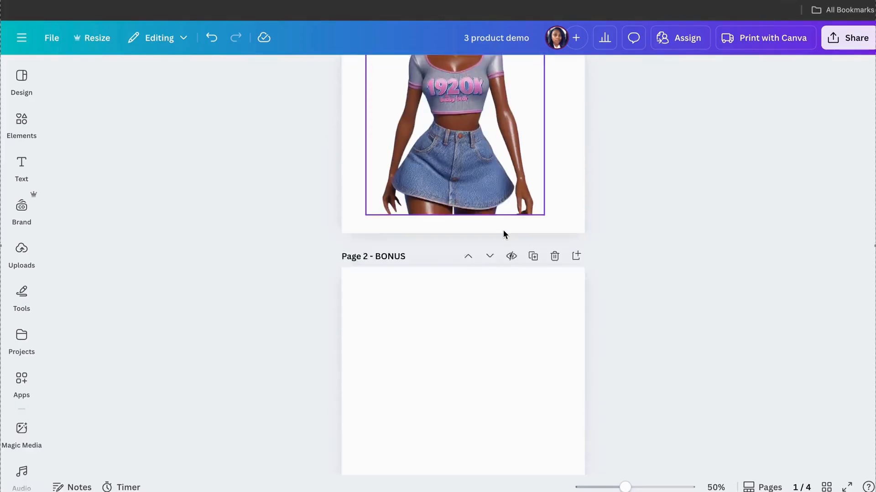
pyautogui.scroll(4, 504, 235)
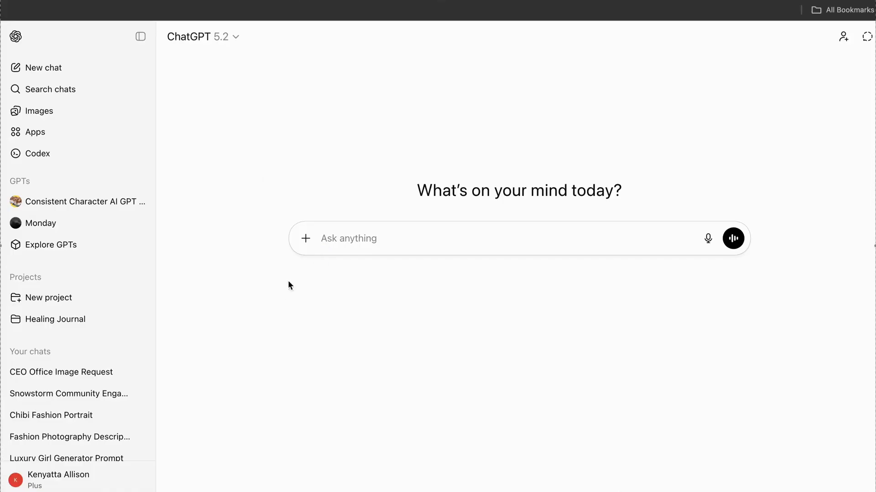
pyautogui.click(306, 239)
pyautogui.click(335, 316)
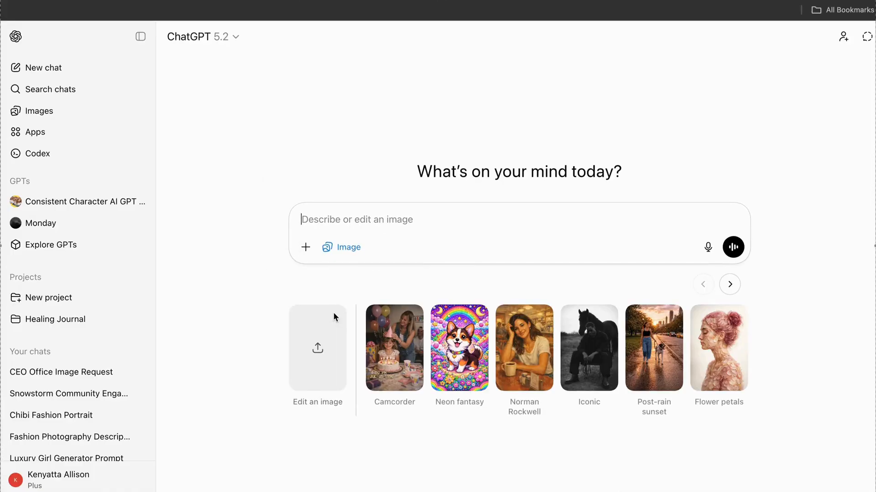
pyautogui.click(324, 347)
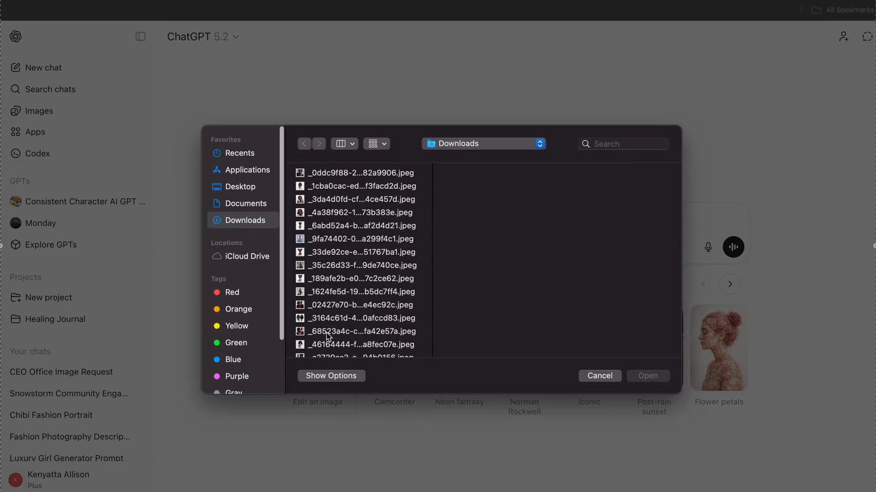
pyautogui.click(334, 177)
pyautogui.press('Down')
pyautogui.press('Down')
pyautogui.press('Down')
pyautogui.press('Down')
pyautogui.press('Down')
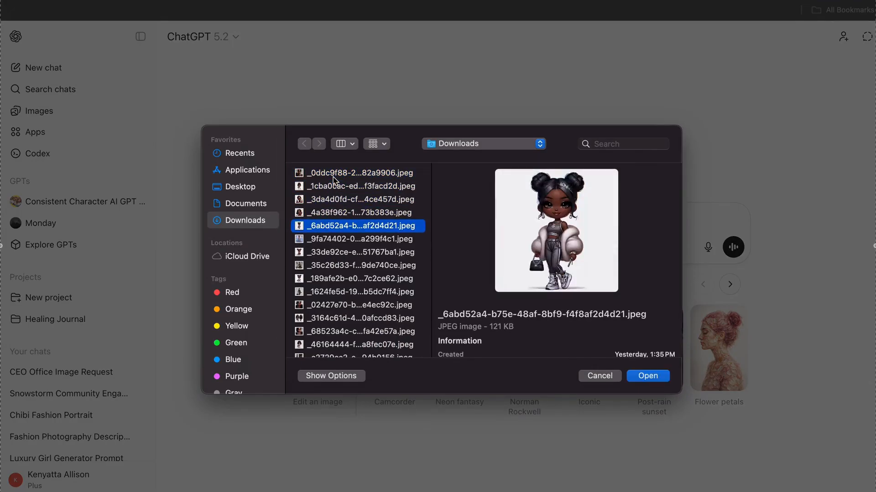
pyautogui.click(654, 376)
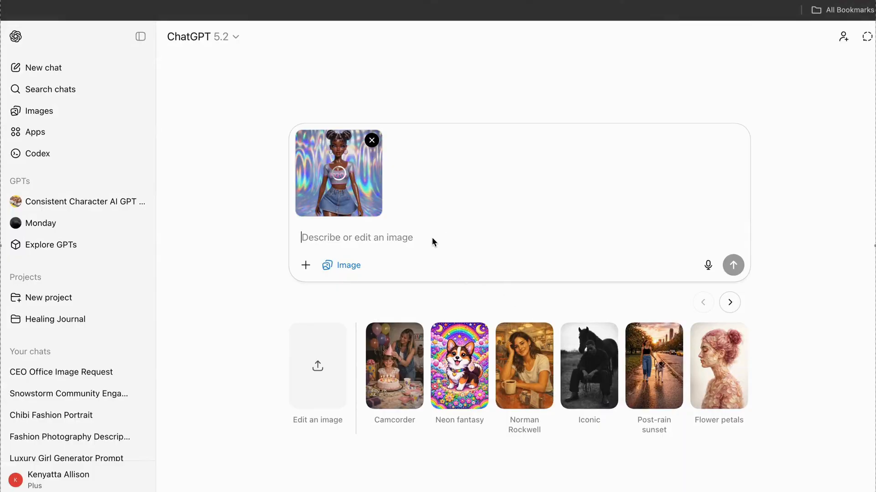
# Ask for the attached image with the prompt "Hey chatty! Please make this image into a coloring page" and send it.
pyautogui.click(431, 240)
pyautogui.write('Hey chatty!')
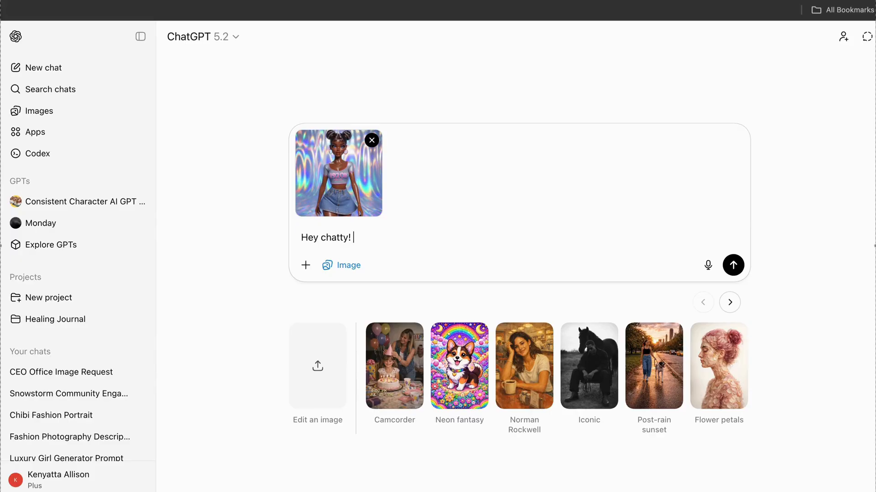
pyautogui.write(' Please make this image into a col')
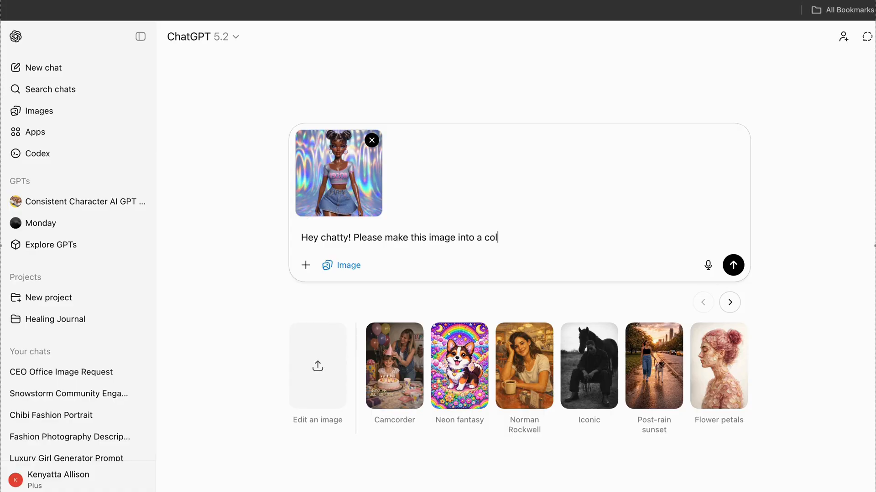
pyautogui.write('ing bo')
pyautogui.press('BackSpace')
pyautogui.press('BackSpace')
pyautogui.write('[')
pyautogui.press('BackSpace')
pyautogui.write('page')
pyautogui.click(733, 265)
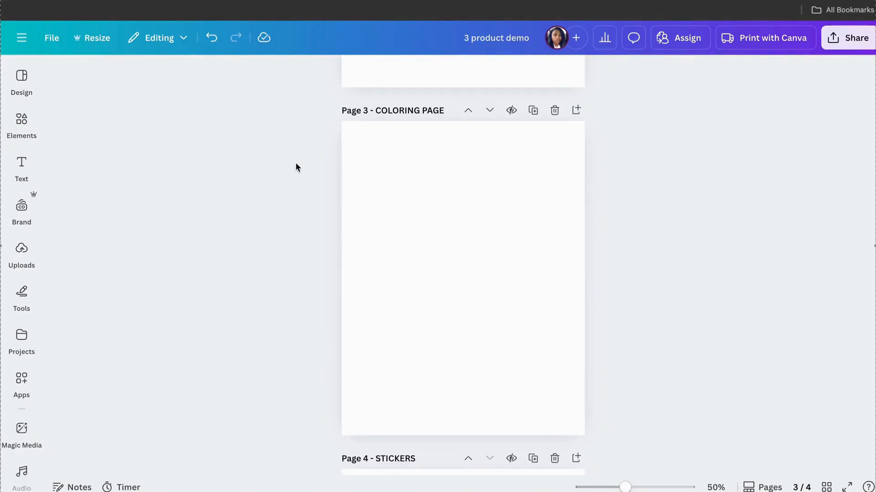
# Switch to the 3 product demo design in Canva and fill the background of page 4, STICKERS, with solid purple.
pyautogui.scroll(15, 338, 250)
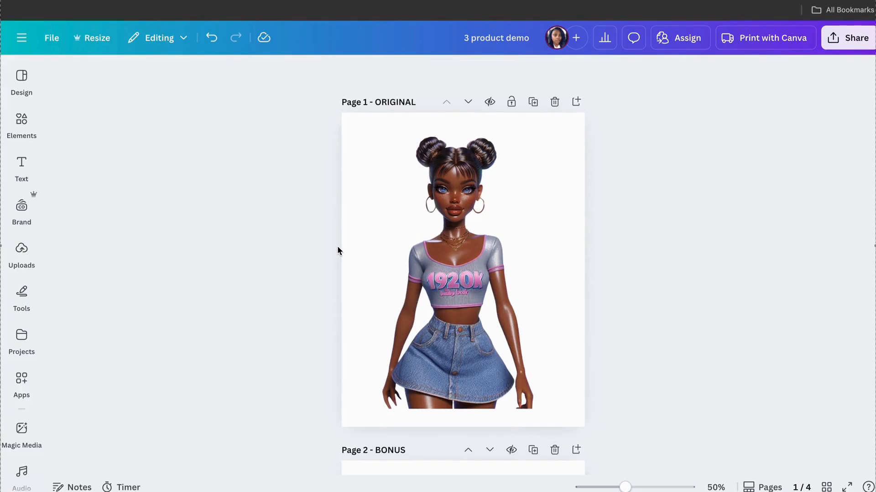
pyautogui.scroll(-15, 337, 250)
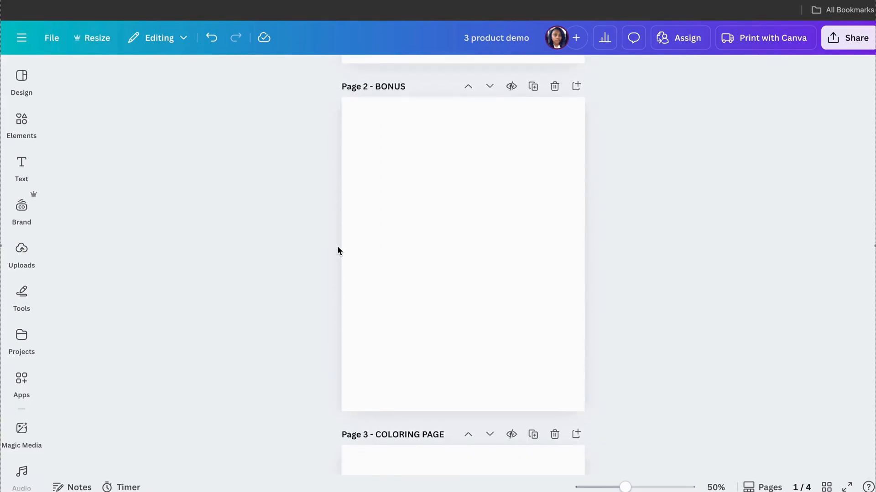
pyautogui.scroll(-4, 337, 250)
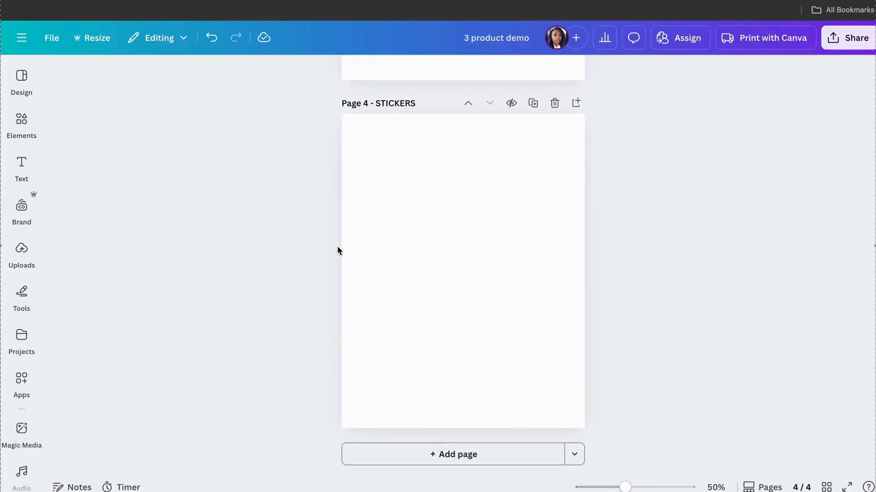
pyautogui.scroll(5, 338, 251)
pyautogui.scroll(5, 337, 251)
pyautogui.scroll(-9, 338, 250)
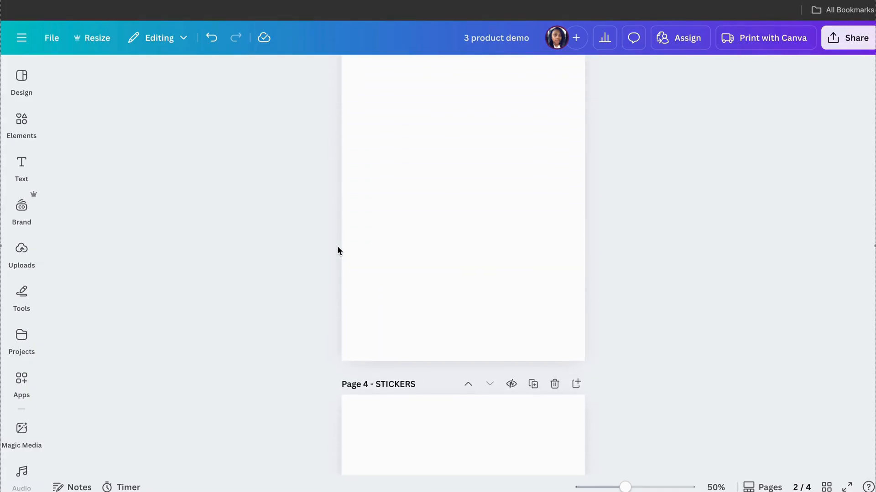
pyautogui.click(463, 205)
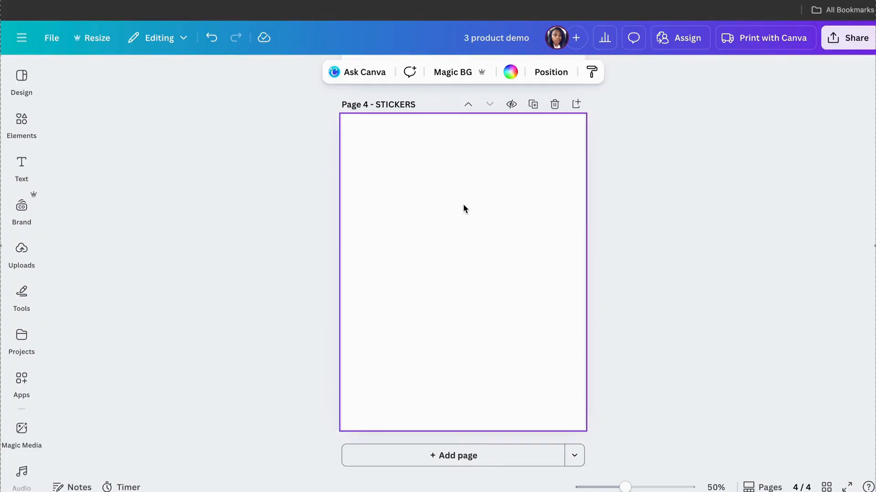
pyautogui.click(513, 74)
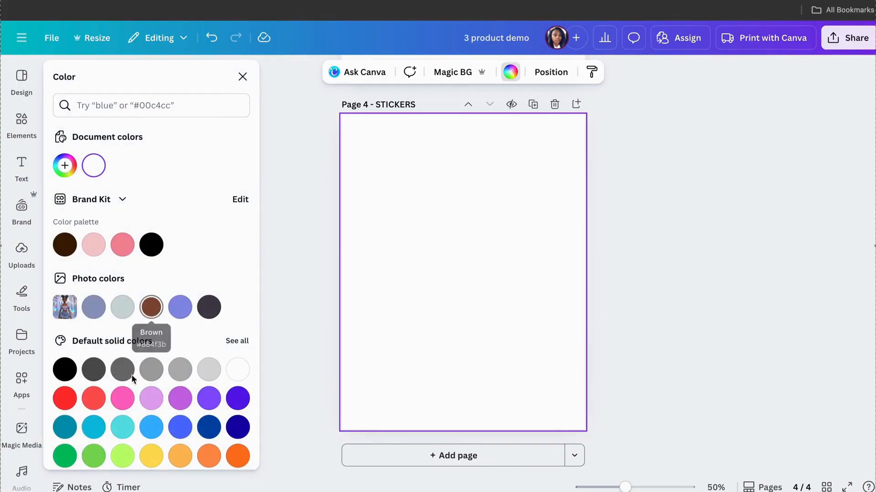
pyautogui.scroll(-1, 155, 398)
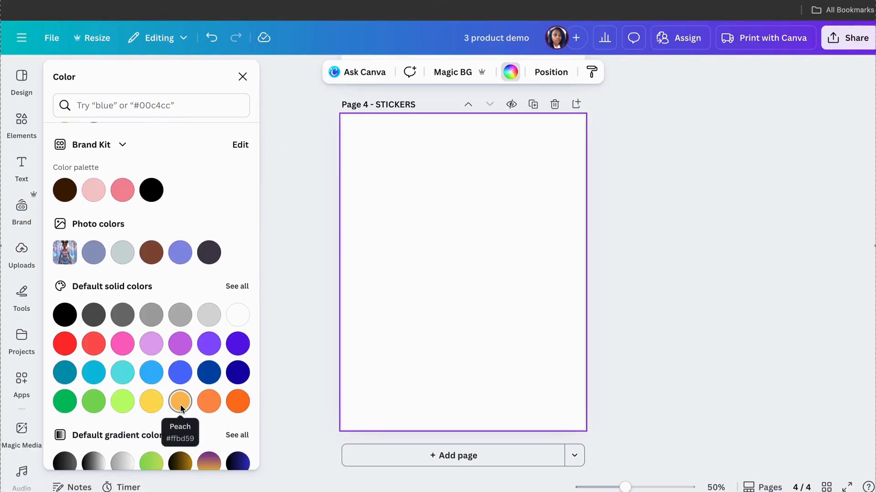
pyautogui.scroll(-1, 180, 404)
pyautogui.click(209, 296)
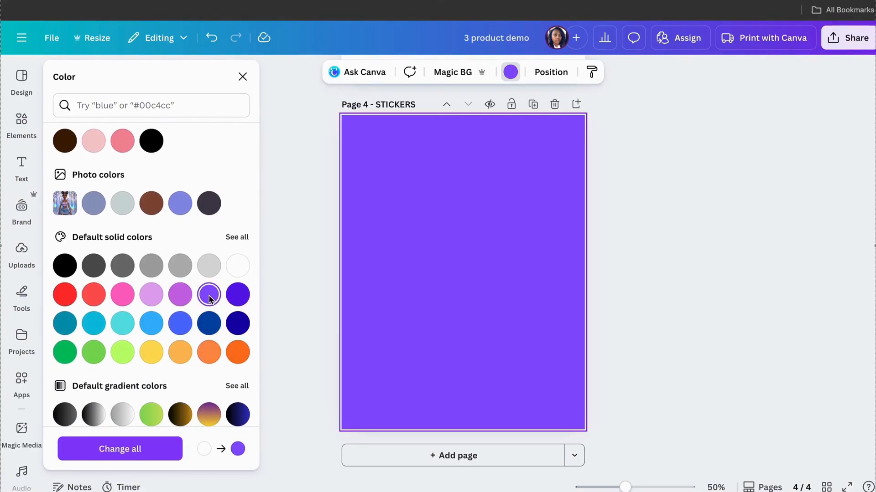
# Place the uploaded doll image with the holographic background on the STICKERS page.
pyautogui.click(22, 252)
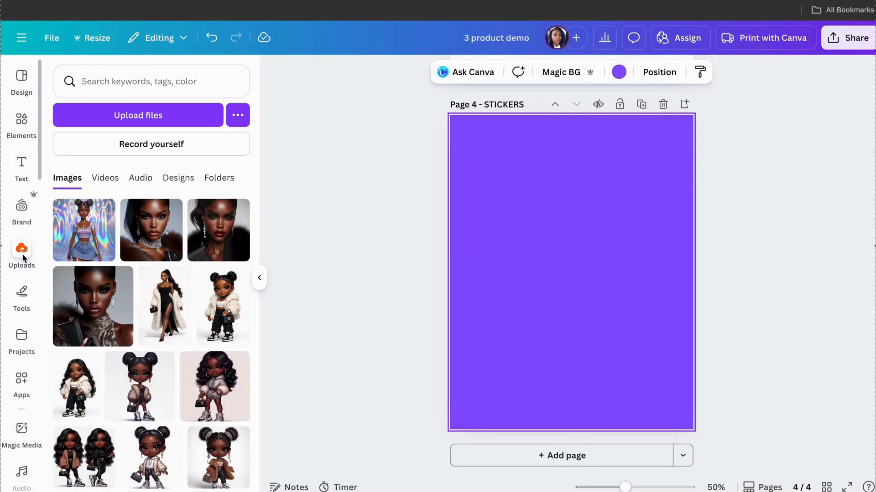
pyautogui.click(83, 231)
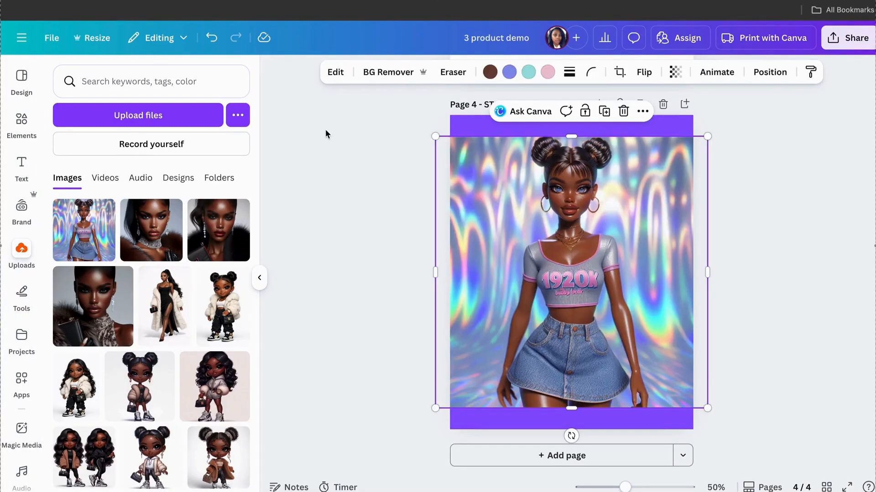
pyautogui.click(260, 278)
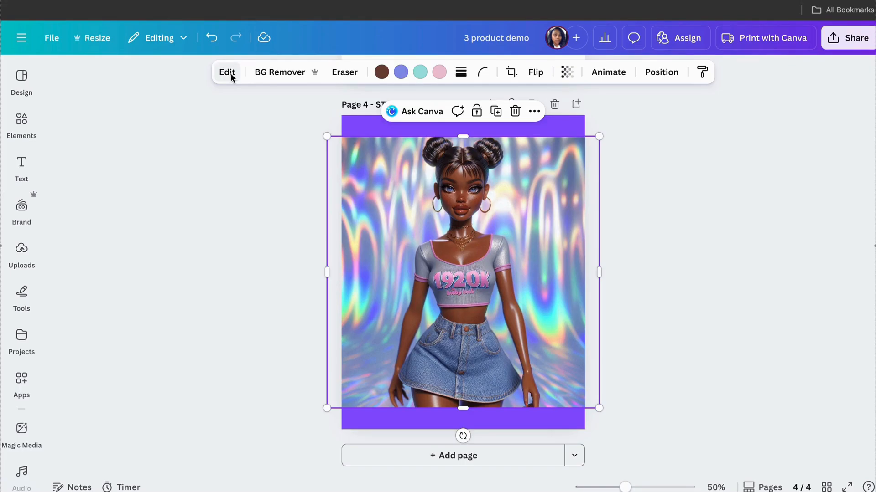
# Remove the doll image's background and crop away the empty space on both sides of the figure.
pyautogui.click(264, 72)
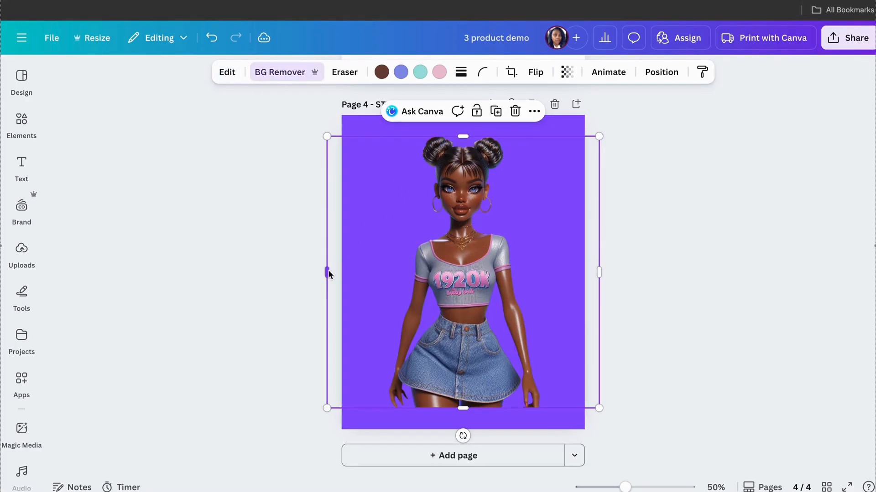
pyautogui.moveTo(326, 272); pyautogui.dragTo(381, 275)
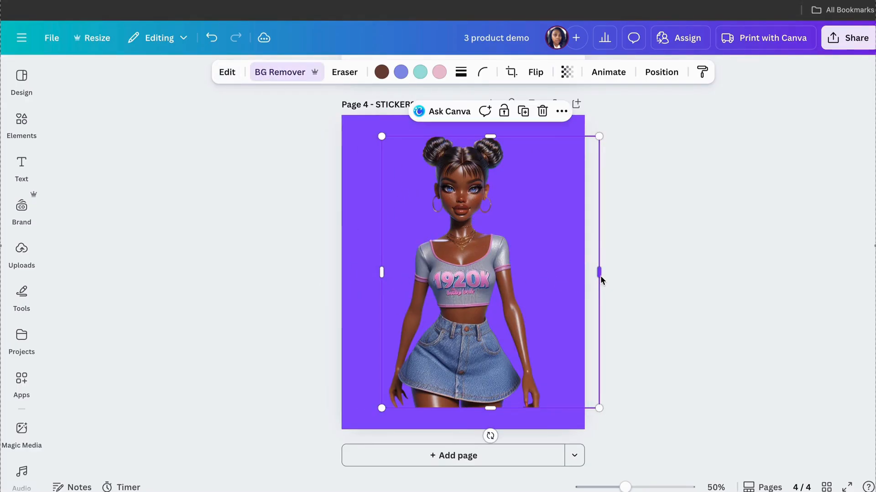
pyautogui.moveTo(599, 272); pyautogui.dragTo(537, 274)
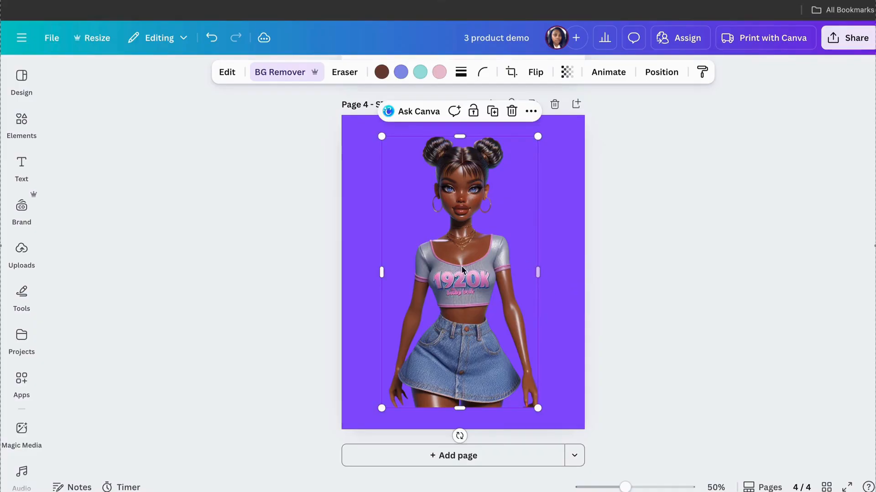
# Apply the Outline shadow effect to the doll cutout and set the outline color to white #FFFFFF.
pyautogui.click(230, 75)
pyautogui.scroll(-2, 175, 301)
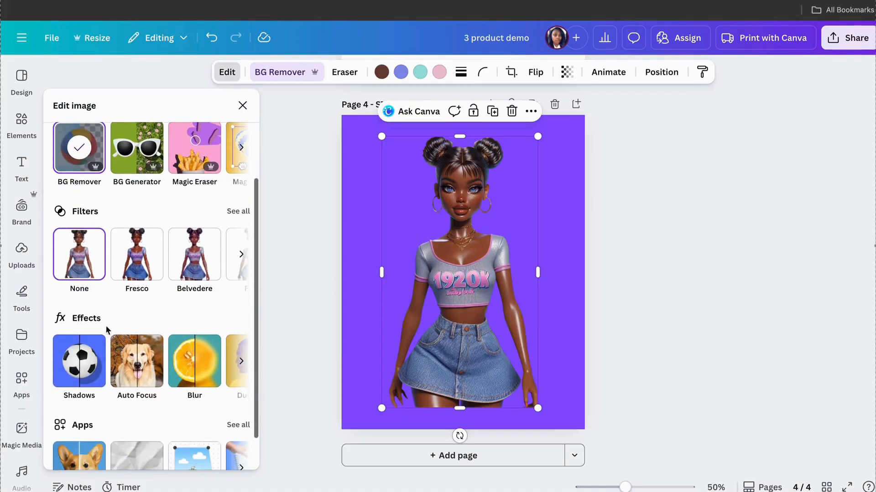
pyautogui.click(82, 364)
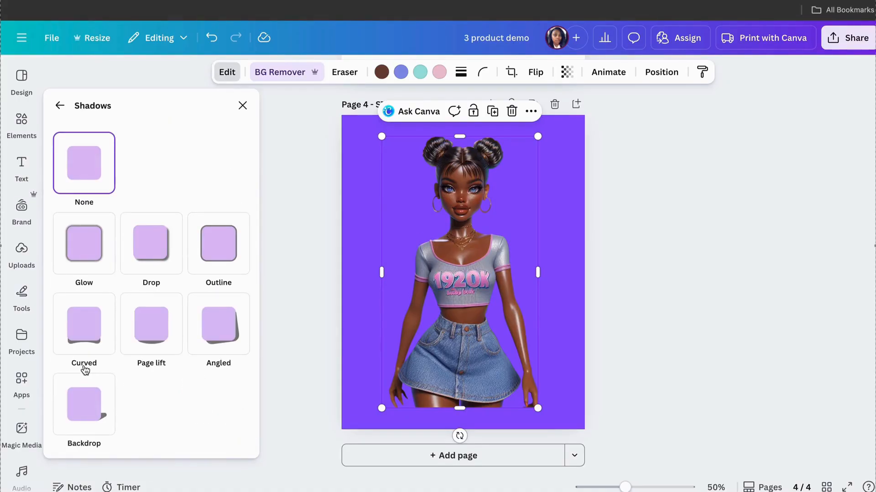
pyautogui.click(223, 258)
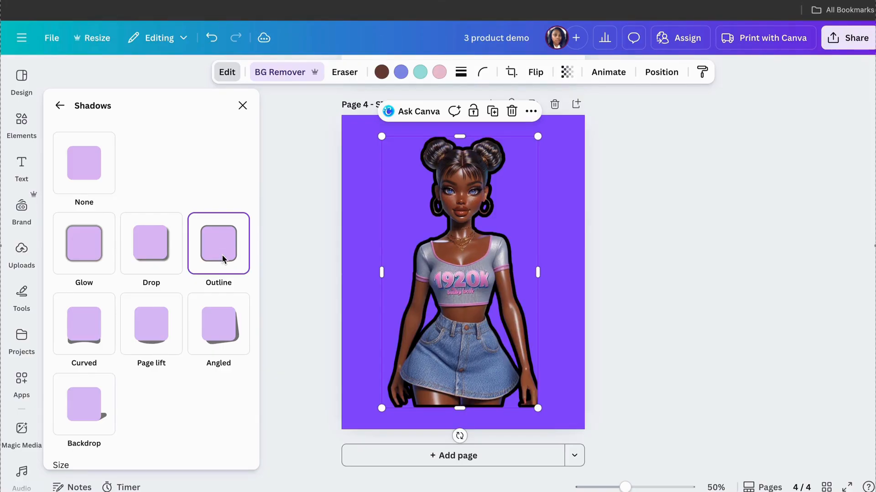
pyautogui.scroll(-3, 210, 408)
pyautogui.click(239, 403)
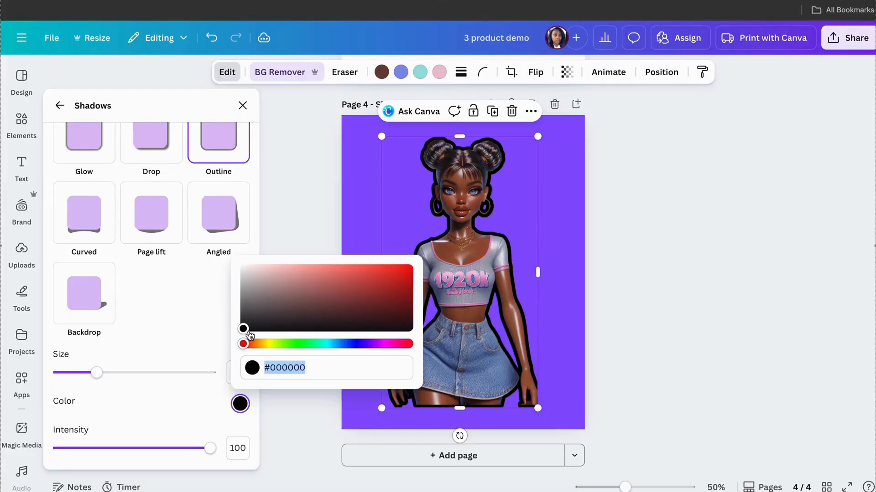
pyautogui.moveTo(249, 333); pyautogui.dragTo(230, 235)
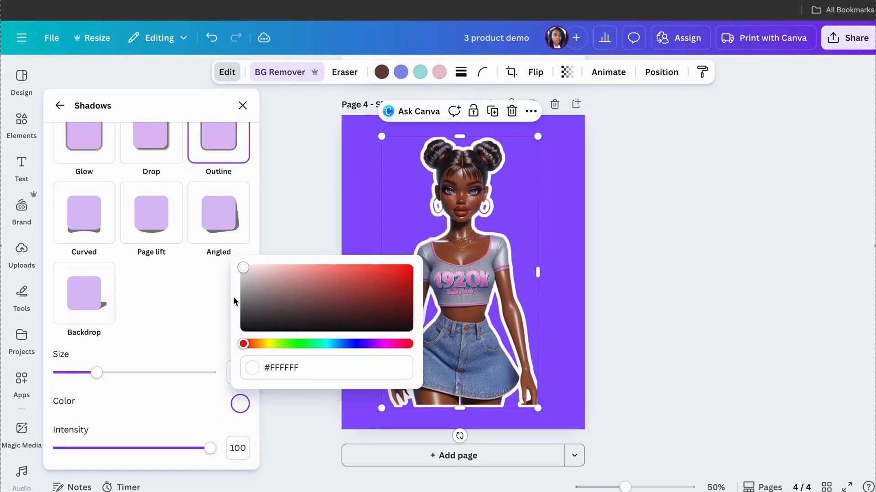
# Try red #F84040 and magenta #F440F8 as the doll's outline color, and return it to white.
pyautogui.moveTo(244, 268); pyautogui.dragTo(368, 268)
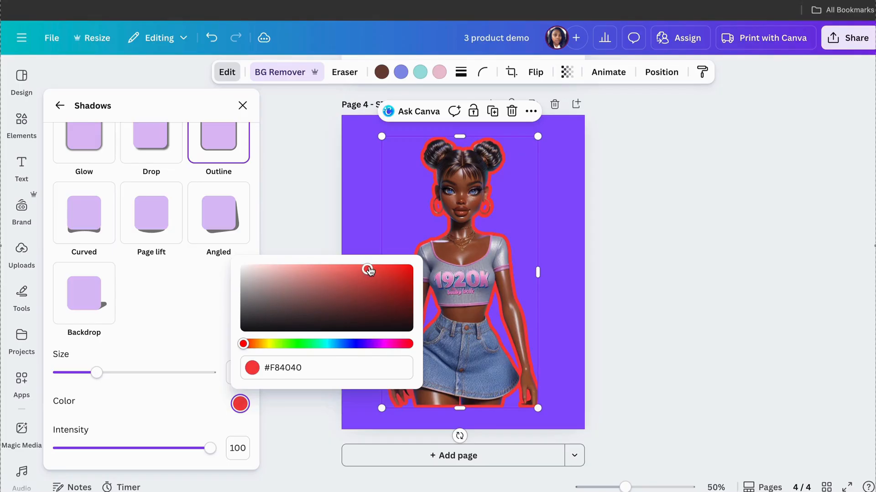
pyautogui.moveTo(387, 344); pyautogui.dragTo(383, 345)
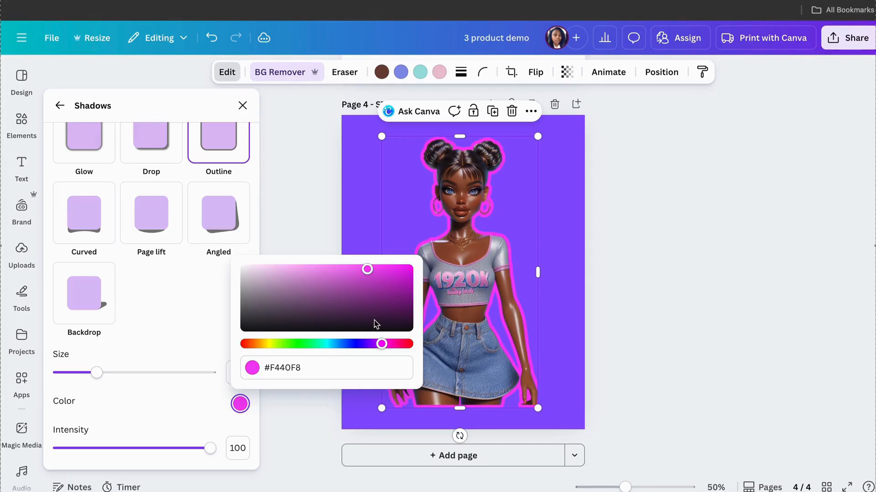
pyautogui.moveTo(367, 269); pyautogui.dragTo(217, 258)
pyautogui.click(180, 312)
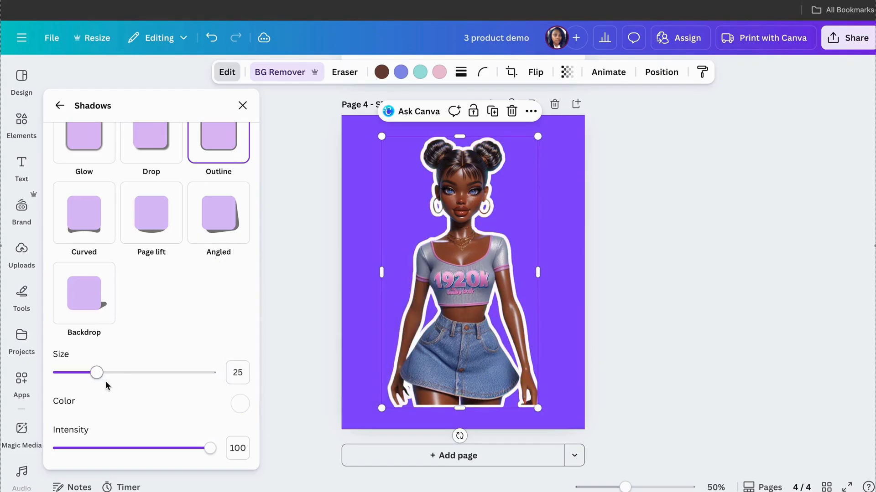
# Set the doll's outline size to 50, and shrink and reposition the doll sticker near the middle of the page.
pyautogui.moveTo(95, 372); pyautogui.dragTo(136, 385)
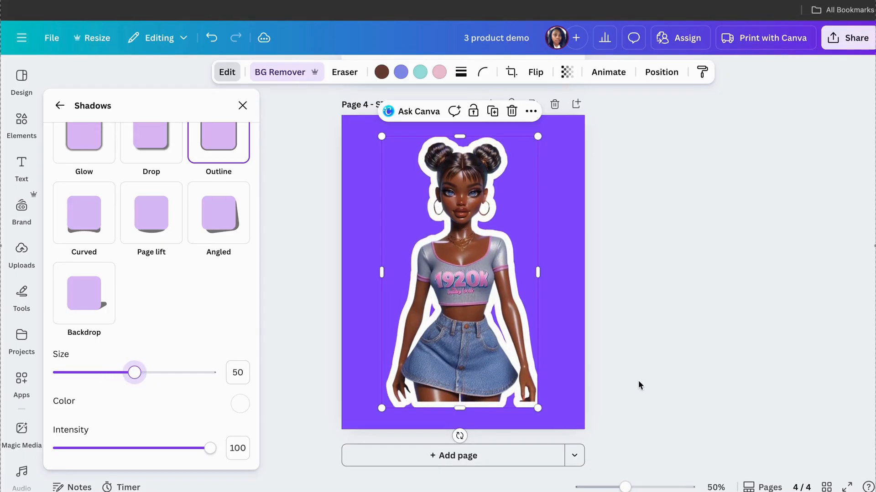
pyautogui.click(631, 351)
pyautogui.moveTo(538, 409); pyautogui.dragTo(494, 334)
pyautogui.moveTo(442, 248); pyautogui.dragTo(458, 305)
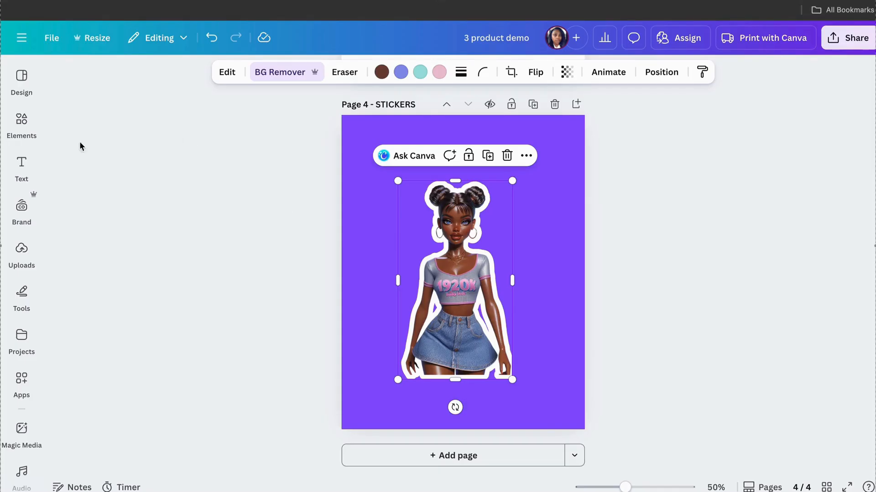
# Search the elements for "girlie items" and limit the results to graphics.
pyautogui.click(21, 122)
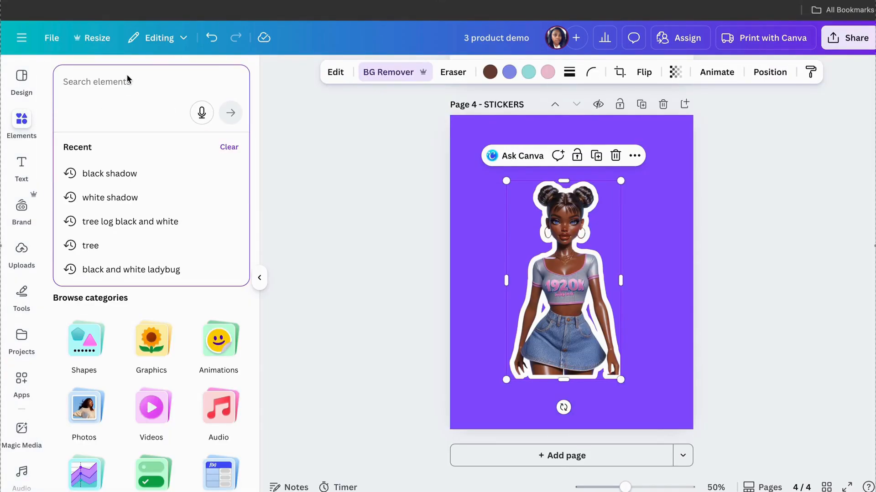
pyautogui.write('girlie items')
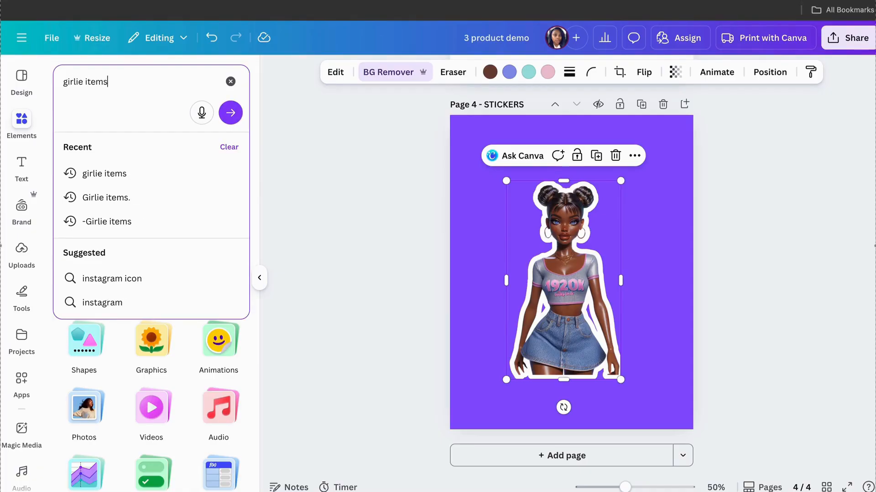
pyautogui.press('Return')
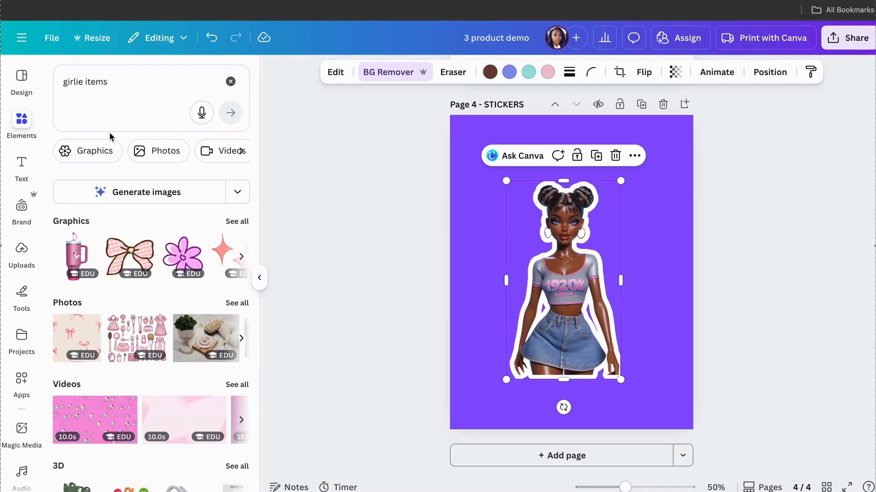
pyautogui.click(109, 147)
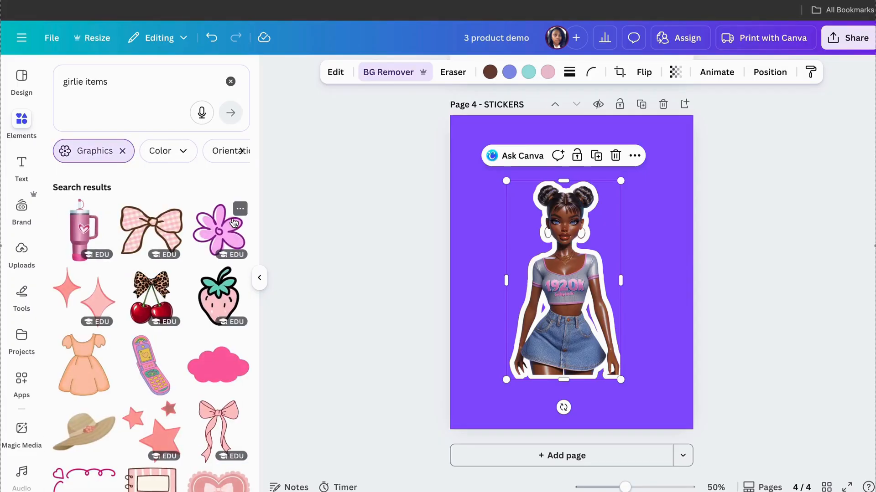
# Add the pink tumbler with the heart to the STICKERS page and recolor its pink to purple.
pyautogui.click(80, 226)
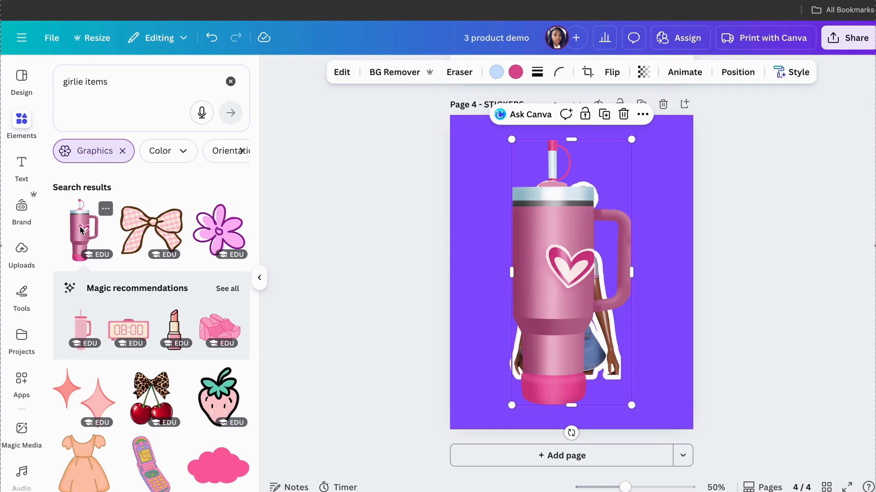
pyautogui.click(515, 72)
pyautogui.click(209, 427)
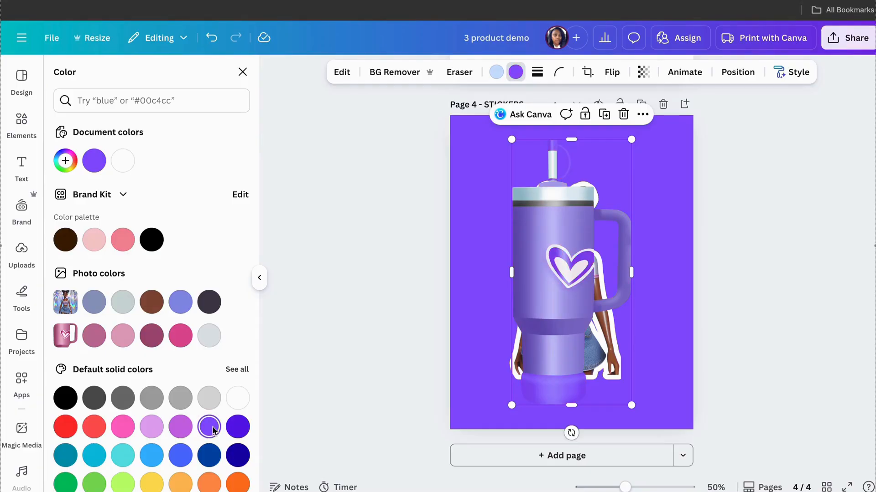
# Shrink the tumbler graphic and move it to the page's upper-left corner, beside the doll.
pyautogui.moveTo(631, 405); pyautogui.dragTo(572, 267)
pyautogui.moveTo(527, 246); pyautogui.dragTo(481, 236)
# Add the pink flip phone graphic to the STICKERS page, shrink it, and place it near the page's upper-right corner.
pyautogui.click(23, 121)
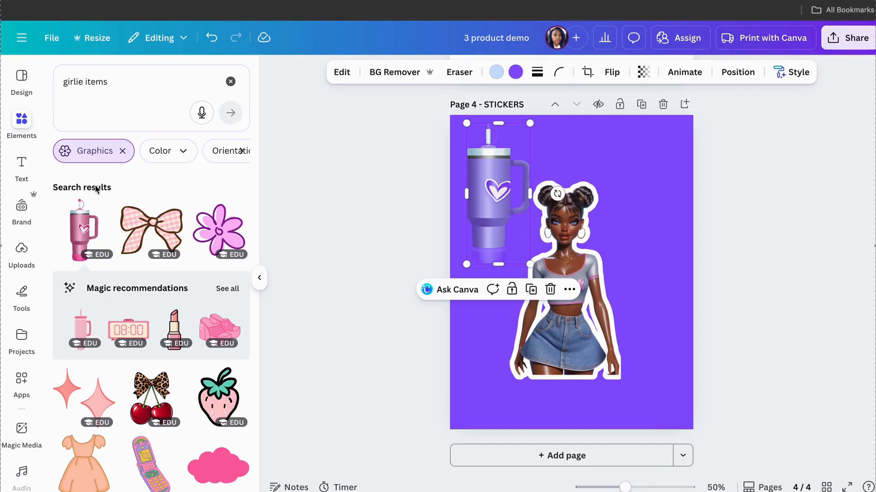
pyautogui.scroll(-3, 126, 324)
pyautogui.scroll(-6, 126, 324)
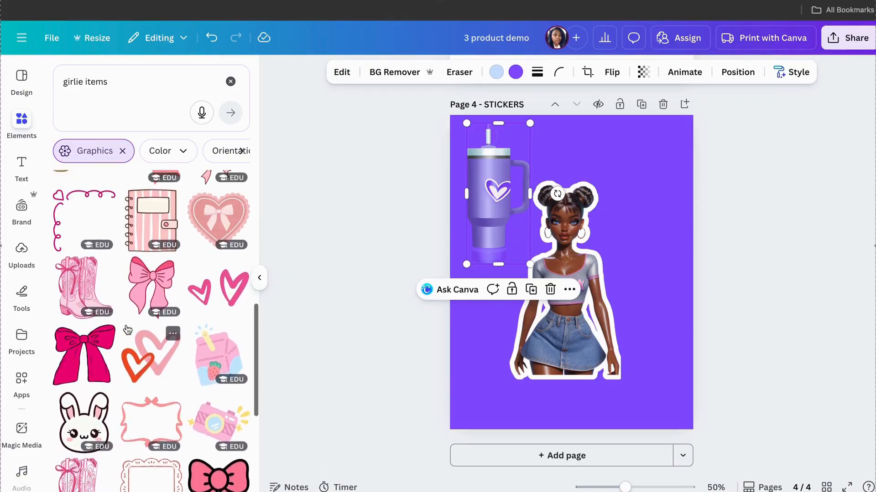
pyautogui.scroll(3, 127, 330)
pyautogui.click(151, 222)
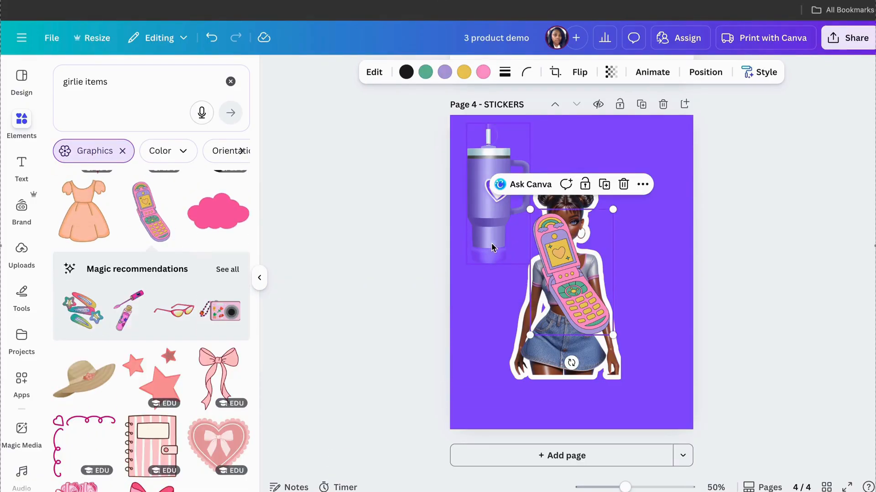
pyautogui.moveTo(529, 335); pyautogui.dragTo(553, 301)
pyautogui.moveTo(582, 255); pyautogui.dragTo(638, 181)
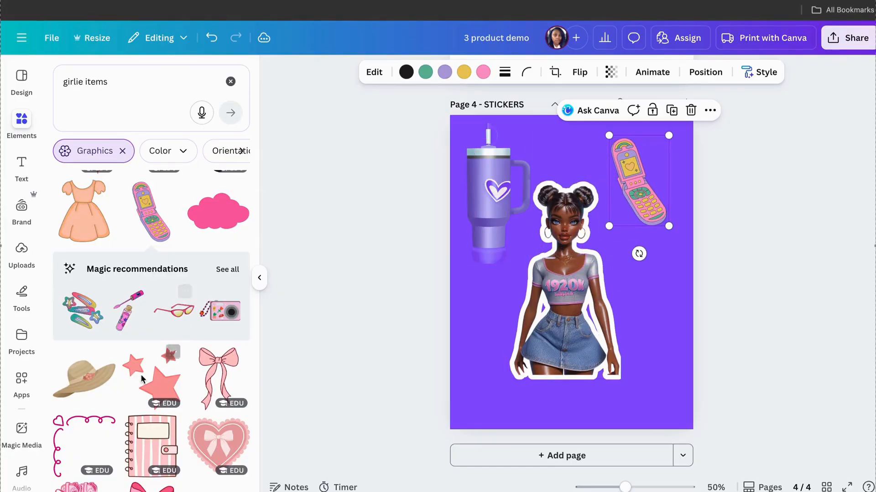
# Add the pink lip gloss graphic from the recommendations, shrink it, and place it at the page's lower-left side.
pyautogui.scroll(-2, 122, 296)
pyautogui.click(122, 283)
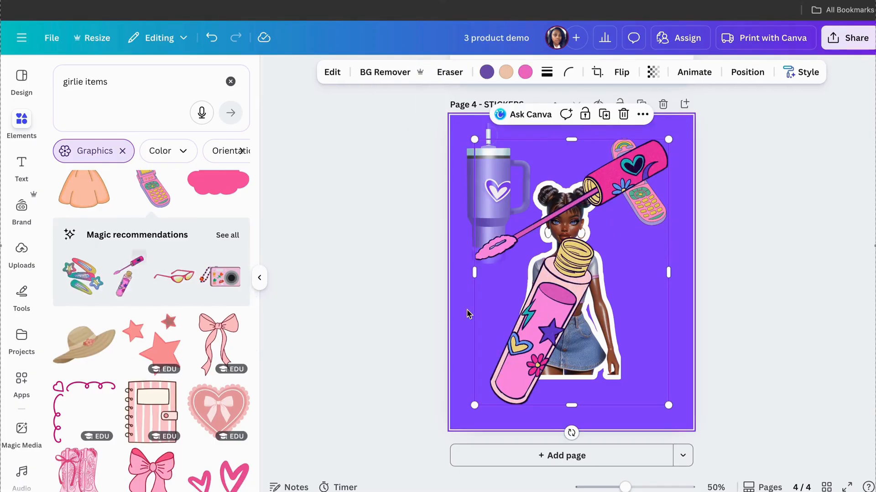
pyautogui.moveTo(670, 144); pyautogui.dragTo(577, 264)
pyautogui.moveTo(532, 335); pyautogui.dragTo(507, 337)
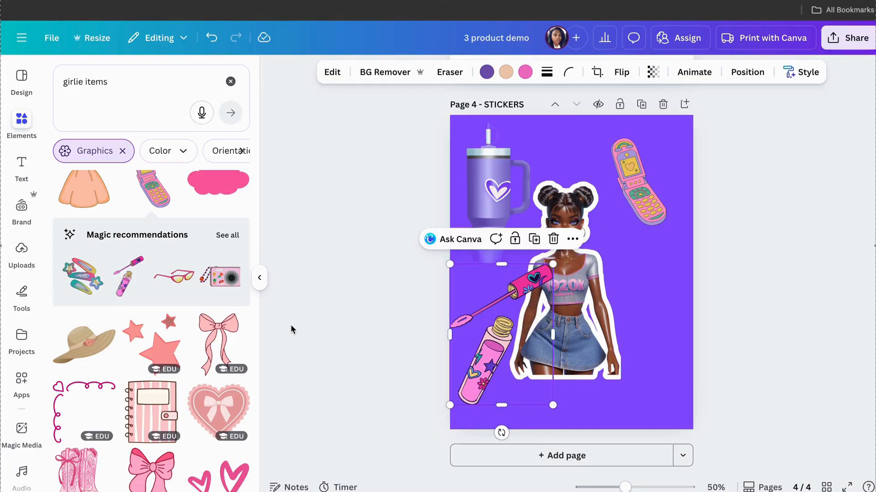
# Add the colorful star hair clips graphic and place it along the page's right edge, beside the doll's skirt.
pyautogui.click(79, 283)
pyautogui.moveTo(590, 257); pyautogui.dragTo(663, 288)
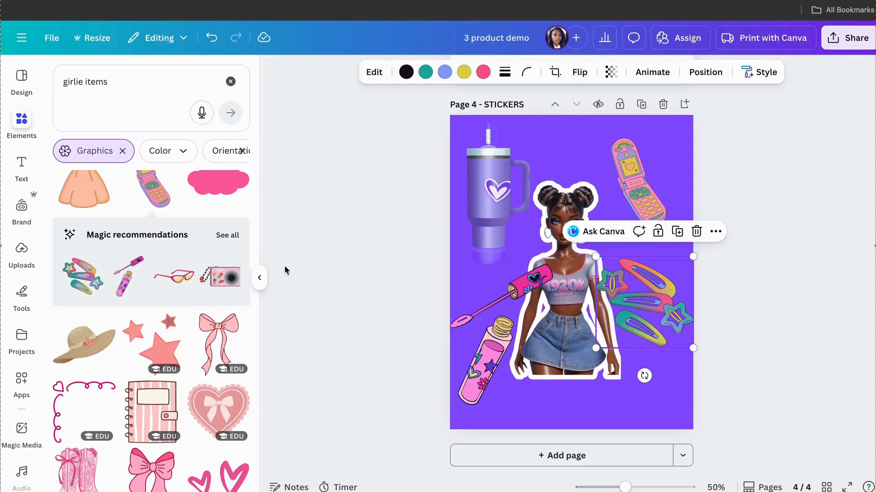
pyautogui.click(259, 278)
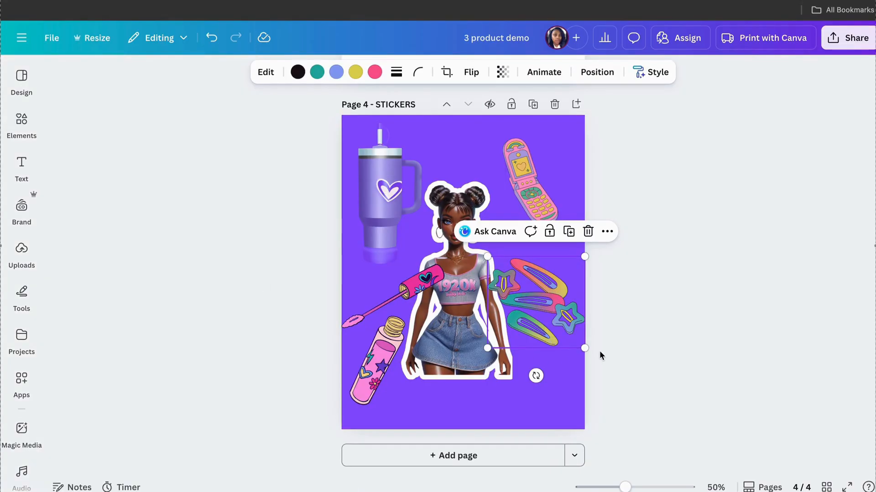
pyautogui.moveTo(542, 321); pyautogui.dragTo(548, 345)
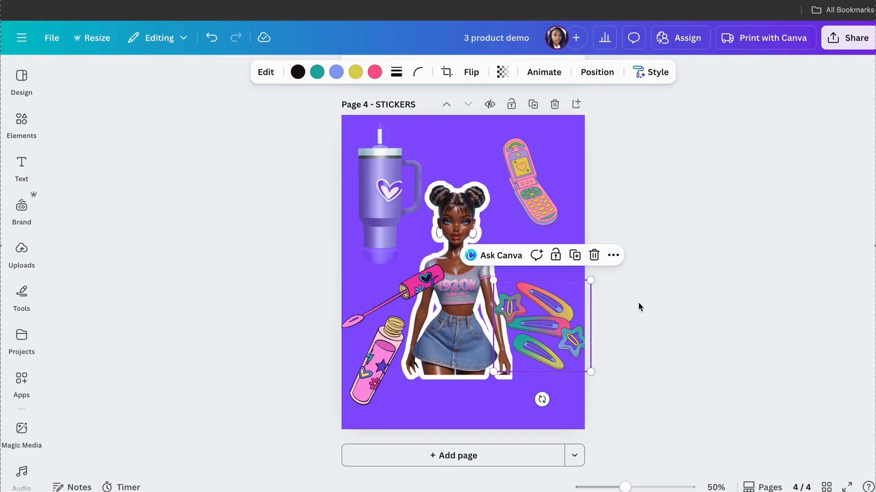
pyautogui.click(677, 186)
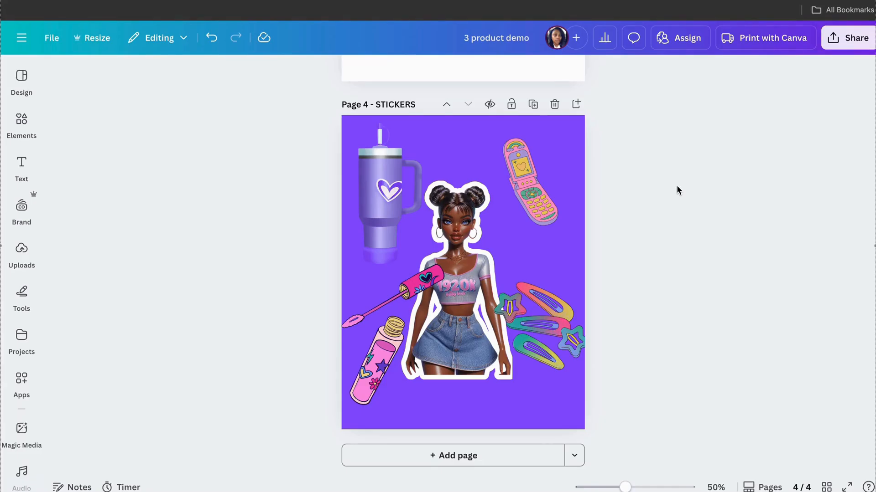
# Copy the doll's white outline style onto the tumbler and recolor the tumbler's pink to the document's purple.
pyautogui.click(452, 230)
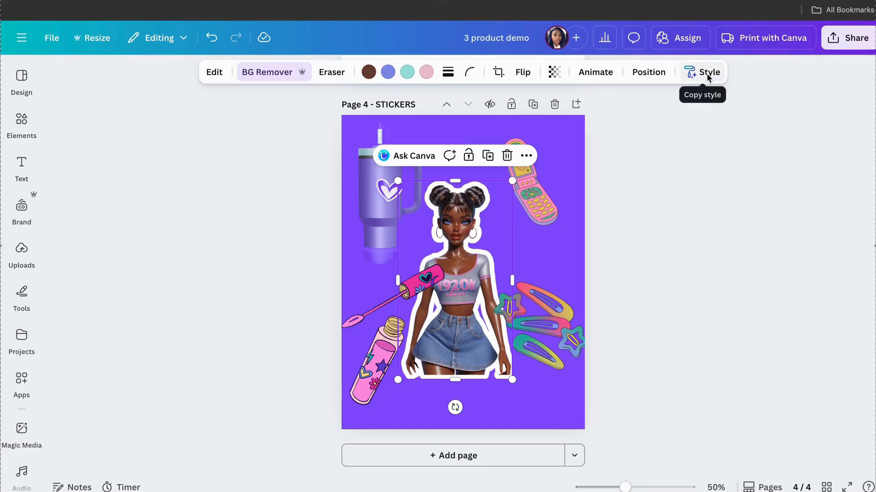
pyautogui.click(526, 156)
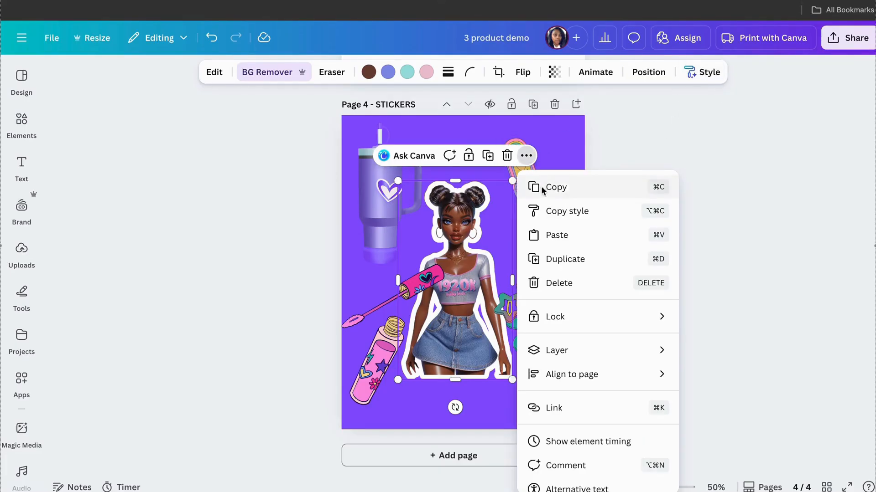
pyautogui.click(540, 211)
pyautogui.click(395, 211)
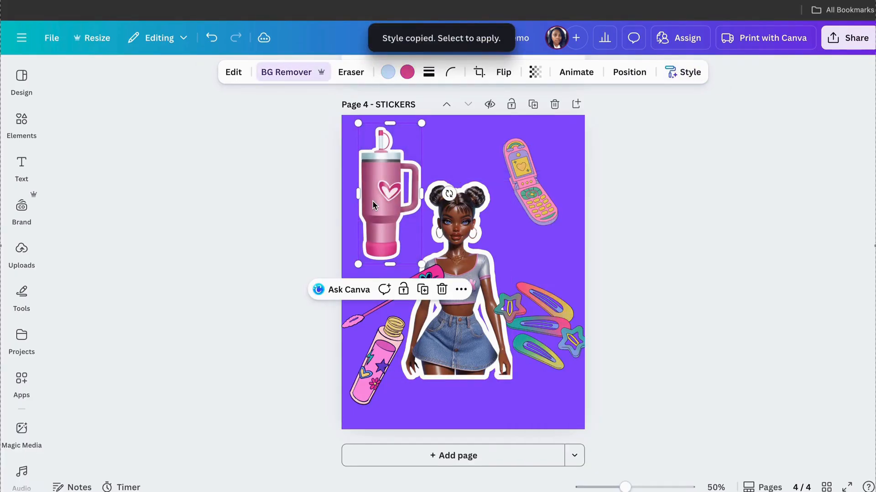
pyautogui.click(407, 72)
pyautogui.click(232, 191)
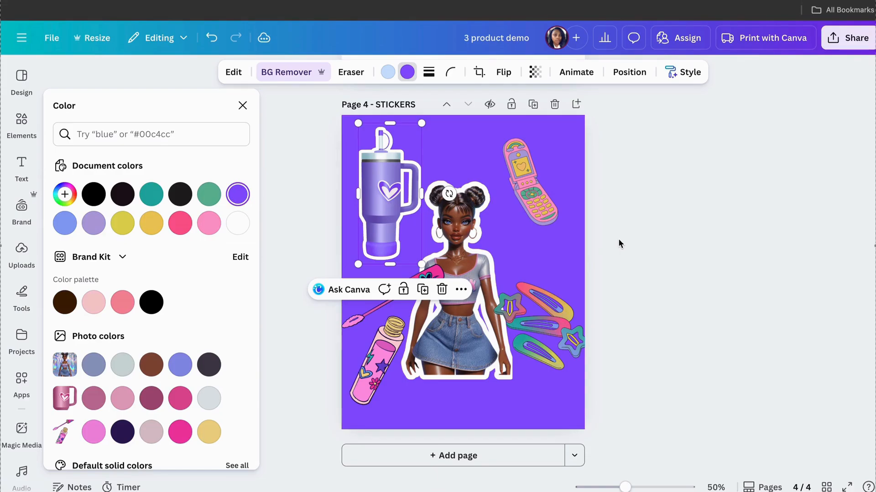
# Copy the doll's white outline style onto the flip phone, the lip gloss and the hair clips.
pyautogui.click(464, 245)
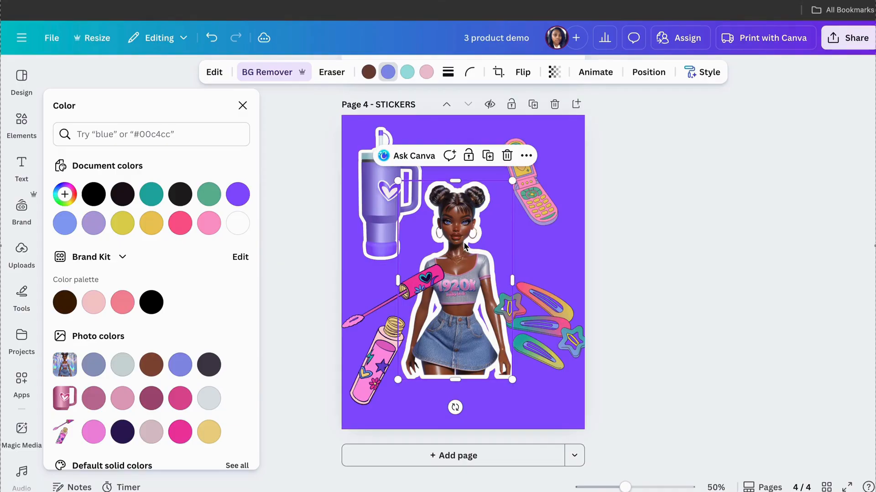
pyautogui.click(705, 73)
pyautogui.click(533, 185)
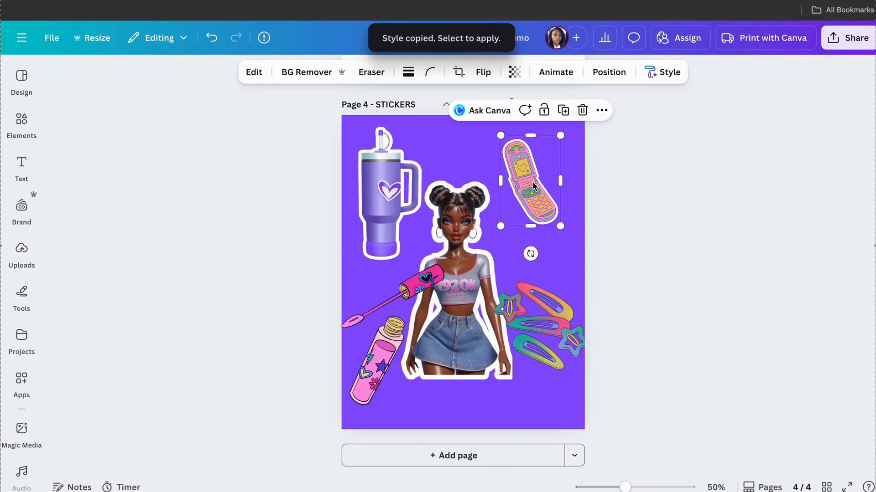
pyautogui.click(447, 313)
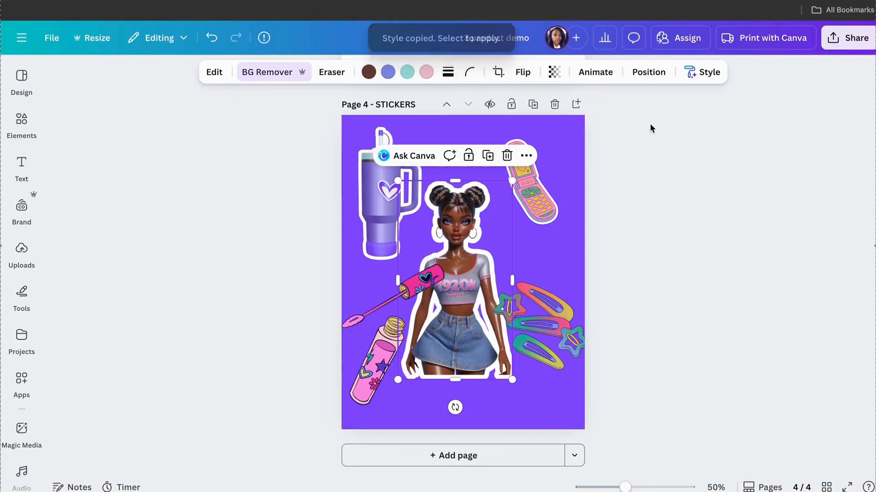
pyautogui.click(707, 72)
pyautogui.click(378, 351)
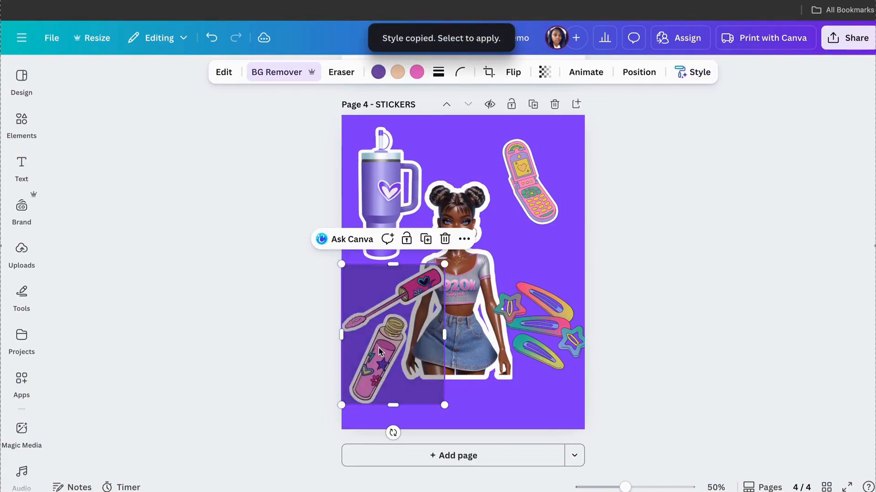
pyautogui.click(472, 325)
pyautogui.click(700, 72)
pyautogui.click(583, 352)
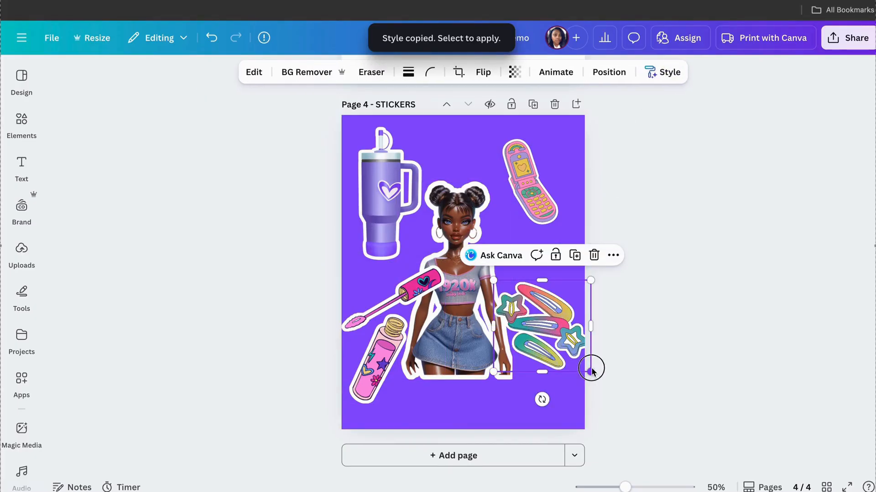
# Shrink the hair clips, doll and lip gloss stickers so that they no longer overlap one another.
pyautogui.moveTo(589, 370); pyautogui.dragTo(572, 355)
pyautogui.moveTo(536, 325); pyautogui.dragTo(542, 297)
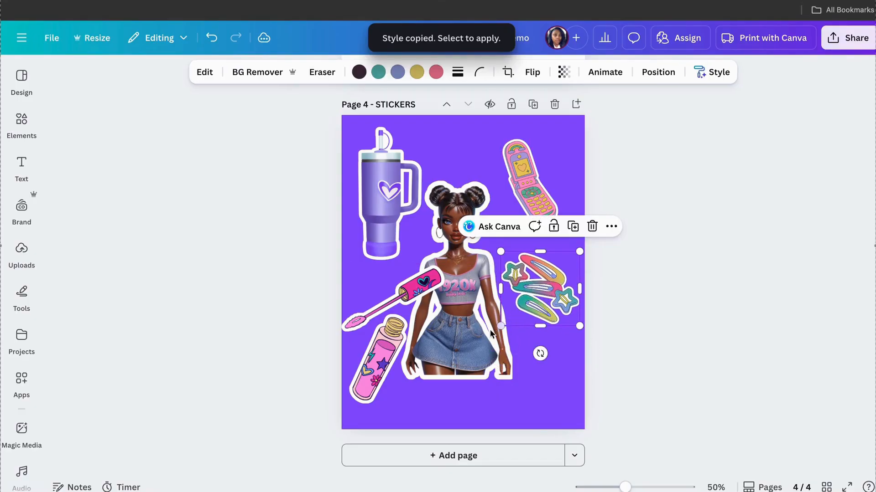
pyautogui.click(492, 335)
pyautogui.moveTo(512, 379); pyautogui.dragTo(471, 321)
pyautogui.click(367, 374)
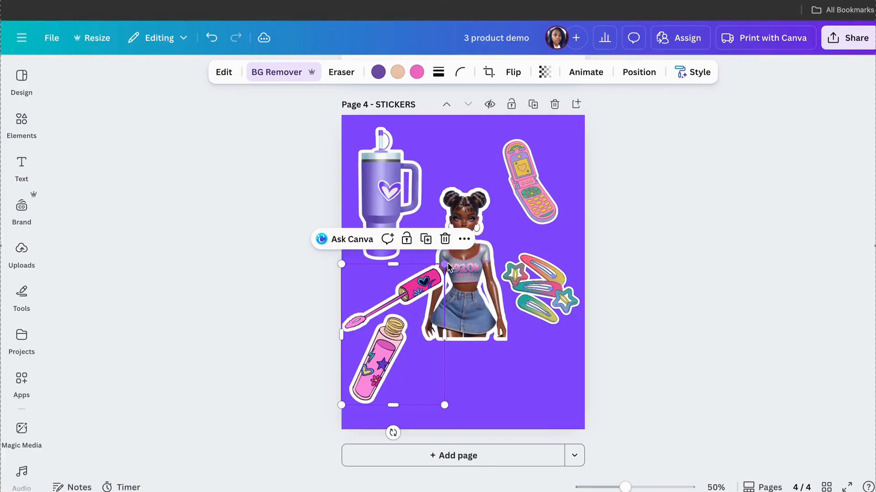
pyautogui.moveTo(445, 264); pyautogui.dragTo(422, 295)
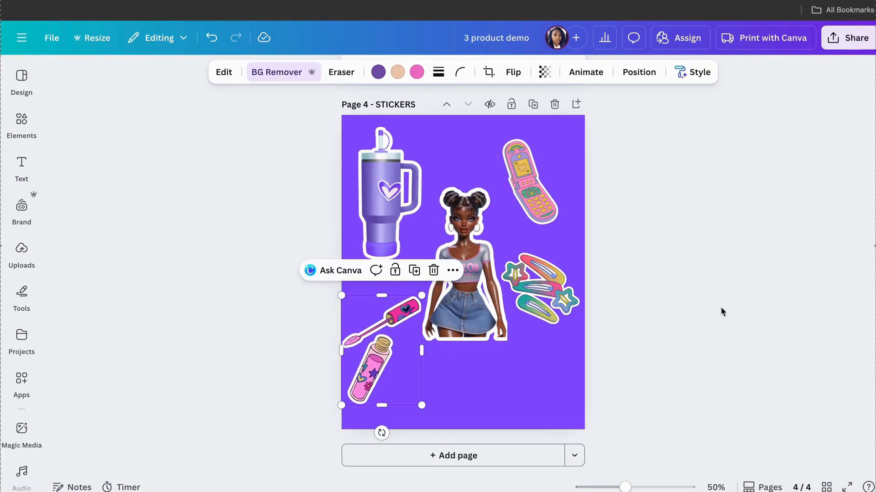
# Tilt the flip phone further, and rotate the hair clips and move them to the page's lower-right corner.
pyautogui.click(538, 195)
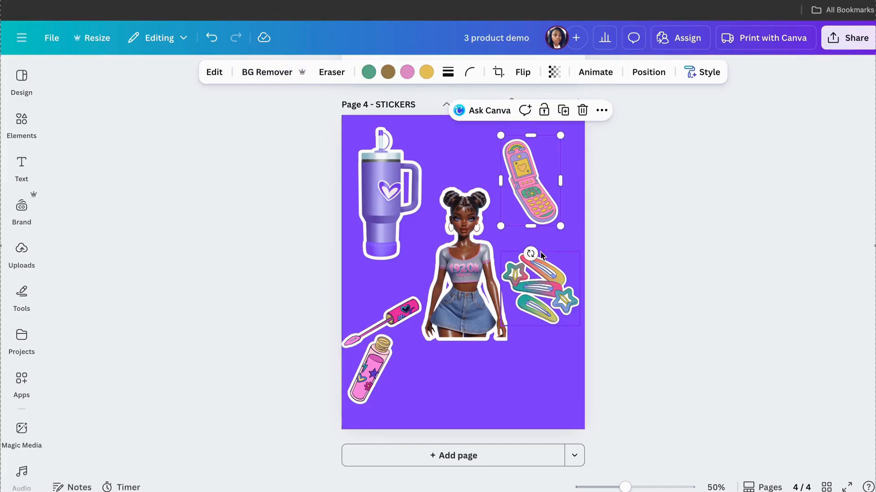
pyautogui.moveTo(537, 249); pyautogui.dragTo(548, 247)
pyautogui.moveTo(547, 298); pyautogui.dragTo(548, 378)
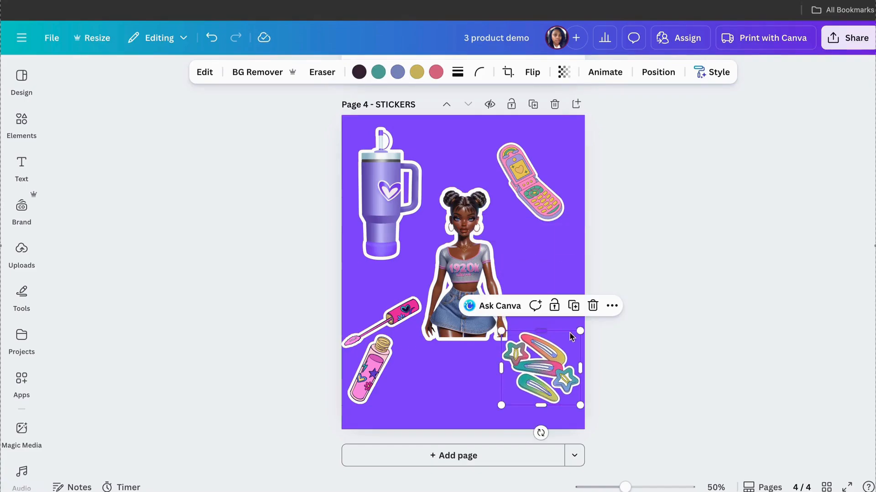
pyautogui.moveTo(541, 433); pyautogui.dragTo(522, 439)
pyautogui.moveTo(541, 358); pyautogui.dragTo(533, 377)
# Move the doll slightly up and to the right, and shift the flip phone closer to the page's upper-right corner.
pyautogui.moveTo(454, 254); pyautogui.dragTo(464, 241)
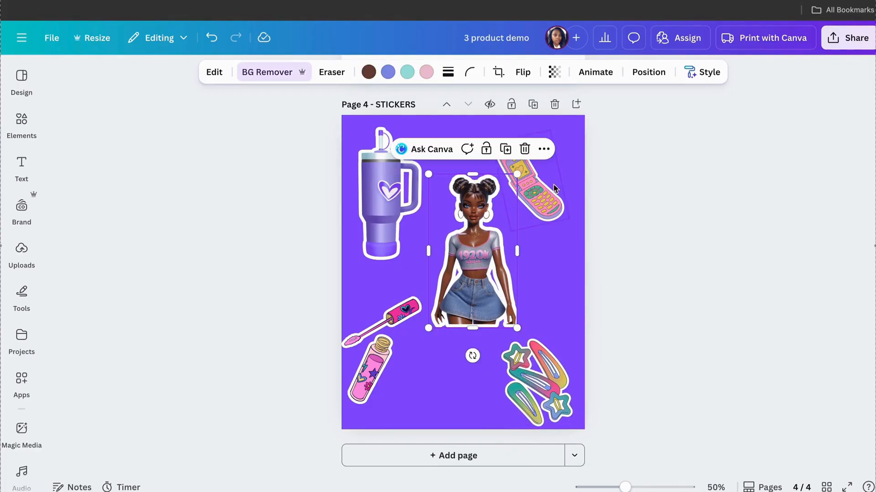
pyautogui.click(542, 196)
pyautogui.moveTo(543, 196); pyautogui.dragTo(547, 181)
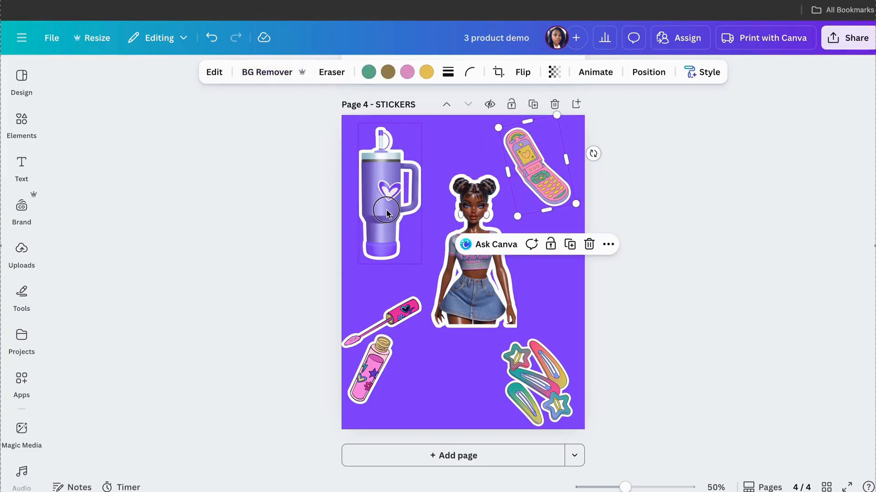
# Reposition the tumbler near the page's upper-left corner, tilt it counterclockwise and shrink it slightly.
pyautogui.moveTo(383, 216); pyautogui.dragTo(390, 210)
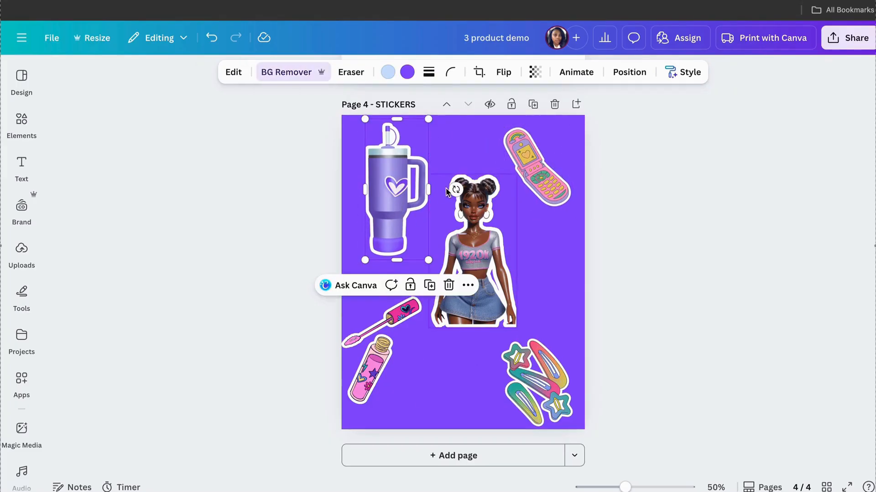
pyautogui.moveTo(455, 189); pyautogui.dragTo(444, 176)
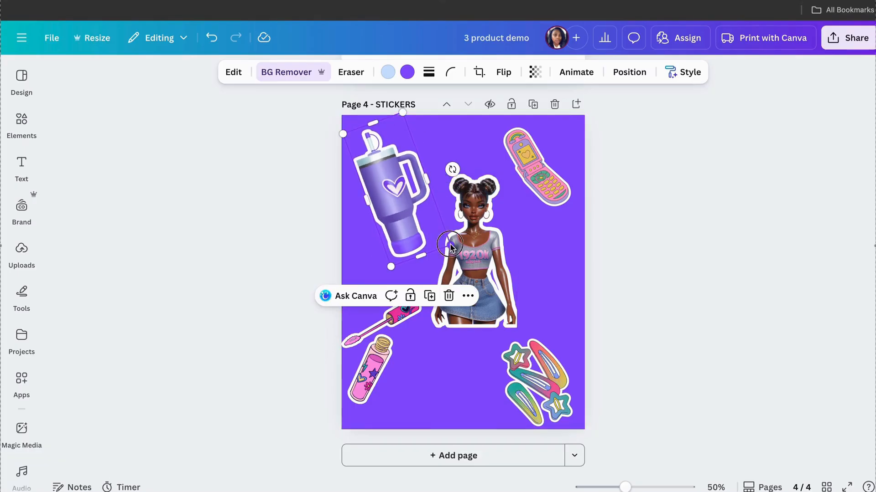
pyautogui.moveTo(450, 245); pyautogui.dragTo(442, 237)
pyautogui.click(279, 305)
# Switch to ChatGPT, open the generated coloring page at full size and save it to the Downloads folder.
pyautogui.scroll(15, 278, 305)
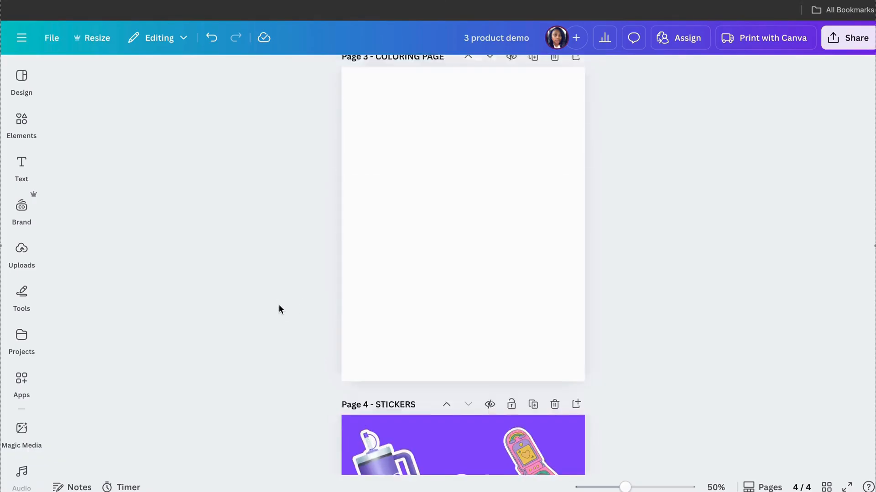
pyautogui.scroll(-6, 278, 305)
pyautogui.scroll(-7, 278, 305)
pyautogui.scroll(1, 278, 305)
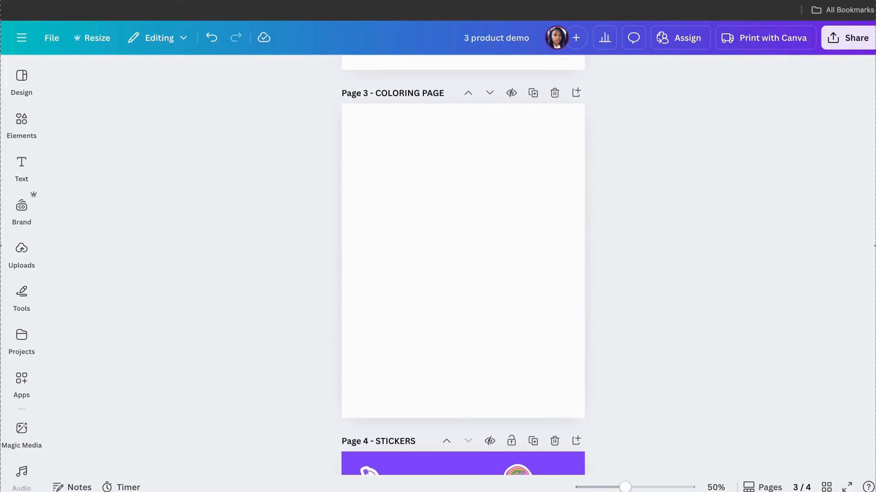
pyautogui.click(319, 1)
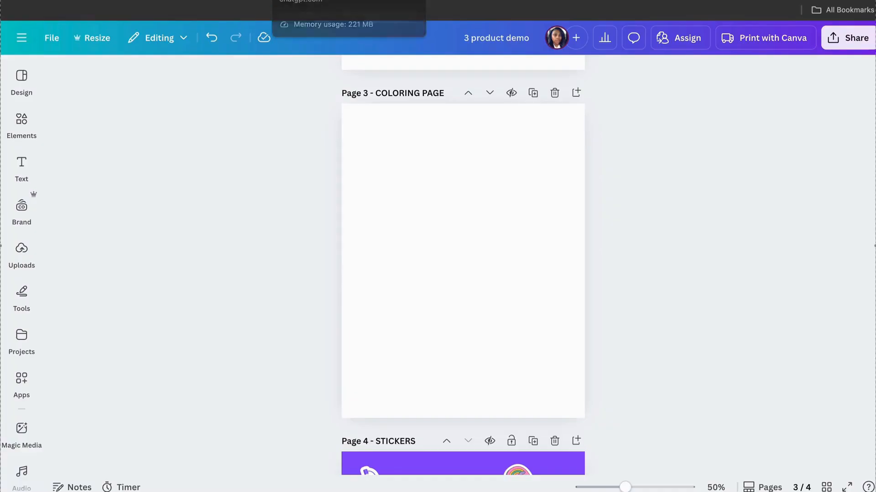
pyautogui.scroll(-3, 380, 192)
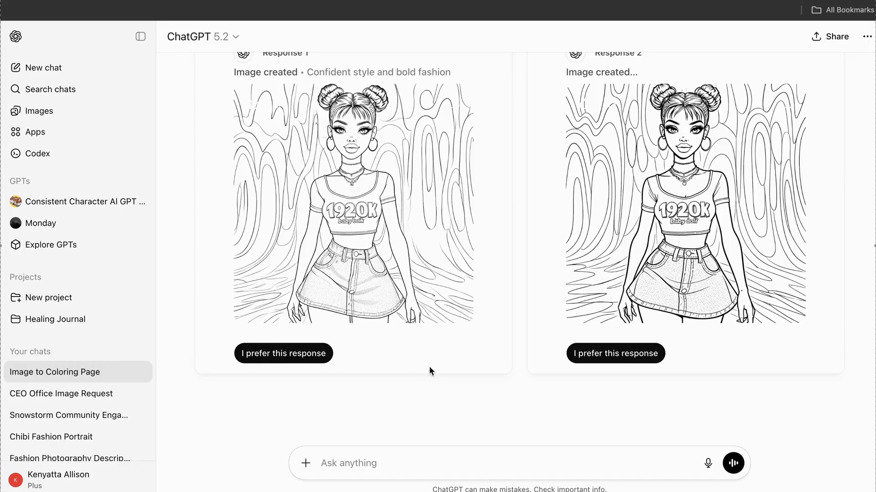
pyautogui.scroll(1, 428, 366)
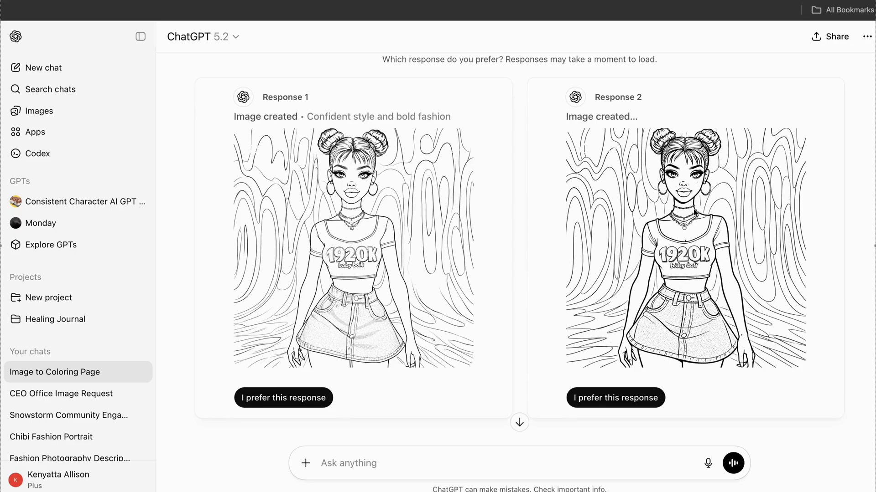
pyautogui.click(682, 328)
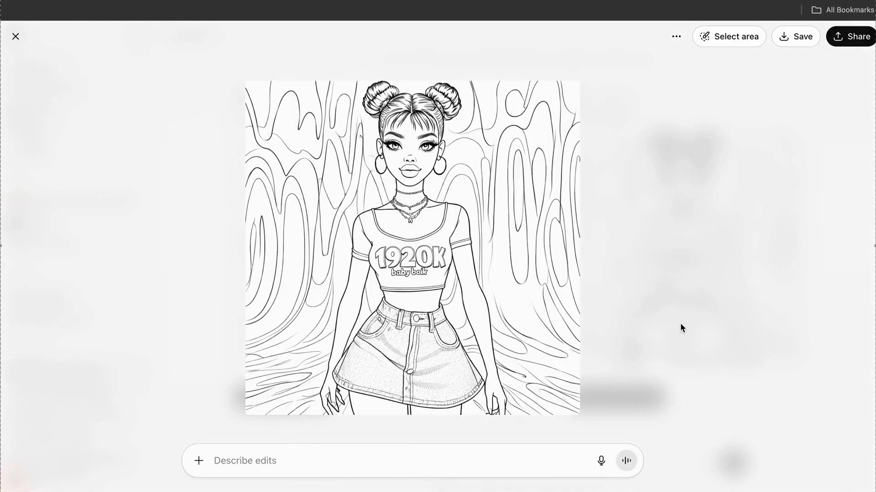
pyautogui.click(784, 37)
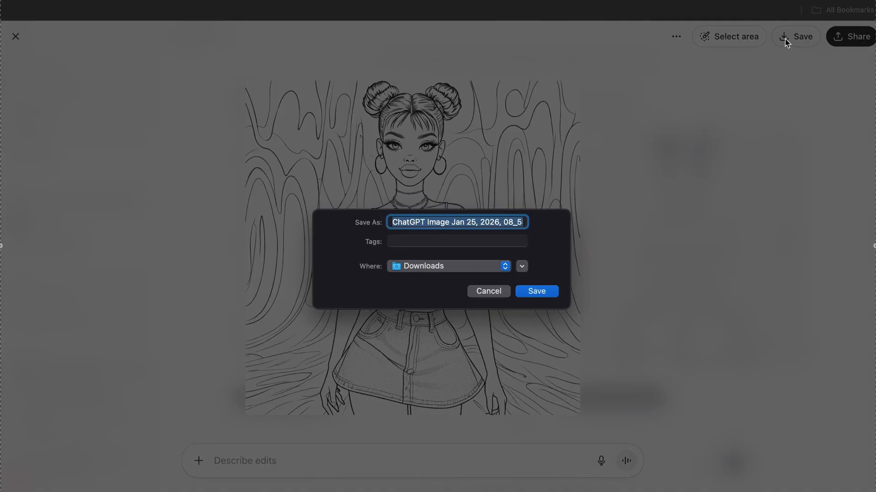
pyautogui.click(537, 292)
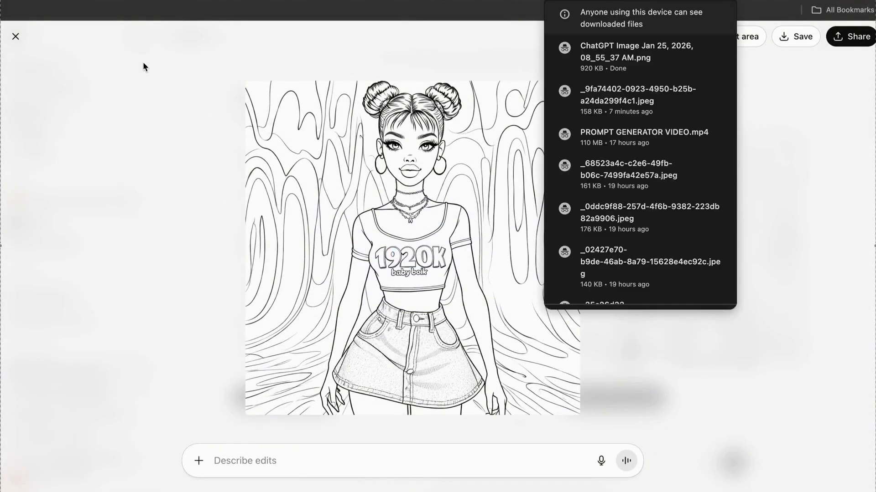
# Return to Canva and upload "ChatGPT Image Jan 25, 2026, 08_55_37 AM.png" from the Downloads folder.
pyautogui.click(179, 11)
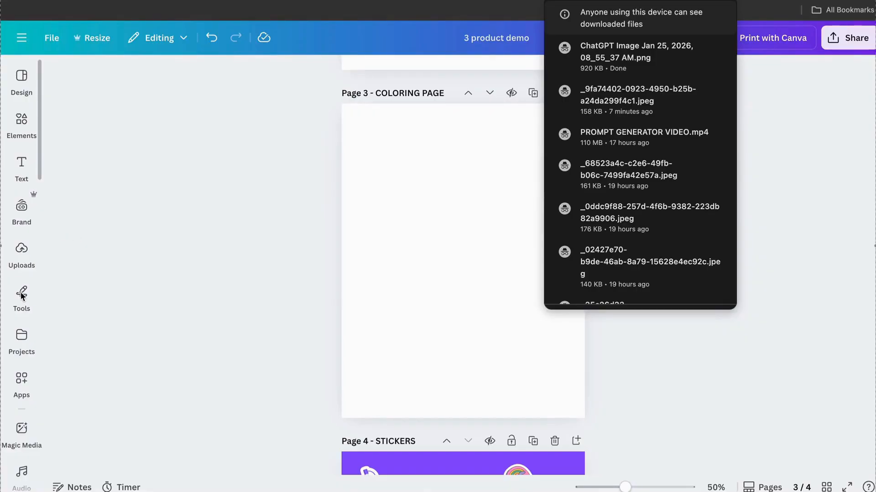
pyautogui.click(21, 251)
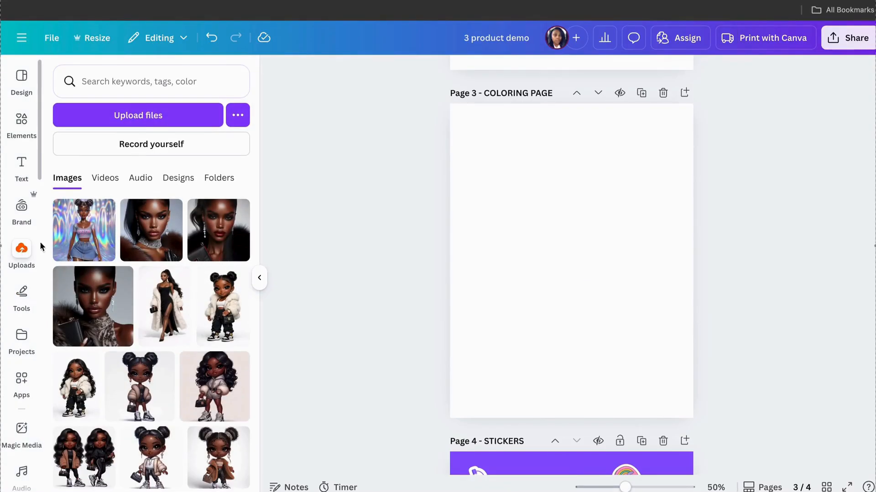
pyautogui.click(134, 117)
pyautogui.scroll(-6, 343, 268)
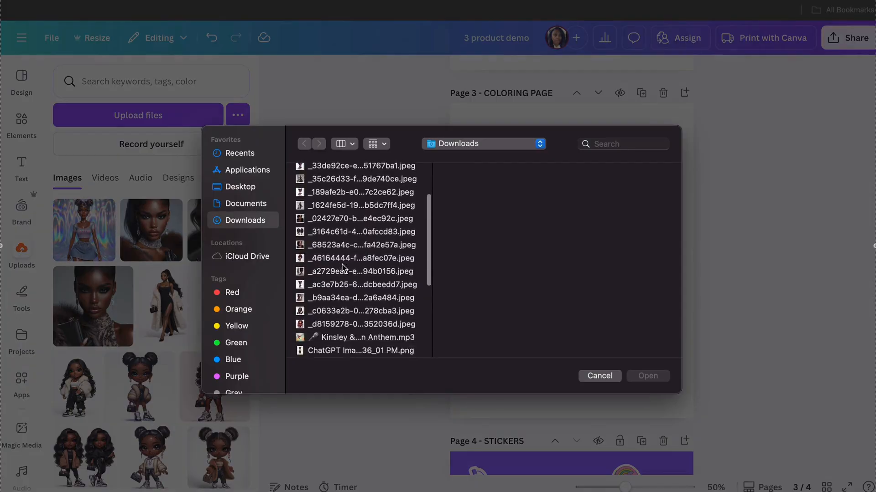
pyautogui.click(339, 278)
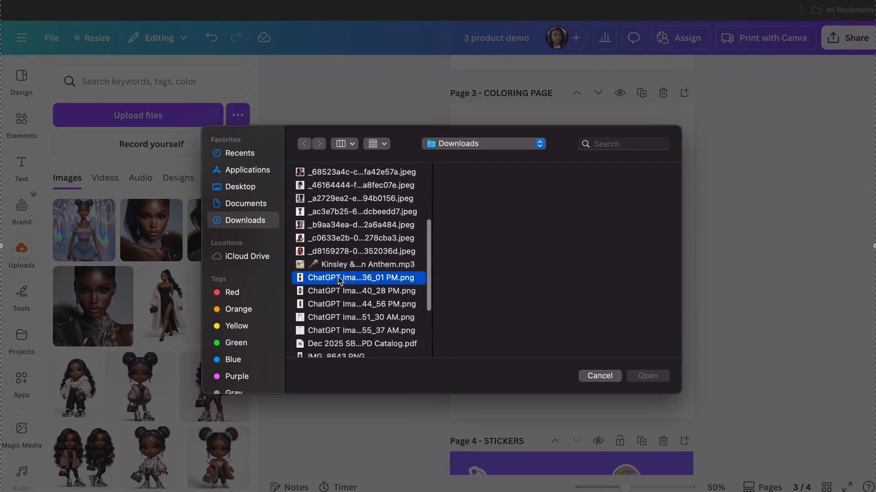
pyautogui.click(322, 318)
pyautogui.click(321, 331)
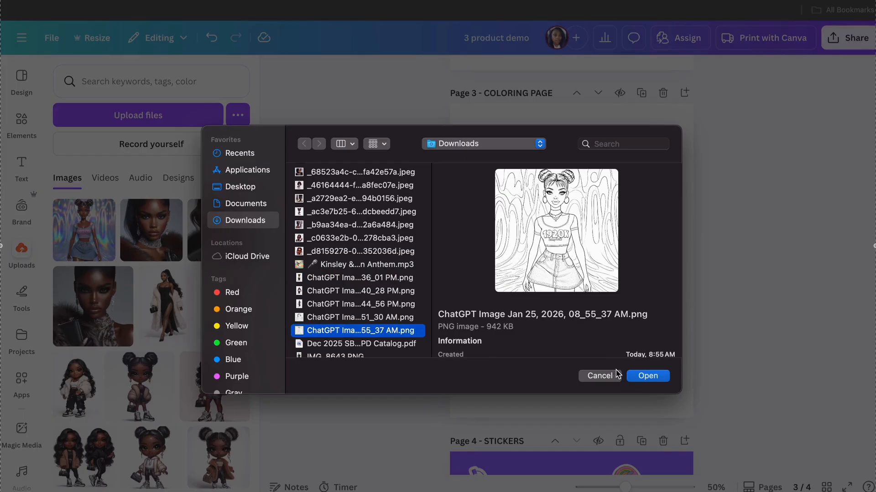
pyautogui.click(650, 379)
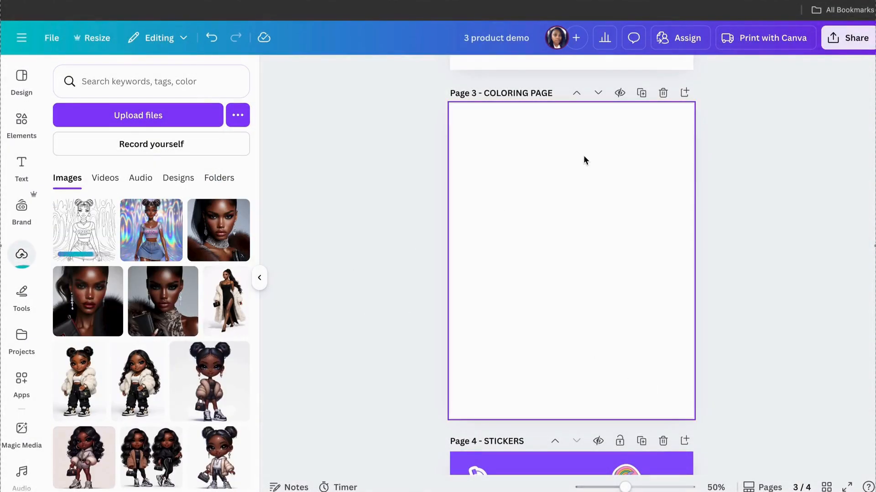
# Place the uploaded coloring image on the Coloring Page and make it fill the whole page.
pyautogui.click(82, 225)
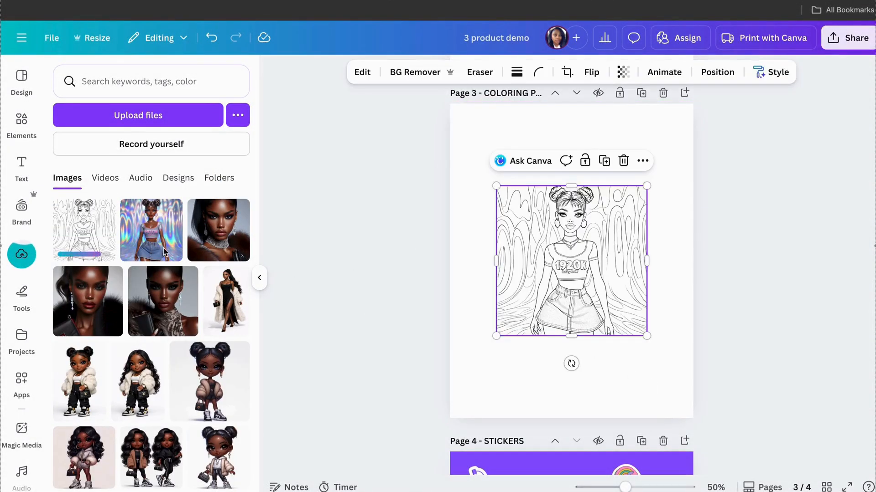
pyautogui.click(259, 278)
pyautogui.click(542, 161)
pyautogui.scroll(-2, 585, 300)
pyautogui.click(606, 430)
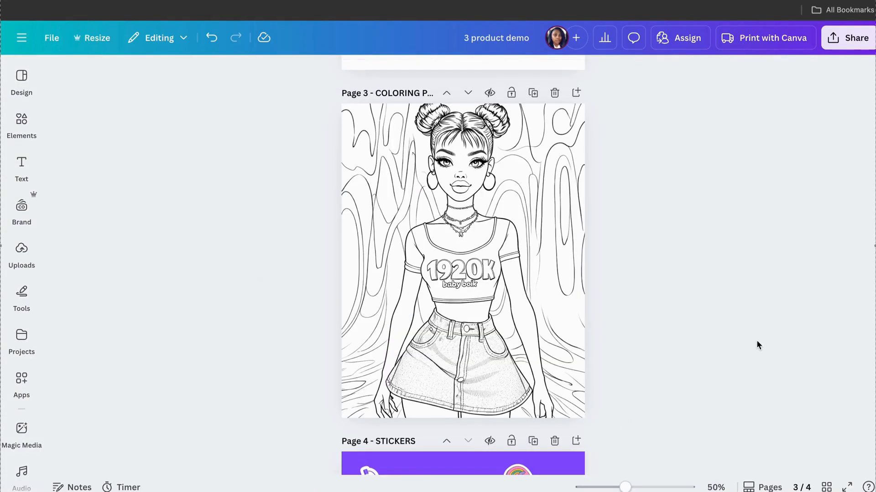
# Review the Original, Bonus, Coloring Page and Stickers pages to see what is still missing.
pyautogui.scroll(-6, 757, 341)
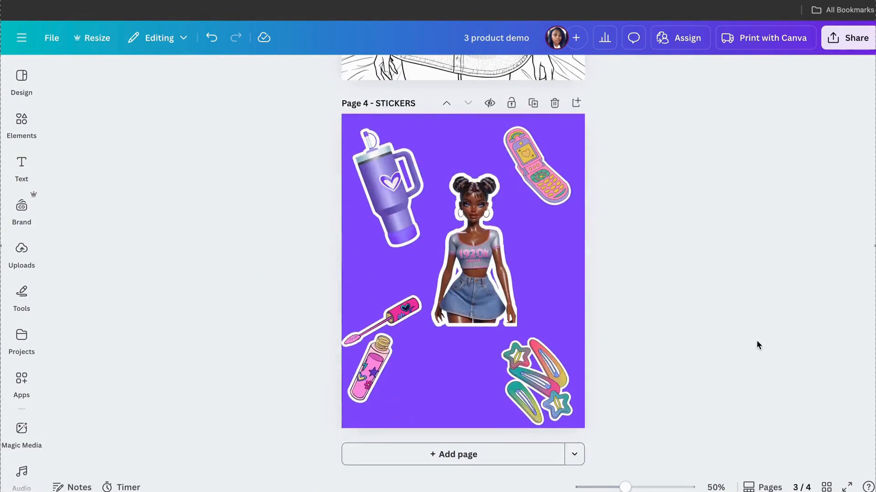
pyautogui.scroll(20, 758, 345)
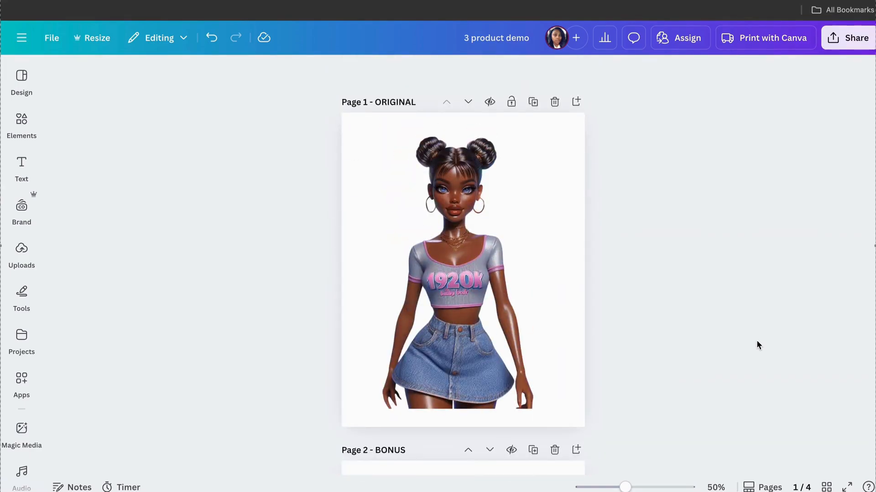
pyautogui.scroll(-17, 756, 340)
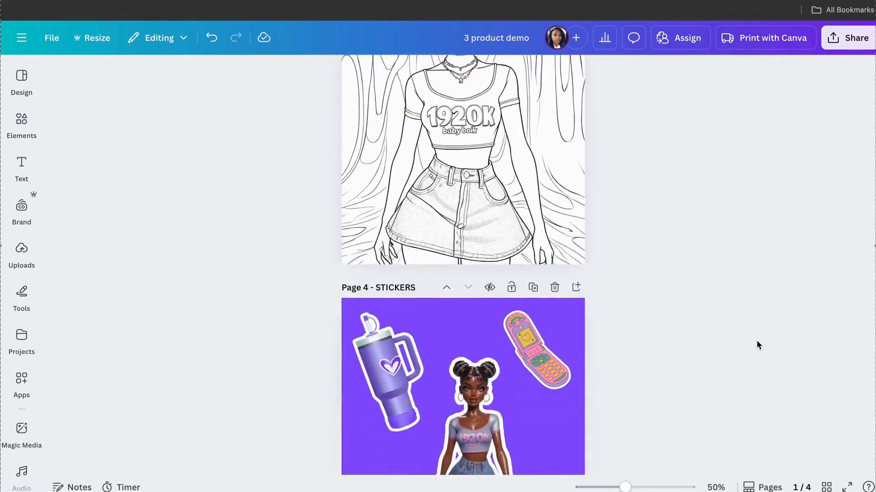
pyautogui.scroll(6, 756, 340)
pyautogui.scroll(-6, 757, 340)
pyautogui.scroll(-1, 757, 345)
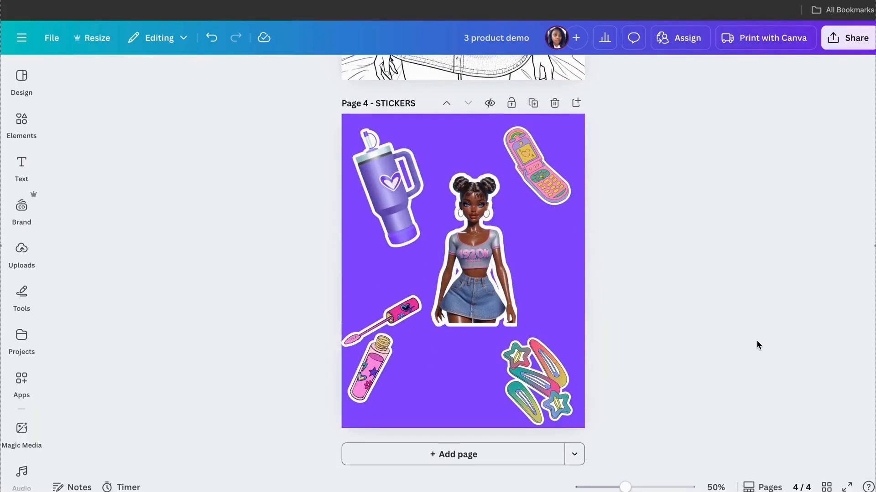
pyautogui.scroll(13, 757, 345)
pyautogui.scroll(-1, 757, 345)
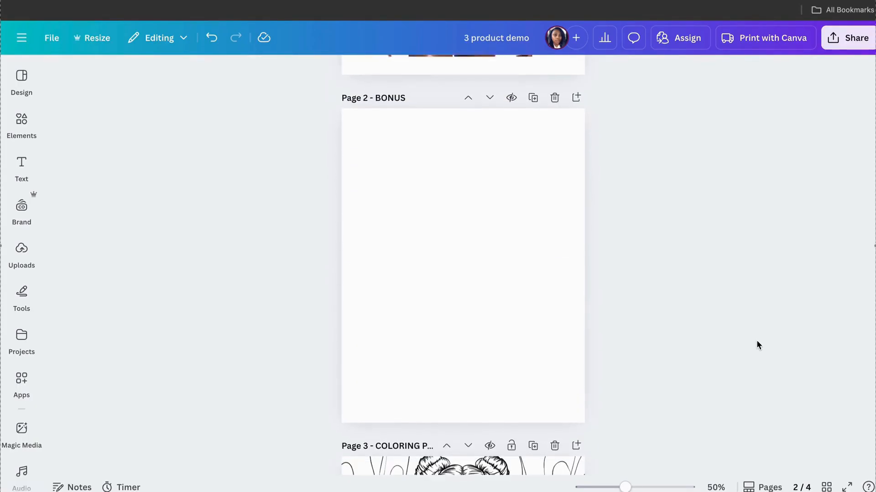
pyautogui.scroll(1, 757, 346)
pyautogui.scroll(-1, 757, 346)
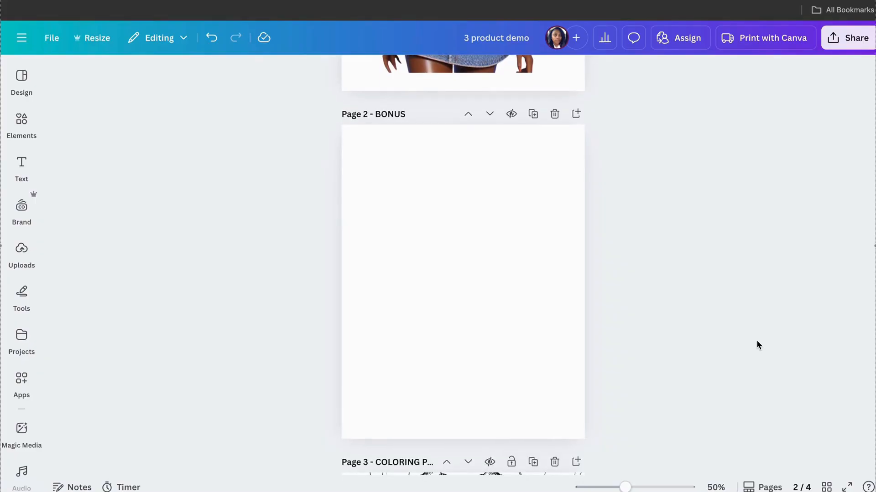
# Fill the Bonus page's background with the hot pink from the lip gloss photo colors.
pyautogui.click(474, 299)
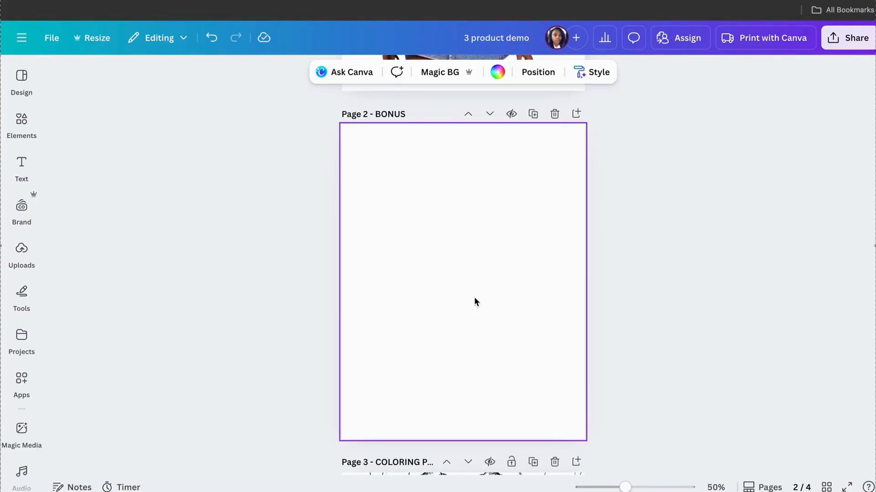
pyautogui.click(497, 72)
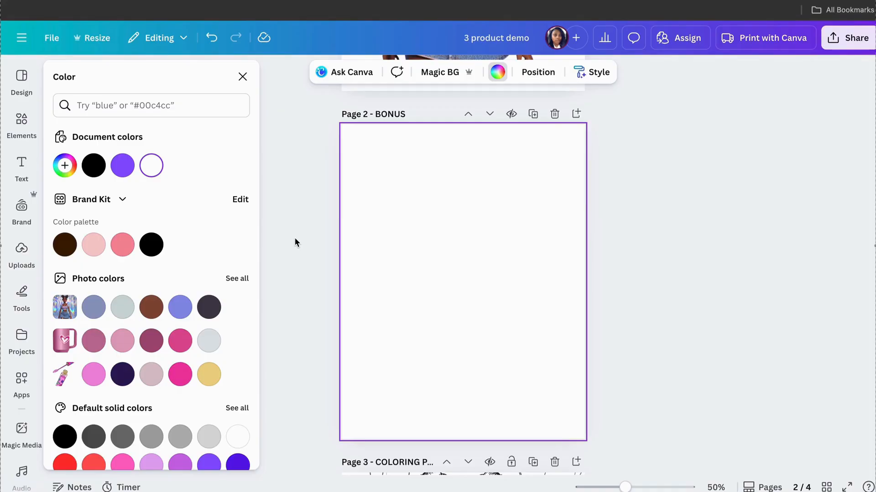
pyautogui.scroll(5, 782, 185)
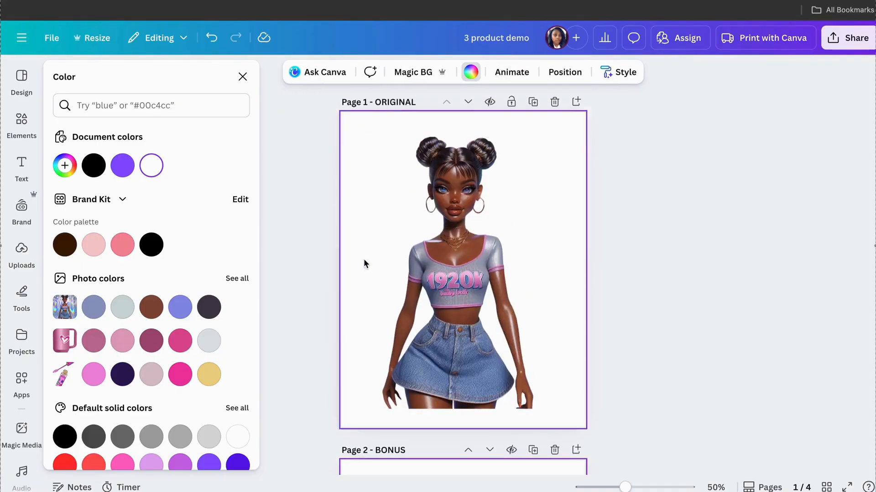
pyautogui.scroll(-10, 604, 268)
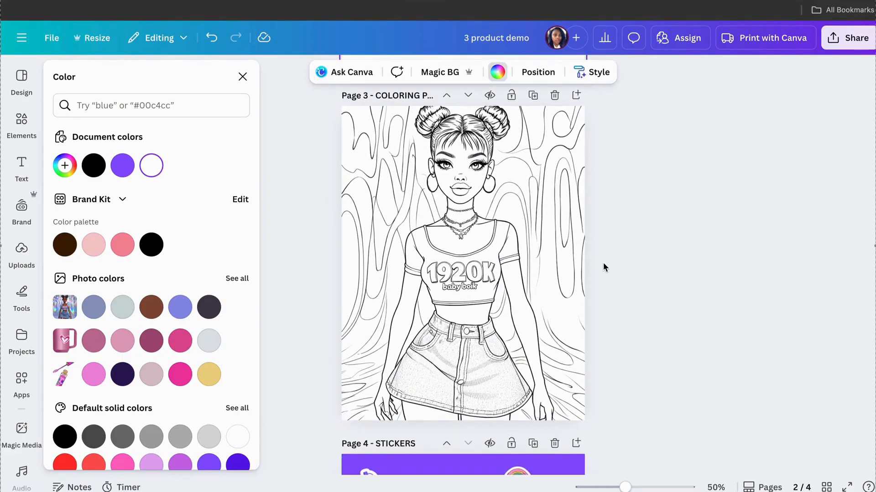
pyautogui.scroll(-8, 604, 267)
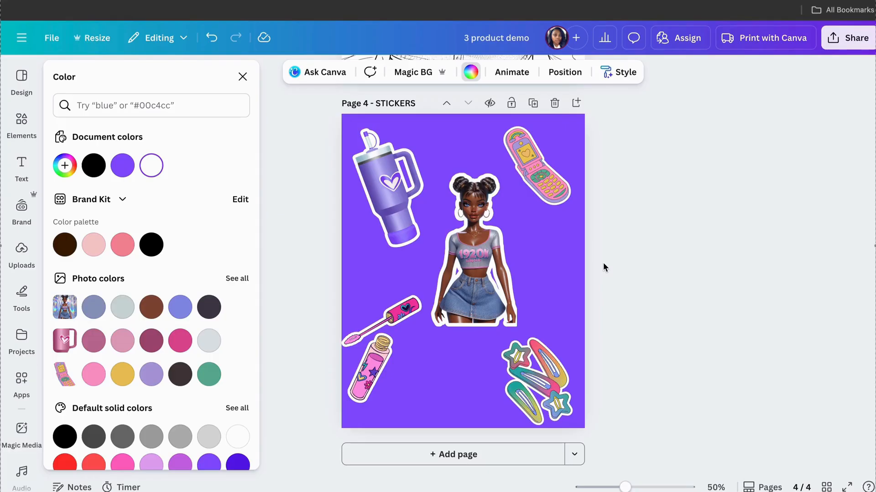
pyautogui.scroll(10, 603, 267)
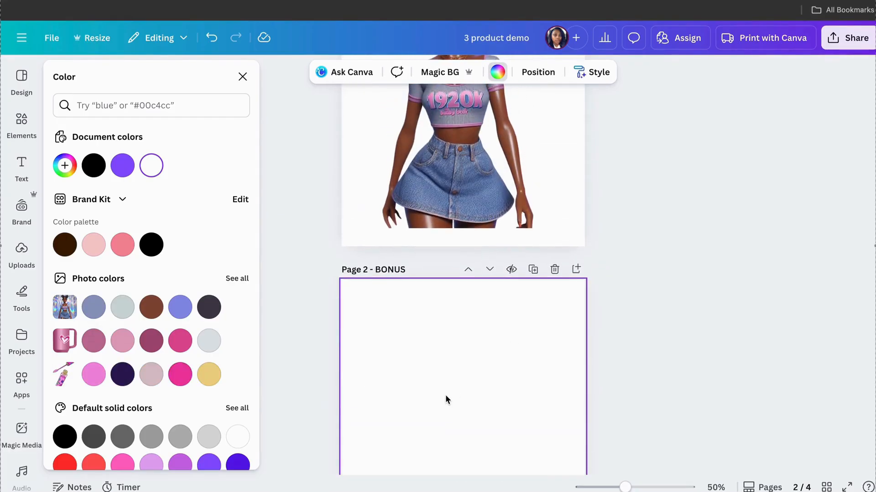
pyautogui.scroll(-3, 690, 326)
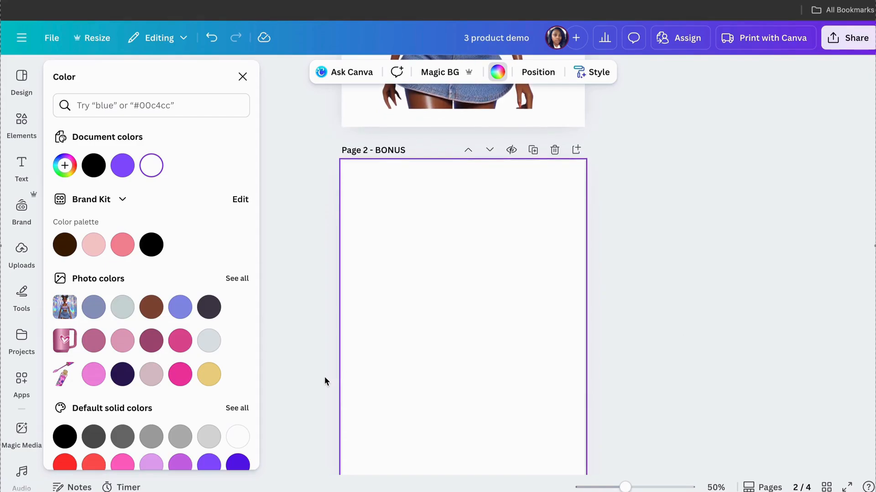
pyautogui.click(179, 375)
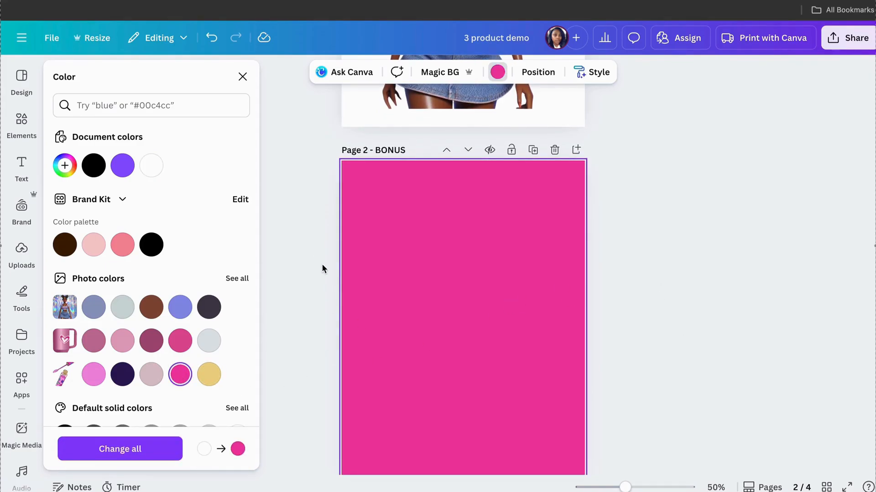
pyautogui.click(317, 252)
# Duplicate the doll from the Original page onto the Bonus page, centered horizontally with its cut-off legs against the page's lower edge.
pyautogui.scroll(5, 764, 269)
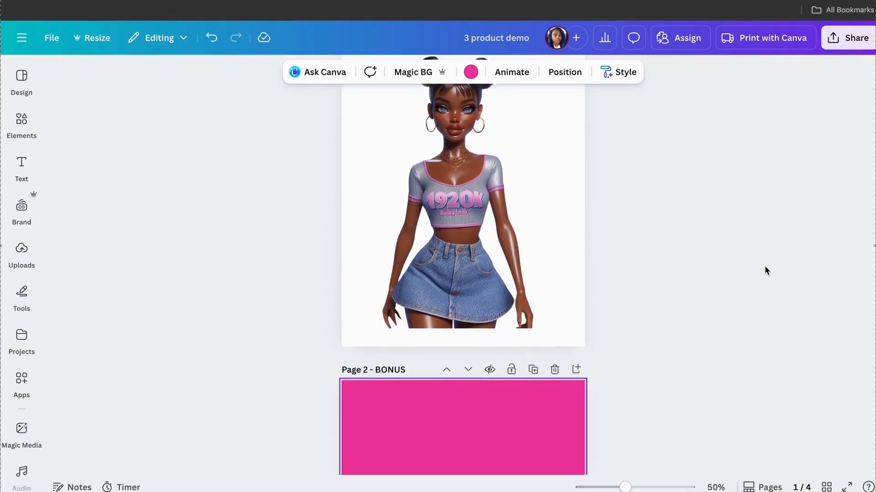
pyautogui.scroll(-2, 765, 270)
pyautogui.click(447, 208)
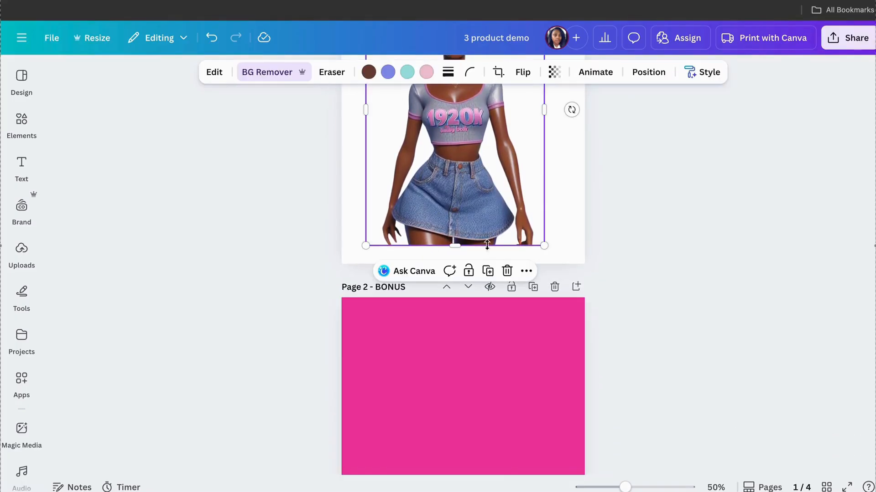
pyautogui.click(488, 270)
pyautogui.moveTo(488, 155); pyautogui.dragTo(500, 483)
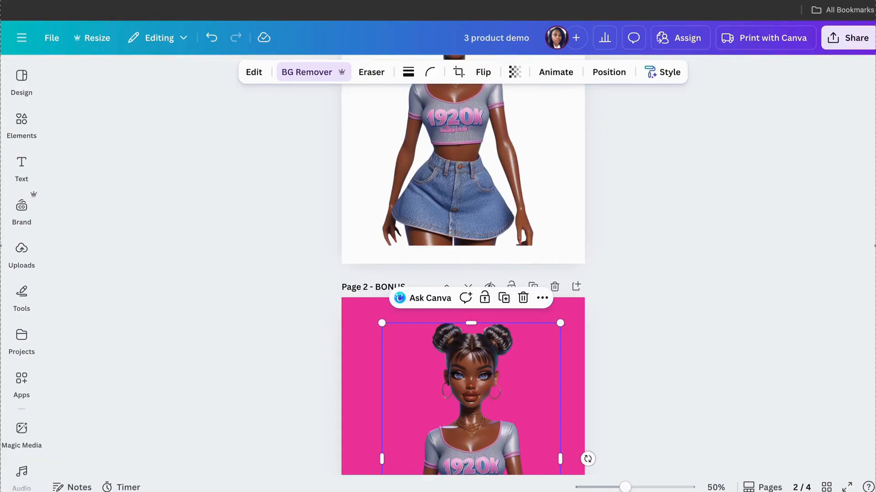
pyautogui.scroll(-2, 754, 297)
pyautogui.scroll(-2, 756, 302)
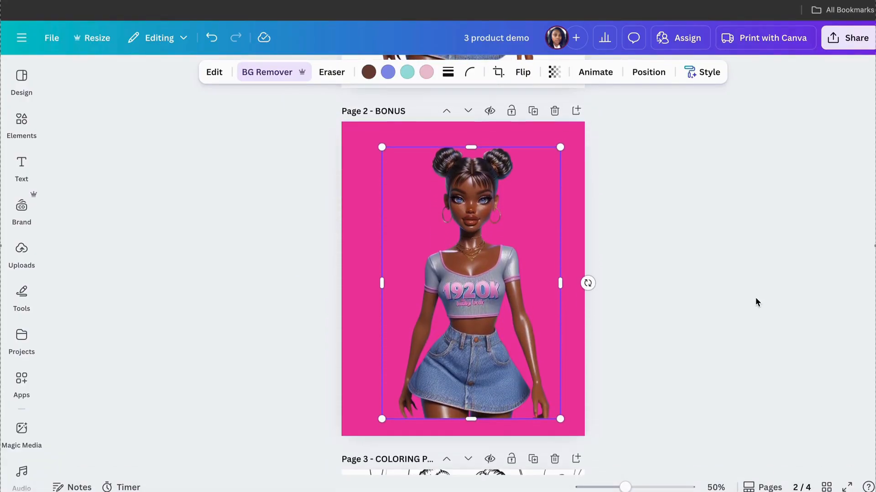
pyautogui.moveTo(504, 298); pyautogui.dragTo(491, 315)
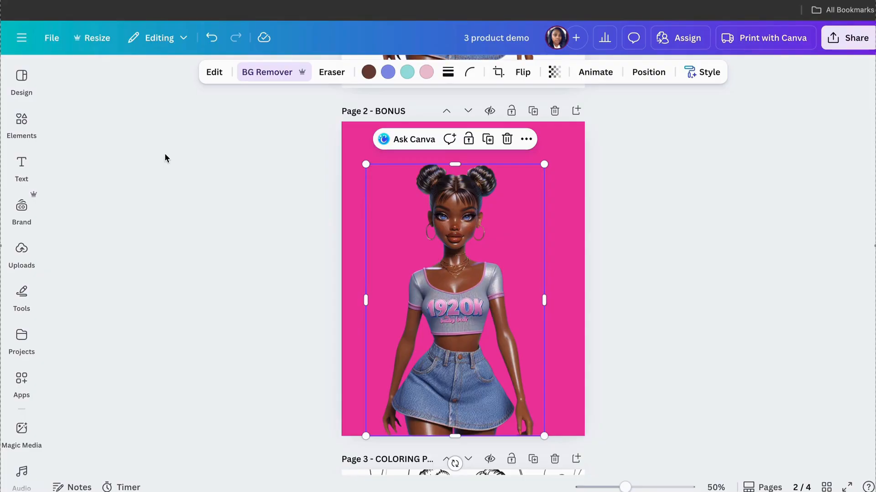
# Add a heading reading "99's - 2000's" to the Bonus page.
pyautogui.click(32, 168)
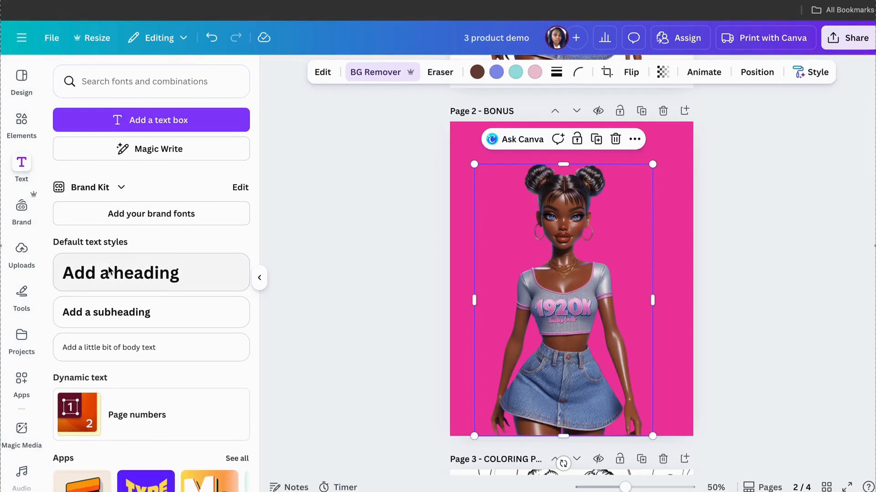
pyautogui.click(109, 272)
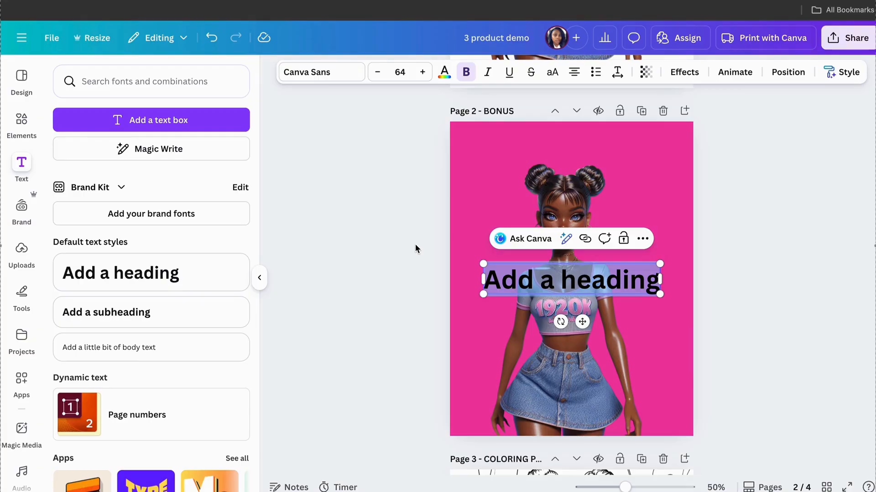
pyautogui.press('BackSpace')
pyautogui.write('99 - 2')
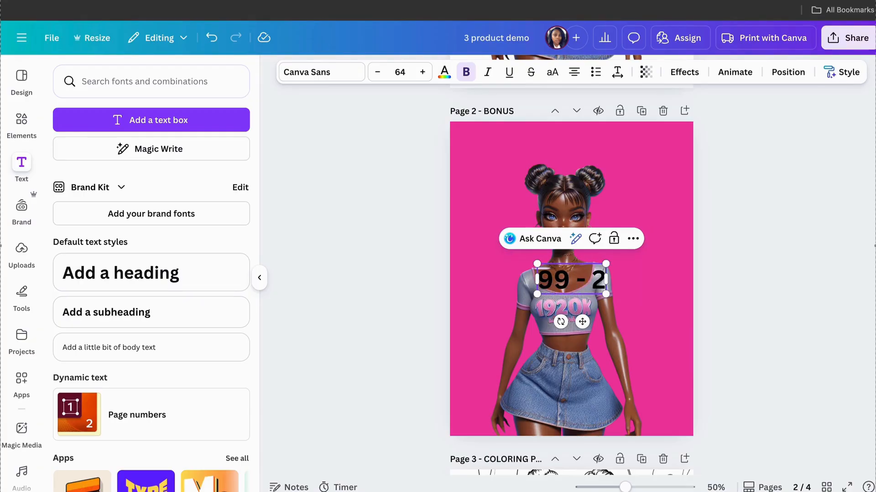
pyautogui.write("000's")
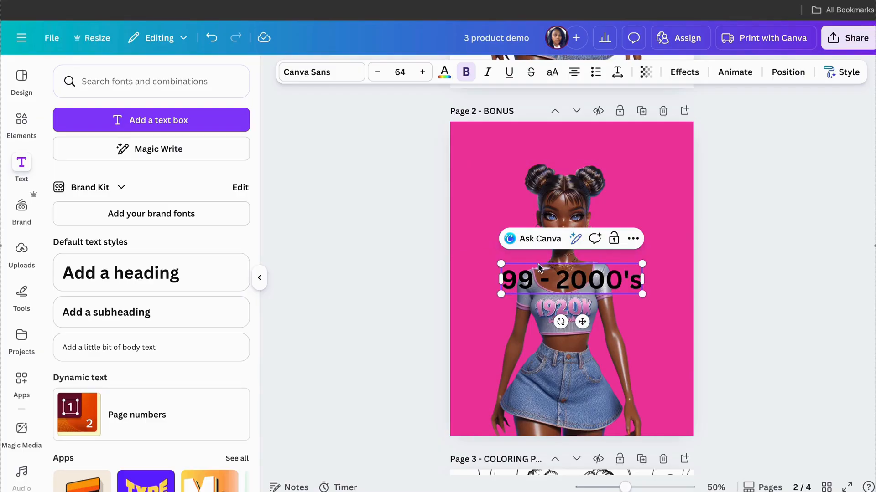
pyautogui.click(535, 279)
pyautogui.write("'s")
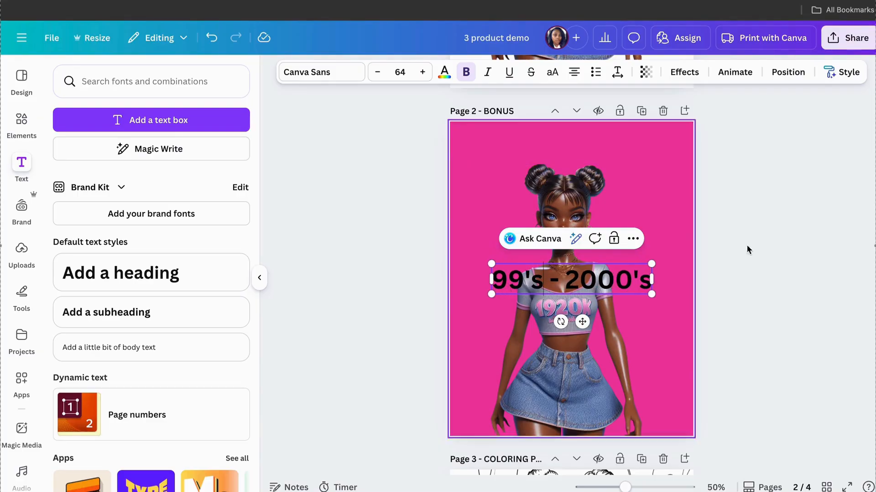
pyautogui.click(747, 248)
# Enlarge the "99's - 2000's" heading to a font size of about 96 and shift it to span the page's width.
pyautogui.click(652, 292)
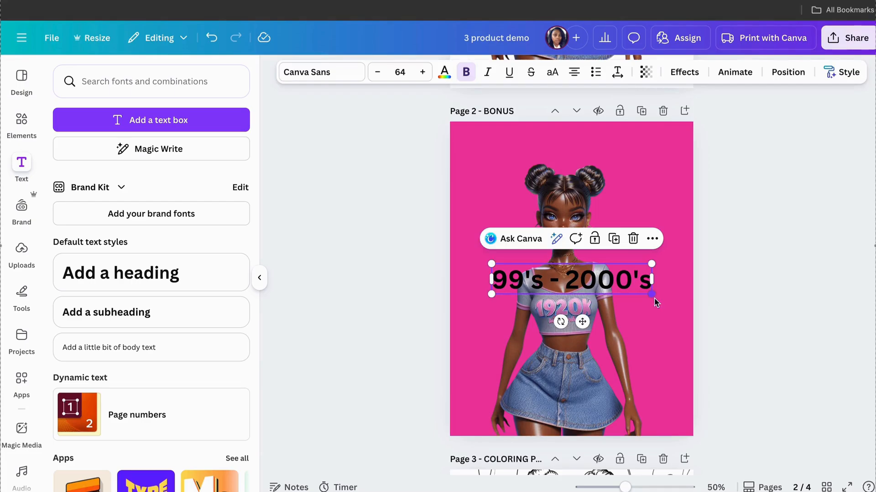
pyautogui.moveTo(653, 296); pyautogui.dragTo(714, 418)
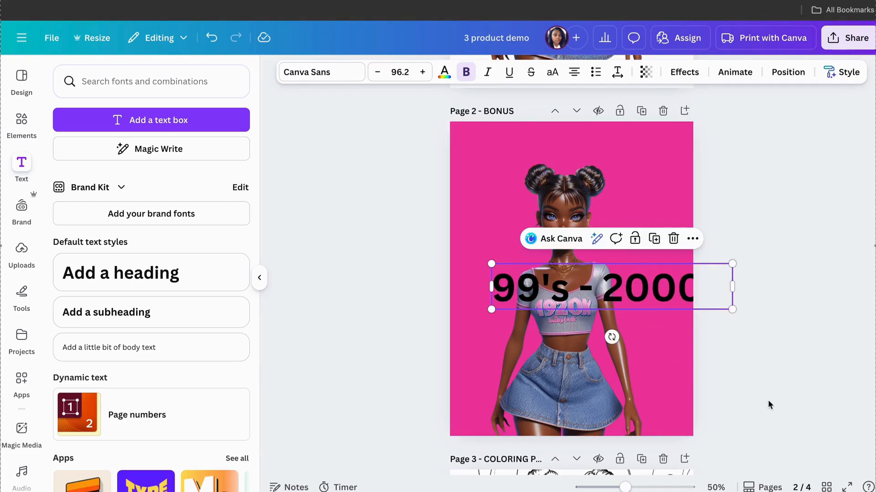
pyautogui.moveTo(667, 297); pyautogui.dragTo(632, 278)
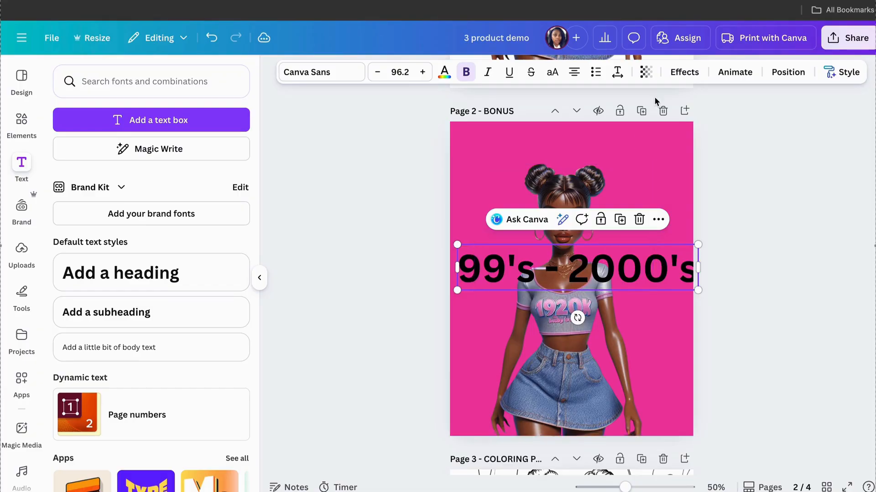
# Color the heading white, try the Shadow and Hollow text effects on it, and apply the Splice effect.
pyautogui.click(443, 72)
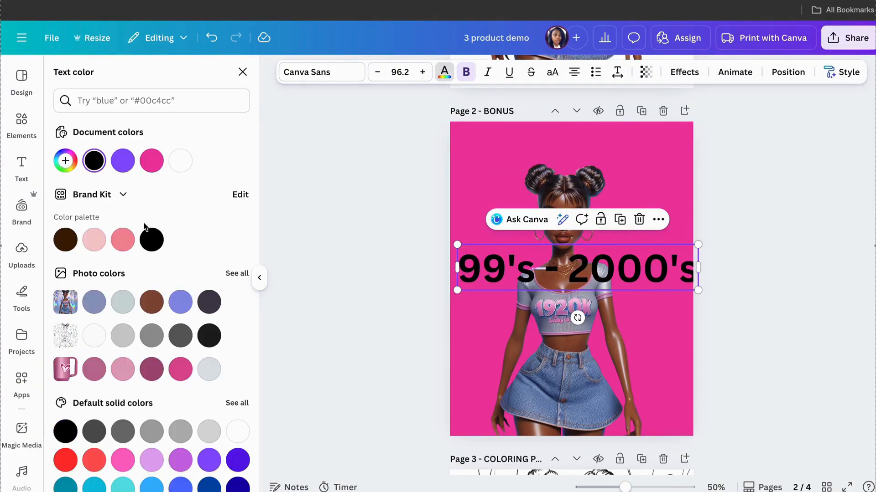
pyautogui.click(181, 160)
pyautogui.click(679, 73)
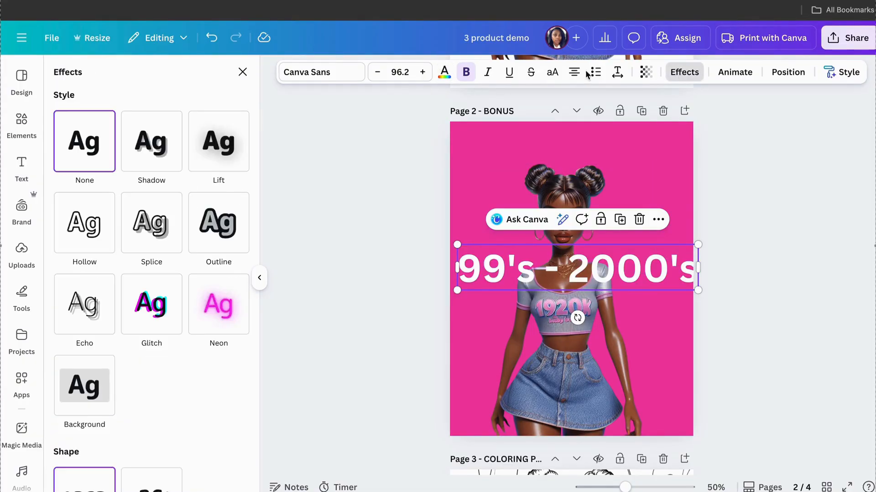
pyautogui.click(157, 155)
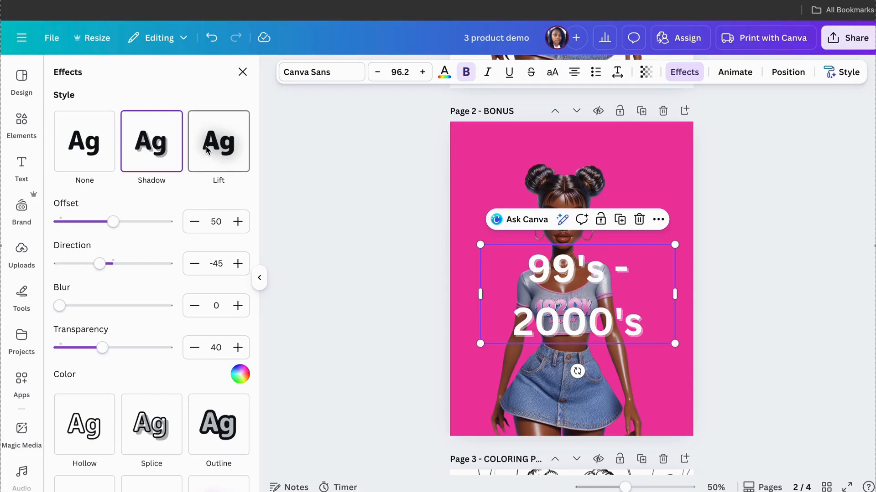
pyautogui.click(88, 437)
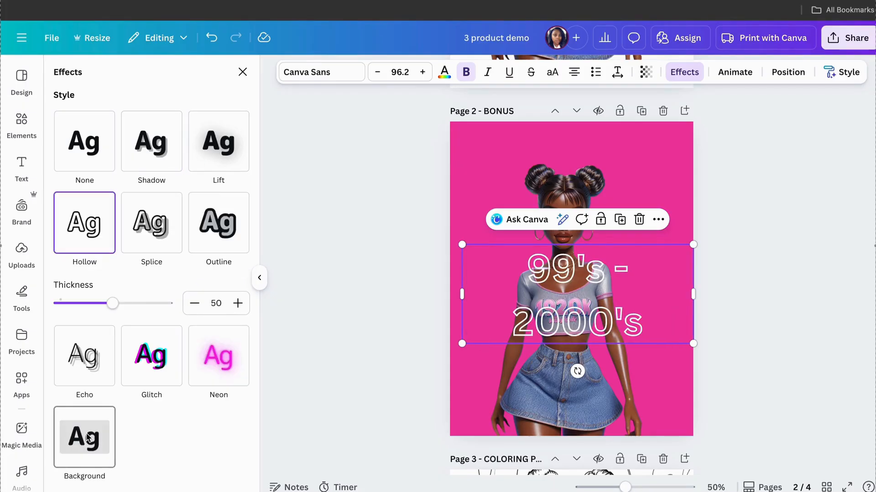
pyautogui.click(147, 222)
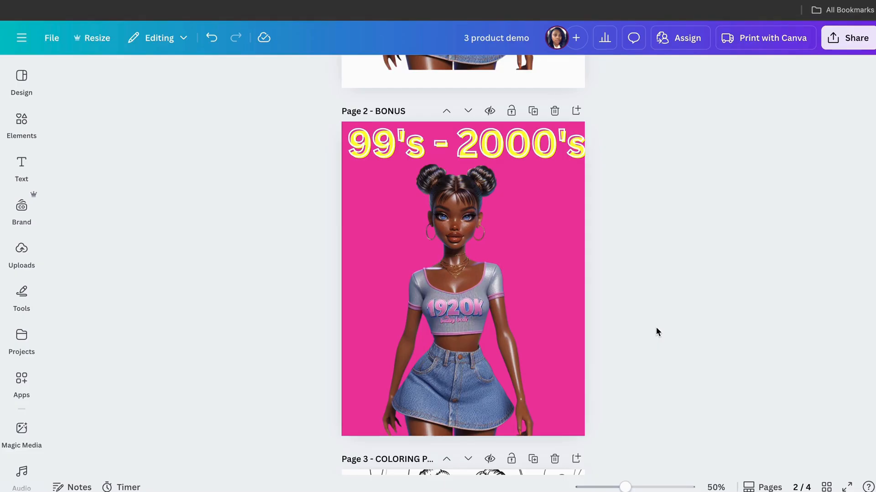
# Center the doll horizontally on the Bonus page and shift the heading slightly so it sits centered above her.
pyautogui.click(479, 344)
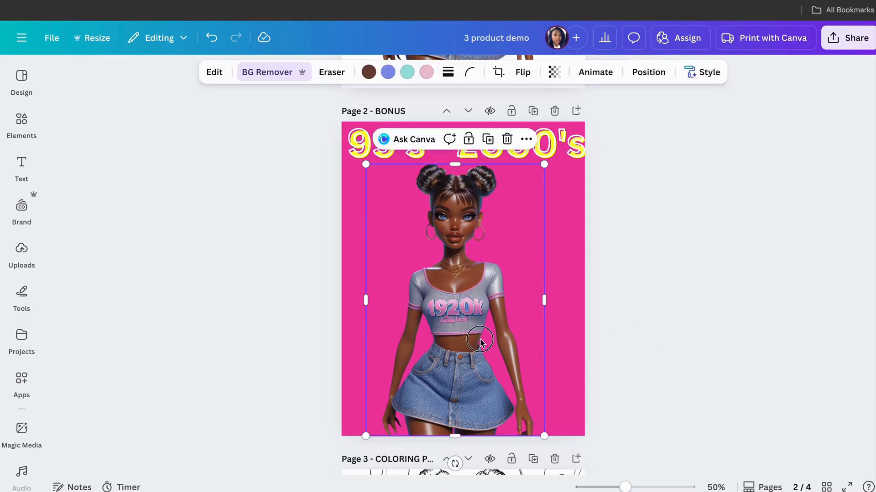
pyautogui.moveTo(480, 345); pyautogui.dragTo(487, 343)
pyautogui.click(595, 334)
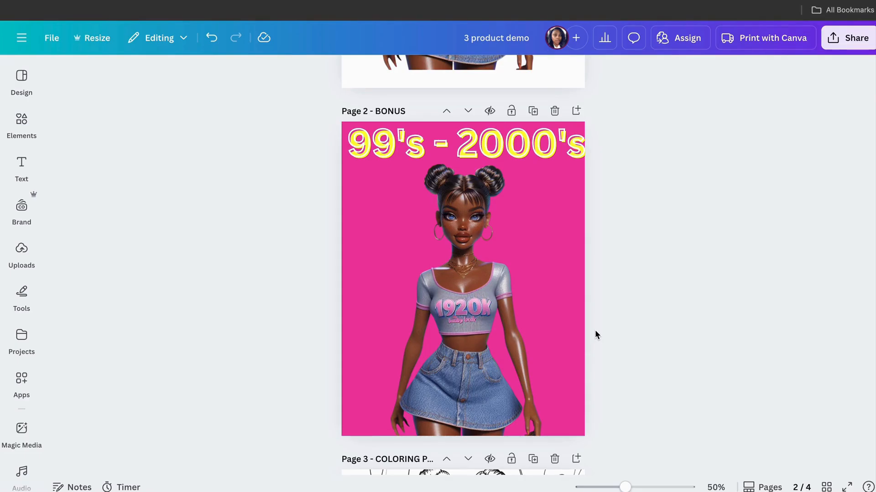
pyautogui.click(558, 153)
pyautogui.moveTo(558, 153); pyautogui.dragTo(555, 153)
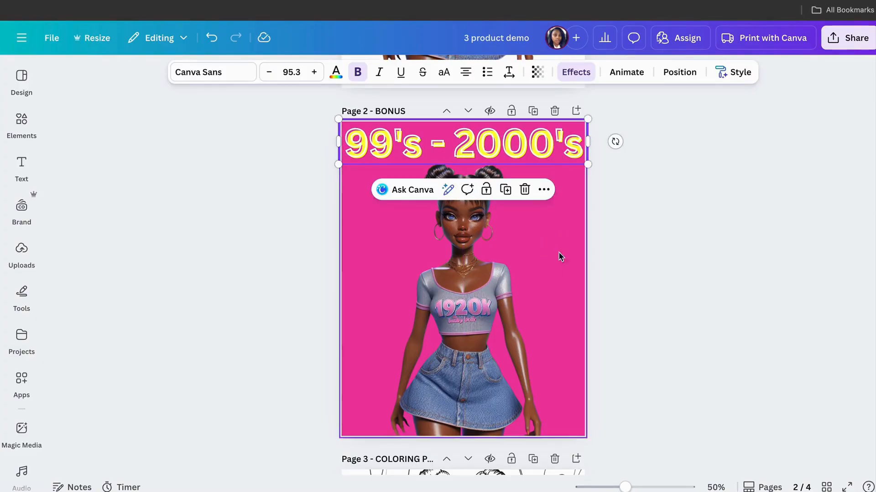
# Clear the previous elements search and search for "journal".
pyautogui.click(562, 301)
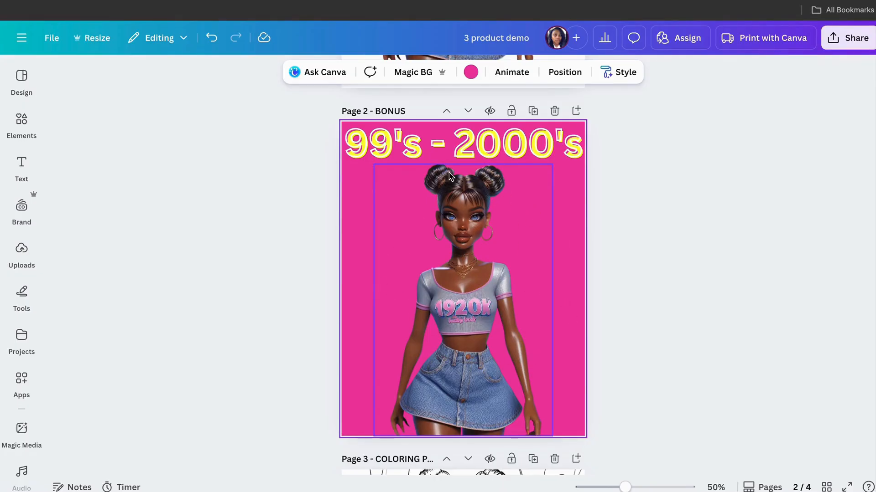
pyautogui.click(24, 129)
pyautogui.click(117, 81)
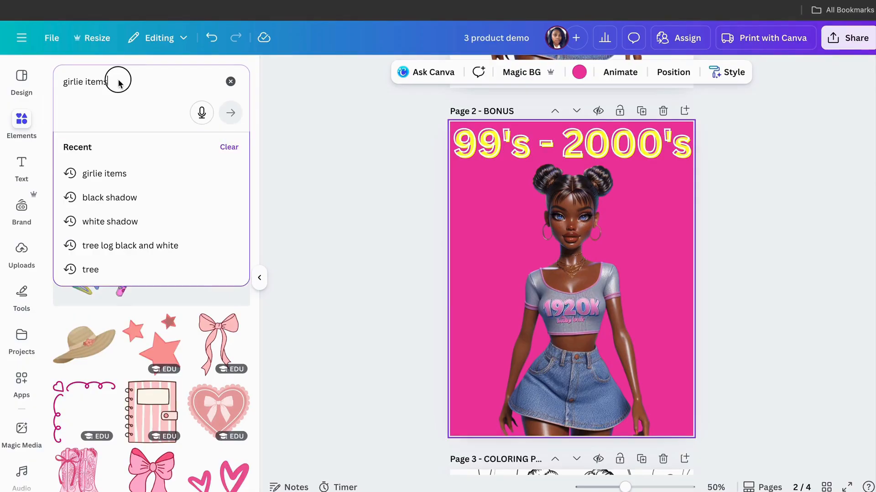
pyautogui.click(228, 78)
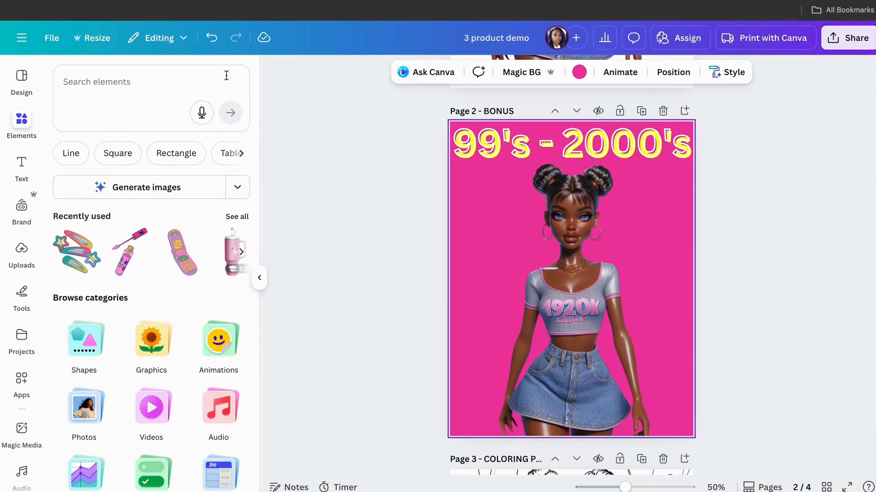
pyautogui.click(186, 85)
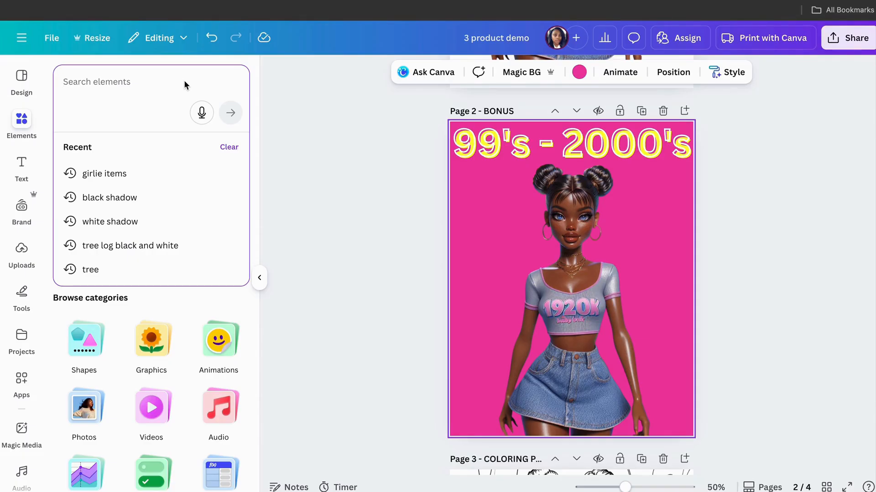
pyautogui.write('journal')
pyautogui.press('Return')
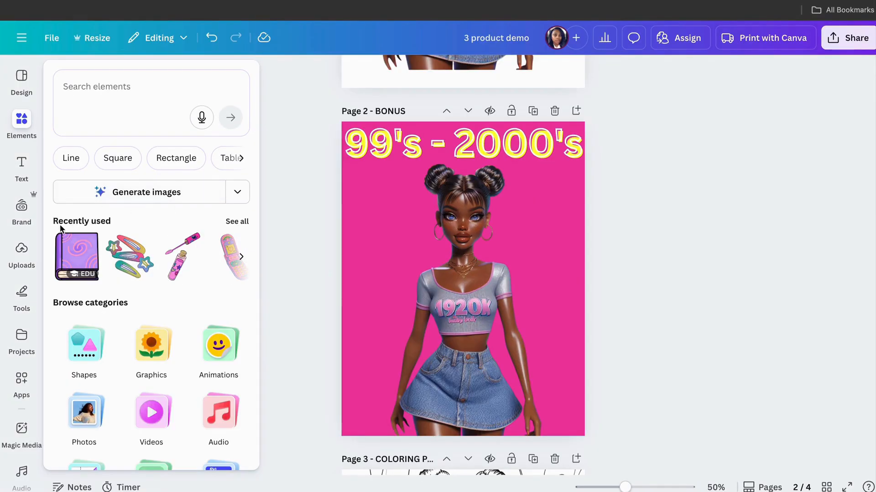
# Add the pink spiral notebook from the recently used elements and enlarge it to cover most of the Bonus page below the heading.
pyautogui.click(237, 221)
pyautogui.scroll(-2, 192, 320)
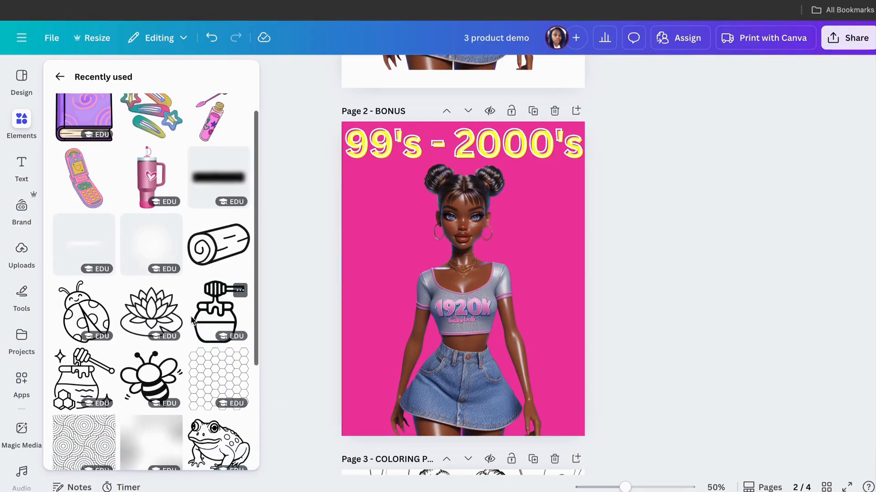
pyautogui.scroll(-5, 192, 320)
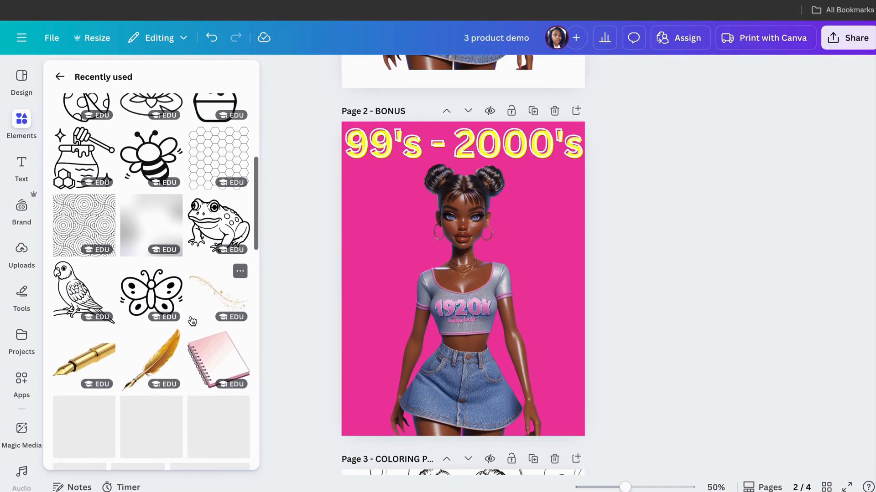
pyautogui.click(210, 351)
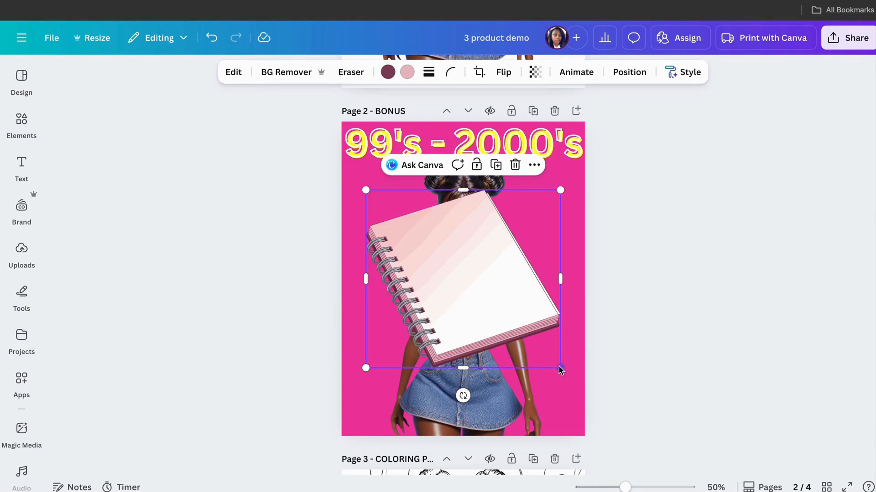
pyautogui.moveTo(560, 370); pyautogui.dragTo(643, 444)
pyautogui.moveTo(484, 354); pyautogui.dragTo(449, 327)
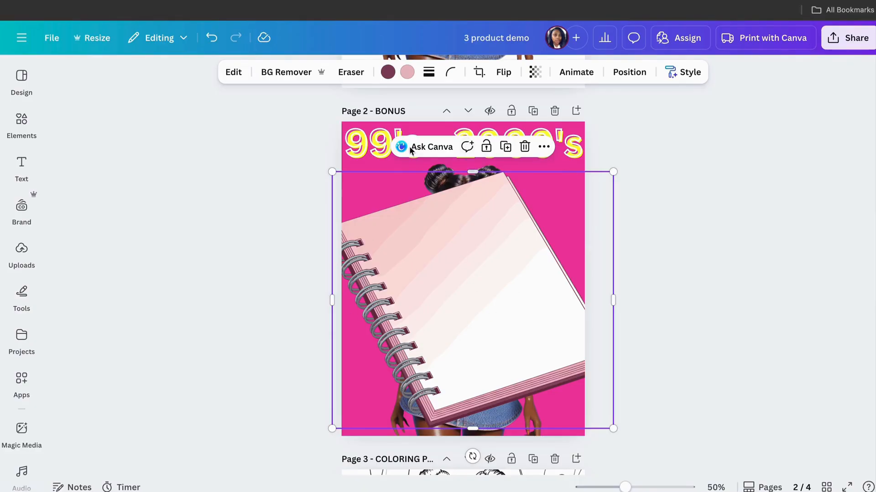
# Recolor the notebook's dark maroon areas with the yellow document color.
pyautogui.click(387, 73)
pyautogui.click(180, 194)
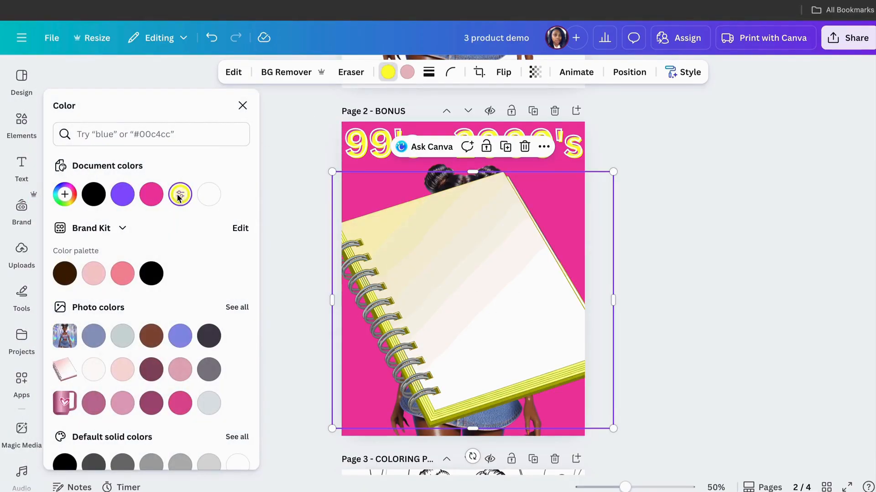
pyautogui.click(544, 147)
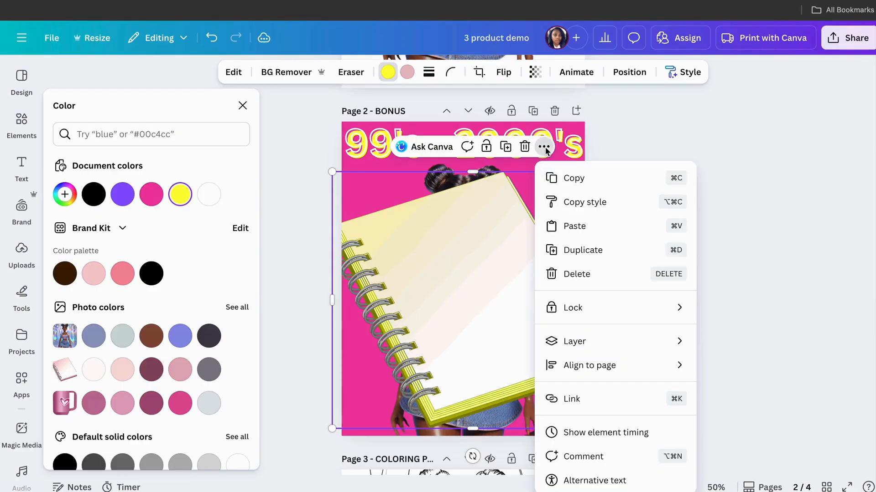
# Try the purple document color on the notebook's light pink areas and undo the change.
pyautogui.click(406, 72)
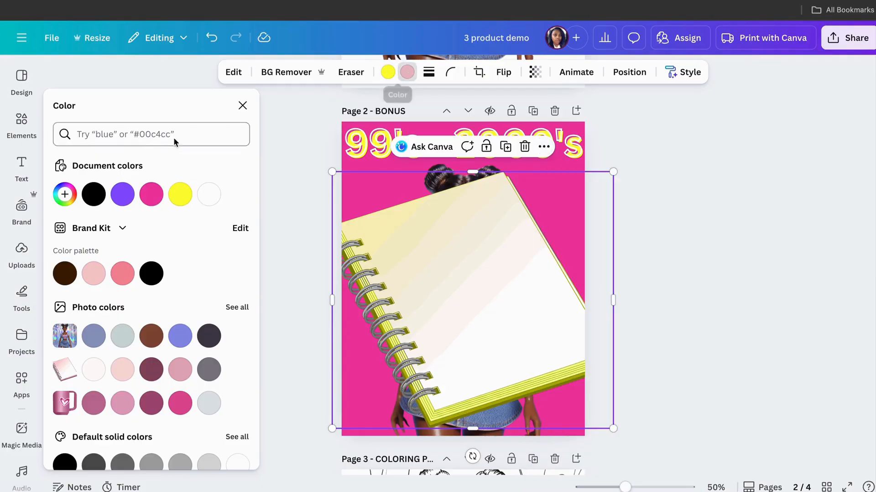
pyautogui.click(117, 200)
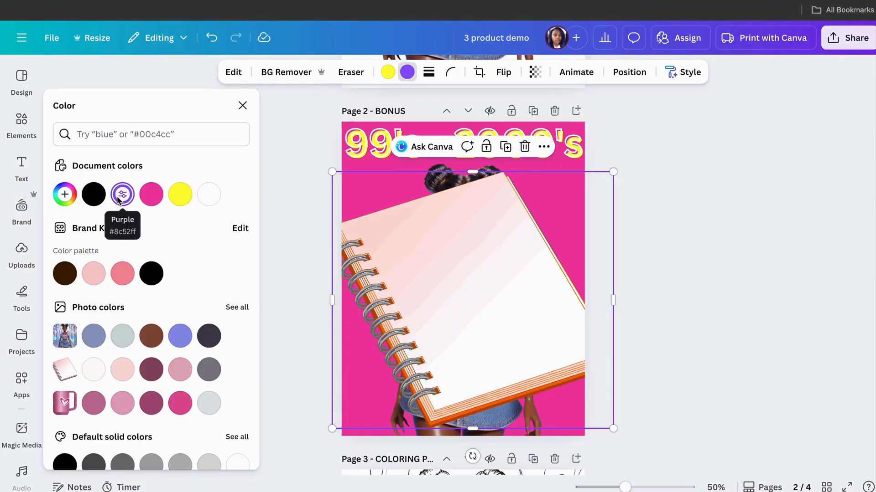
pyautogui.click(211, 38)
# Send the notebook backward one layer so it sits behind the doll.
pyautogui.click(544, 147)
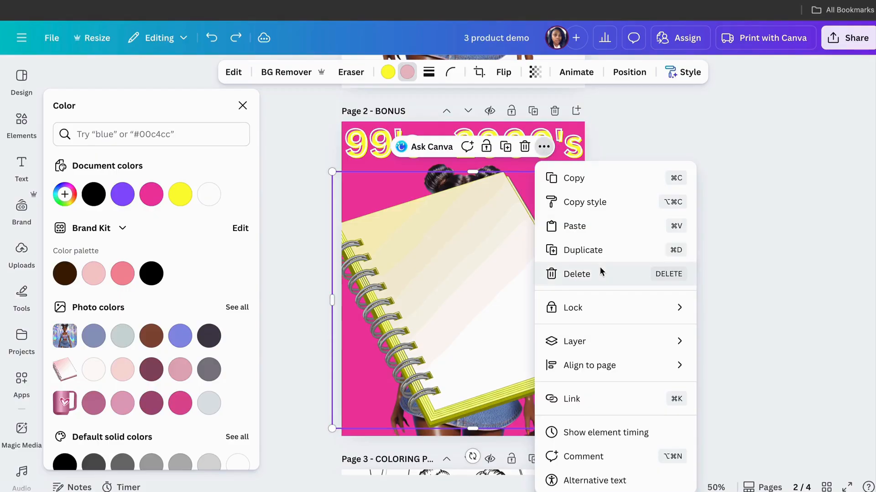
pyautogui.moveTo(582, 341)
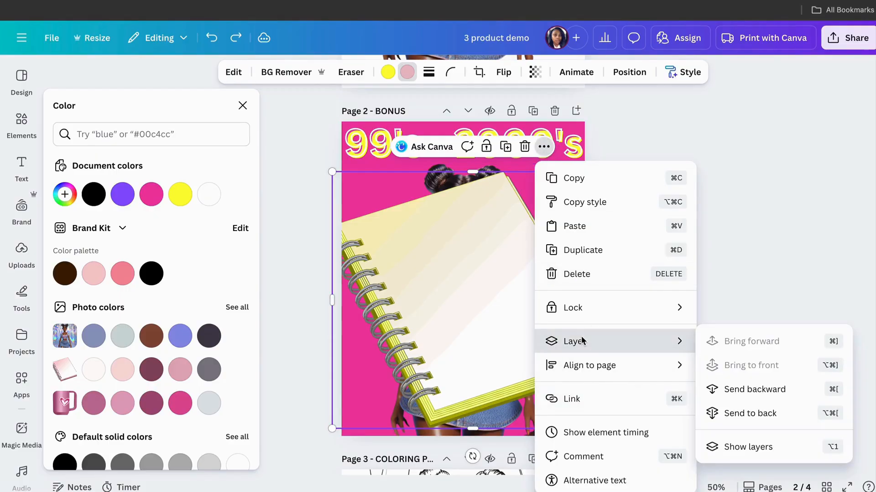
pyautogui.click(745, 389)
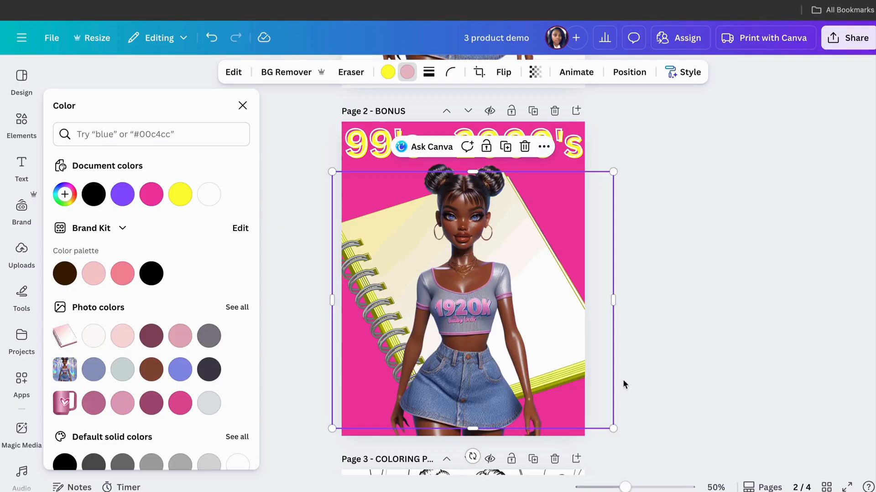
pyautogui.click(742, 349)
pyautogui.click(742, 349)
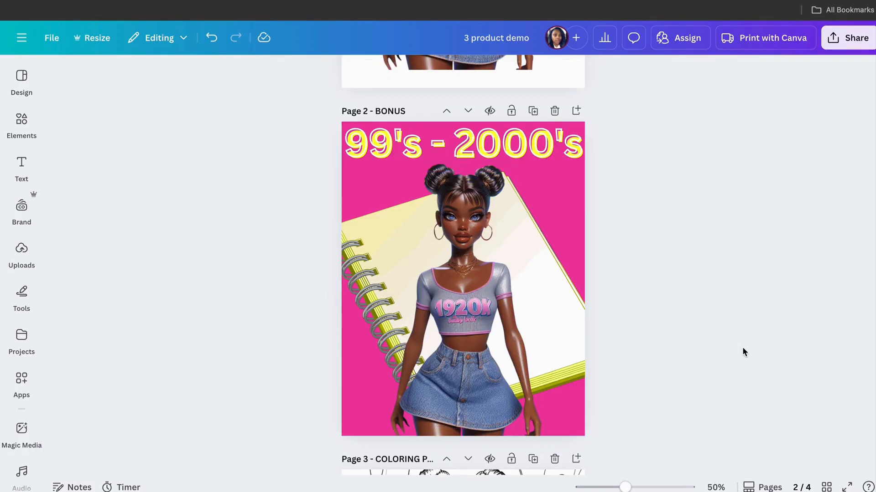
# Add the gold glitter swirl from the recently used elements to the Bonus page.
pyautogui.click(21, 167)
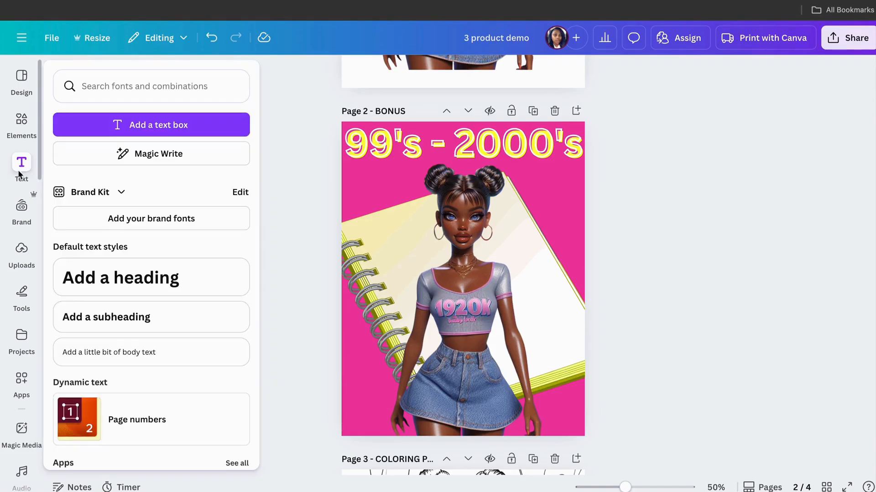
pyautogui.click(21, 122)
pyautogui.scroll(-3, 133, 350)
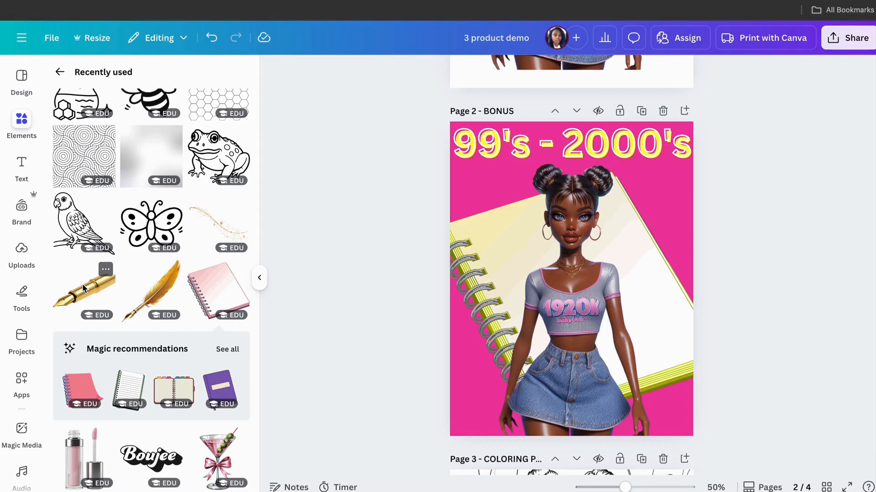
pyautogui.click(212, 217)
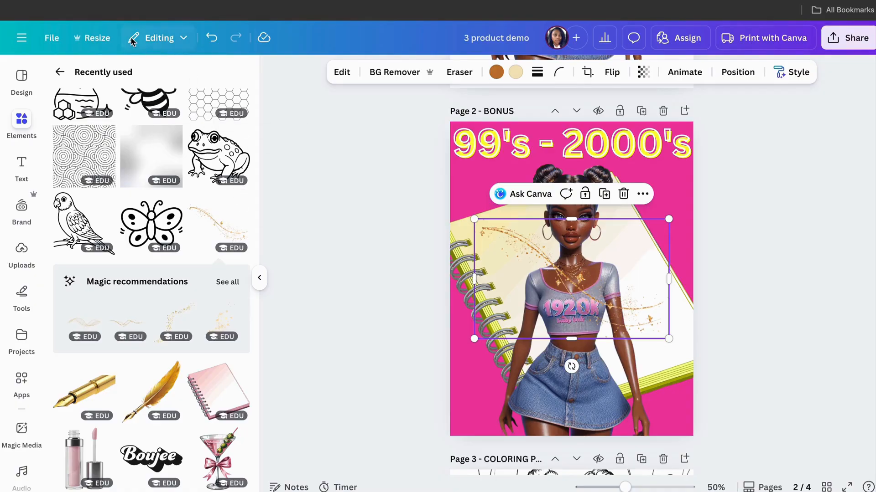
# Search the elements library for "gold pen".
pyautogui.click(58, 72)
pyautogui.click(111, 81)
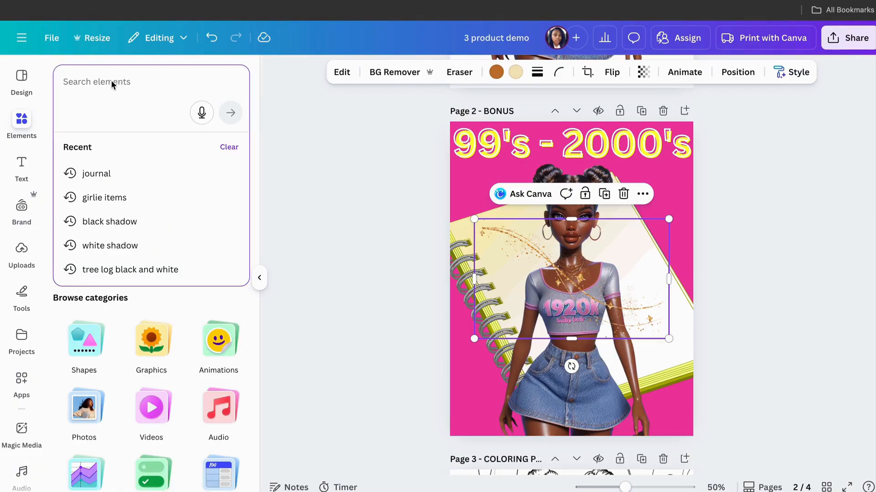
pyautogui.write('gold plen')
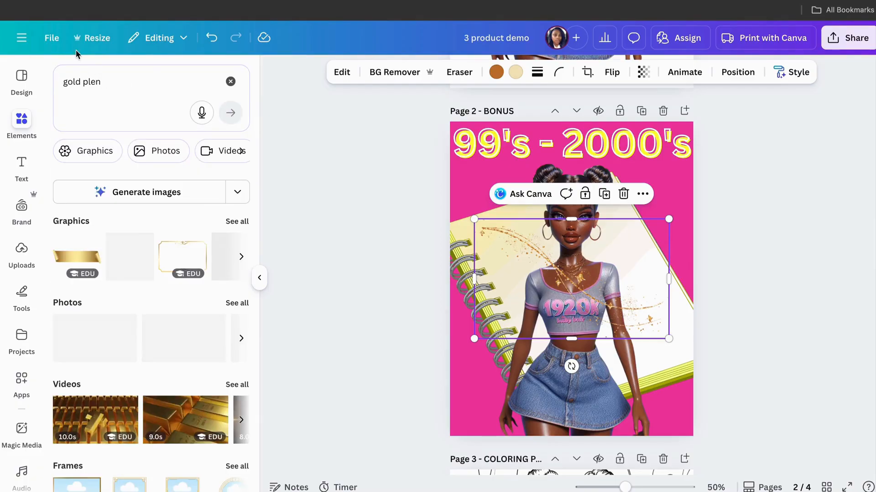
pyautogui.click(86, 81)
pyautogui.press('Delete')
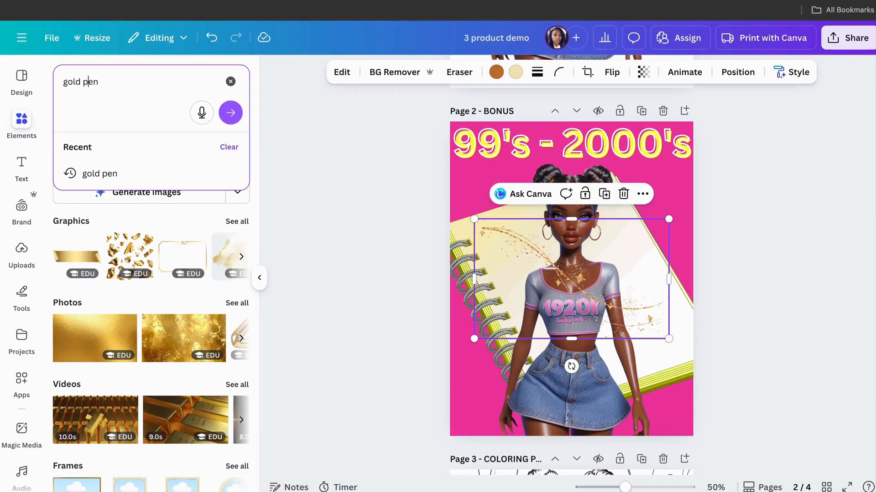
pyautogui.click(121, 175)
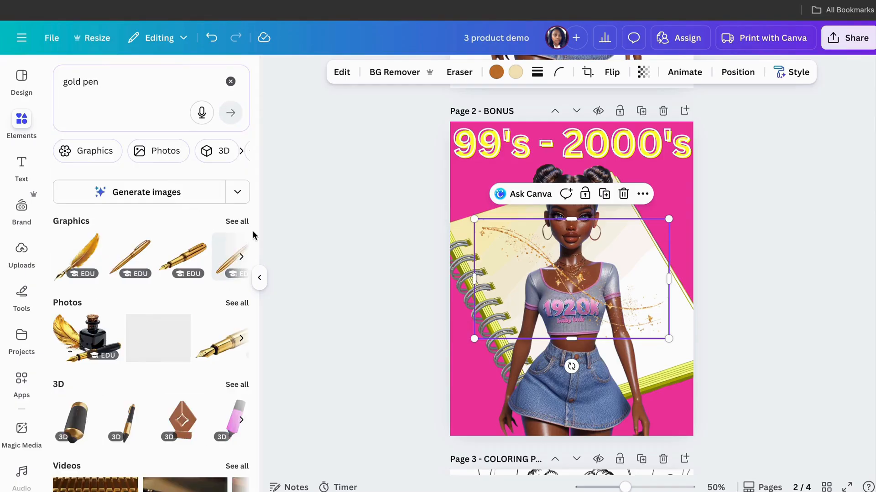
# Browse all gold pen graphics and add the slim all-gold fountain pen with a cap clip to the Bonus page.
pyautogui.click(235, 221)
pyautogui.scroll(-2, 201, 275)
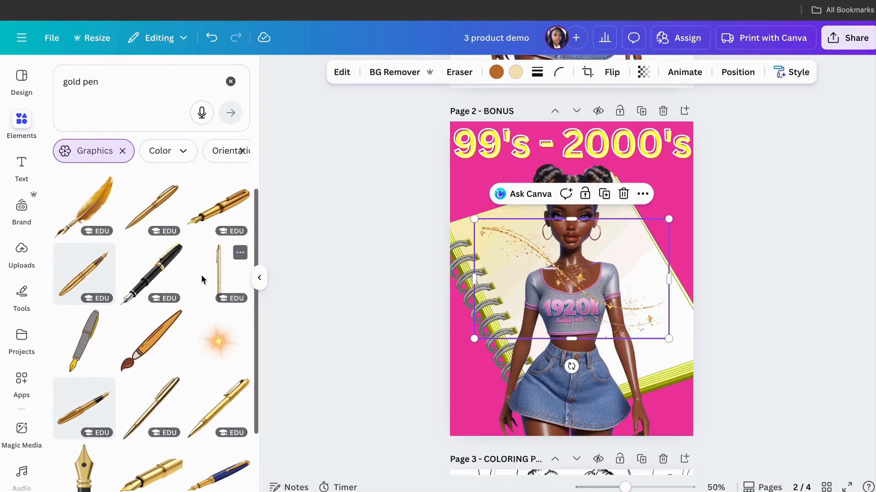
pyautogui.scroll(-2, 201, 275)
pyautogui.scroll(-10, 201, 275)
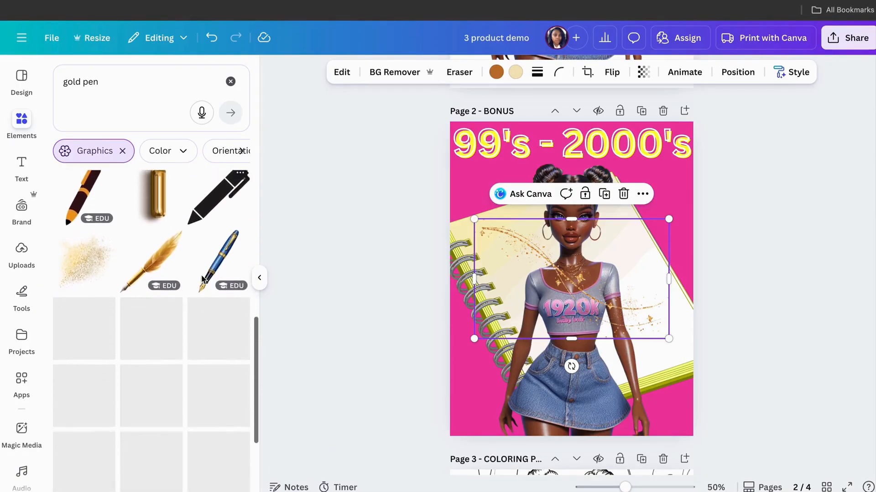
pyautogui.scroll(-3, 201, 275)
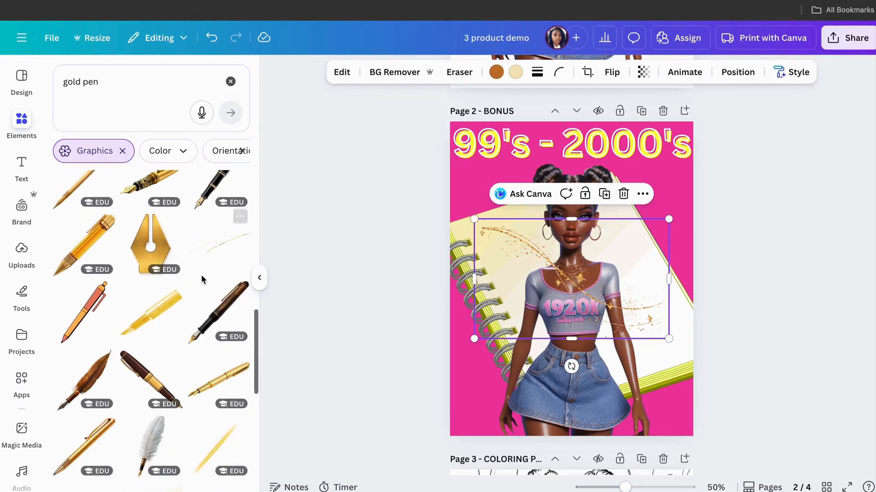
pyautogui.scroll(1, 203, 280)
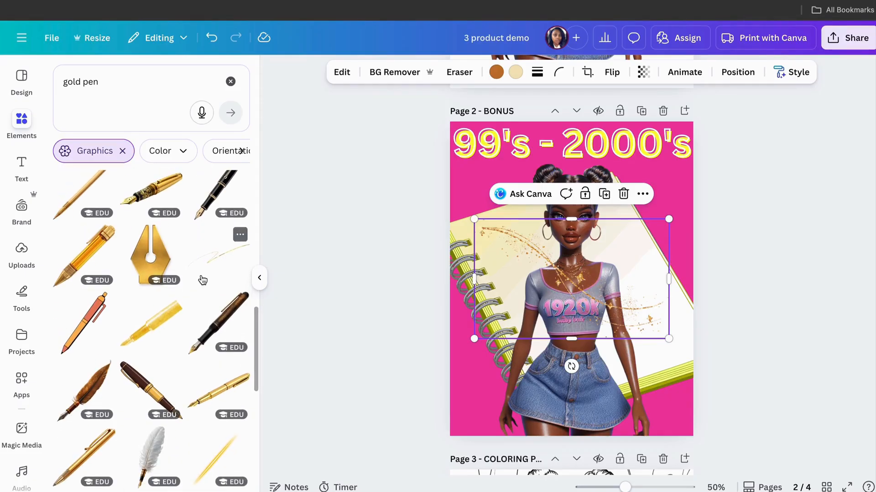
pyautogui.scroll(2, 203, 280)
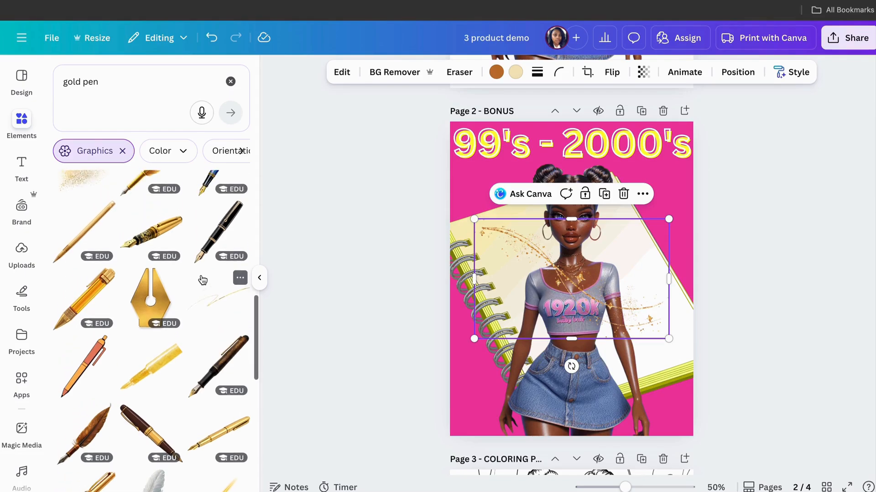
pyautogui.click(223, 434)
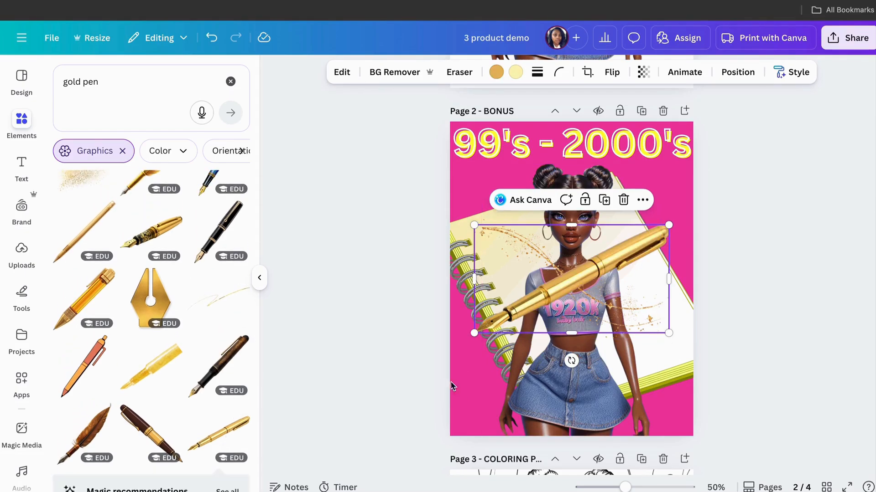
# Rotate the gold pen more upright over the notebook's right half and shift the doll toward the page's left side.
pyautogui.moveTo(571, 365); pyautogui.dragTo(629, 359)
pyautogui.moveTo(553, 322); pyautogui.dragTo(620, 319)
pyautogui.moveTo(537, 418); pyautogui.dragTo(493, 412)
pyautogui.moveTo(664, 275); pyautogui.dragTo(659, 261)
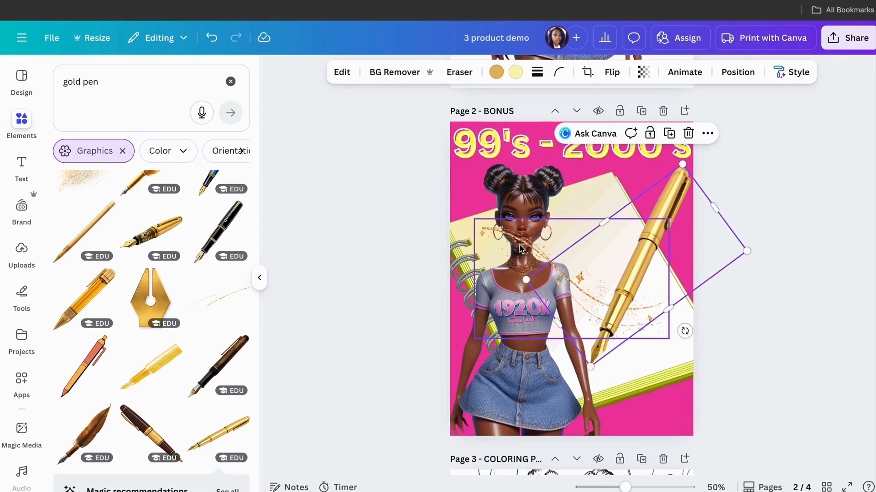
# Flip the gold glitter swirl horizontally, move it to the pen's nib and shrink it to roughly half its size.
pyautogui.moveTo(552, 263); pyautogui.dragTo(545, 347)
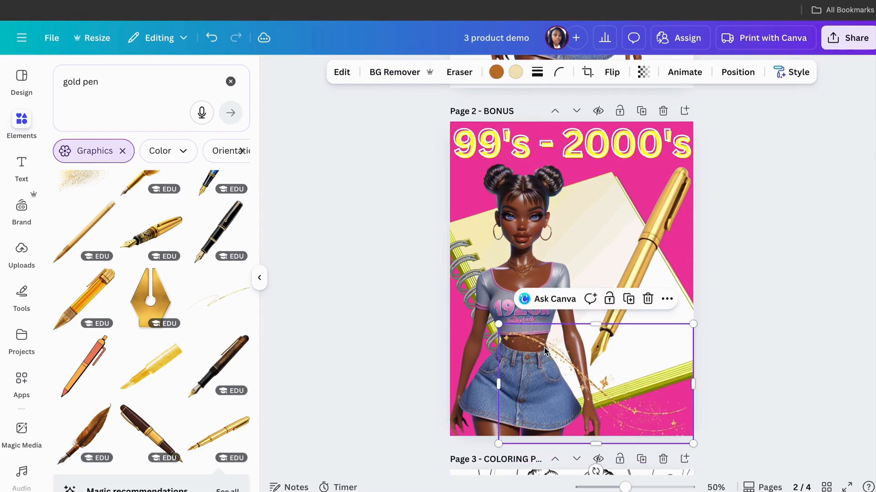
pyautogui.click(259, 278)
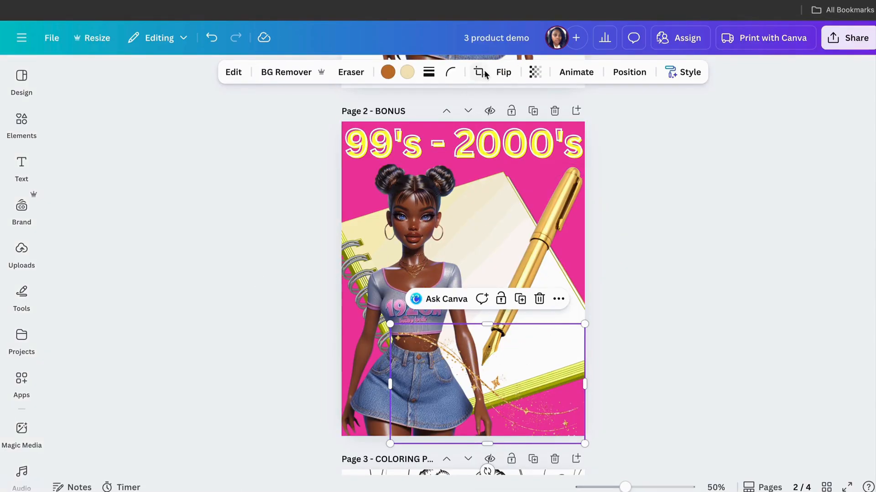
pyautogui.click(503, 72)
pyautogui.click(506, 105)
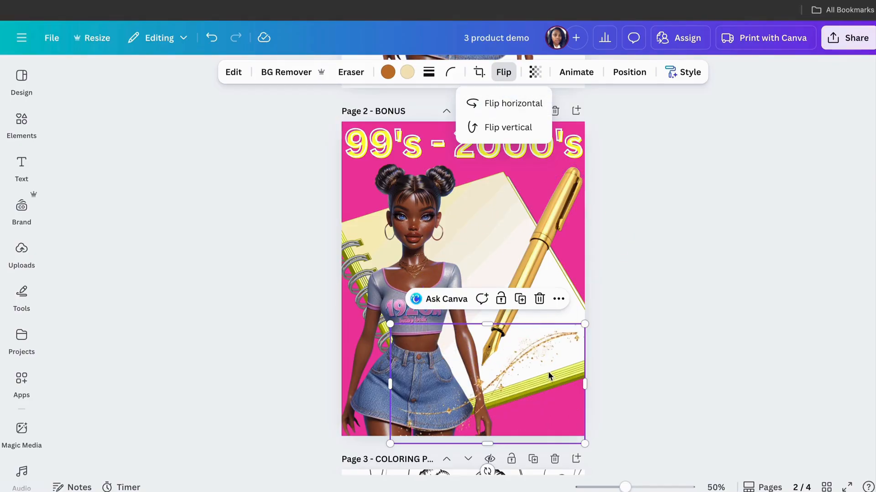
pyautogui.moveTo(549, 370); pyautogui.dragTo(449, 395)
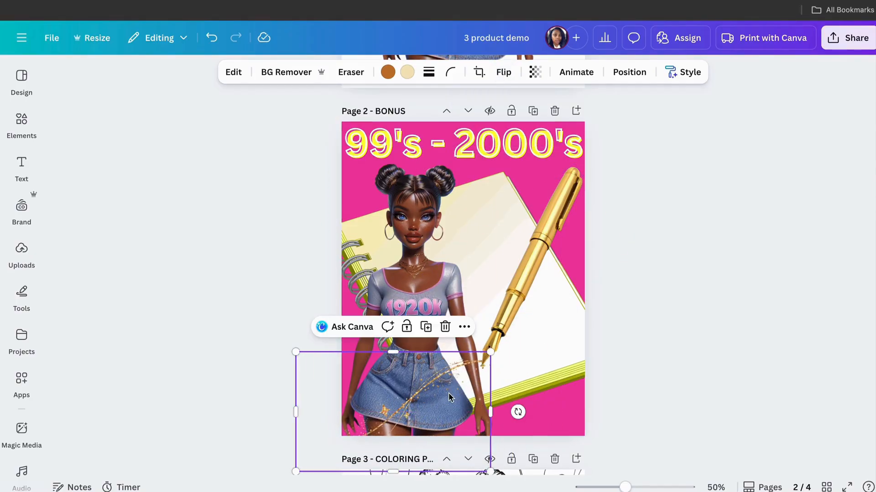
pyautogui.moveTo(296, 472); pyautogui.dragTo(384, 418)
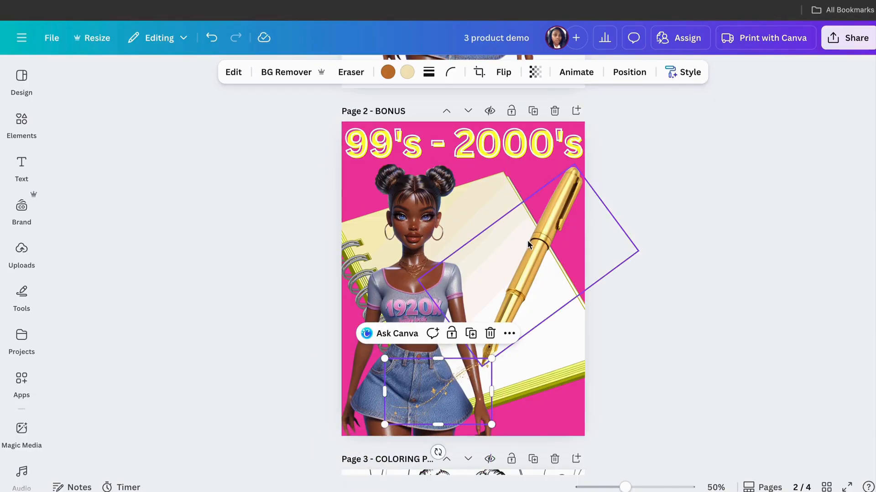
# Shift the pen toward the page's upper right, then move and tilt the glitter swirl so it trails from the nib.
pyautogui.moveTo(528, 240); pyautogui.dragTo(557, 225)
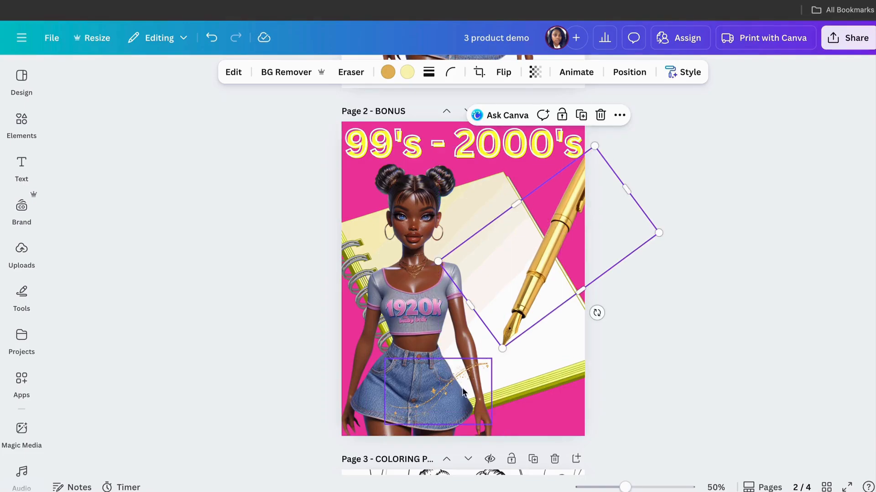
pyautogui.moveTo(439, 395); pyautogui.dragTo(452, 388)
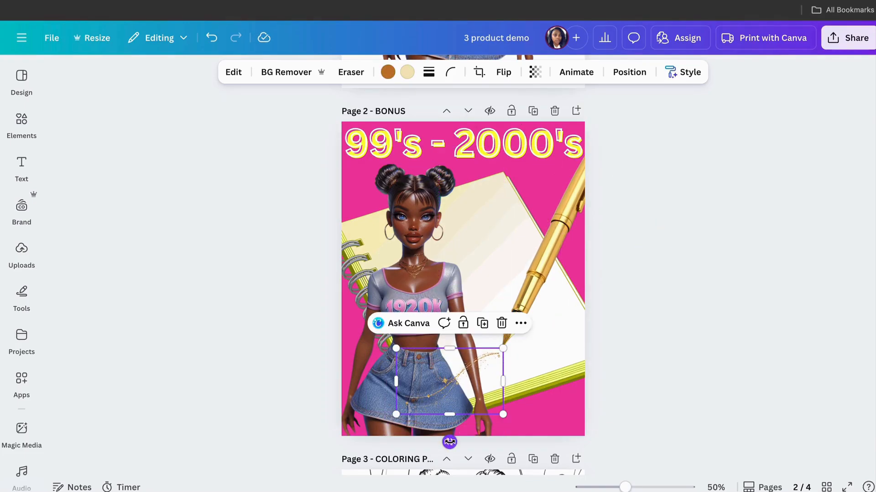
pyautogui.moveTo(450, 442); pyautogui.dragTo(469, 439)
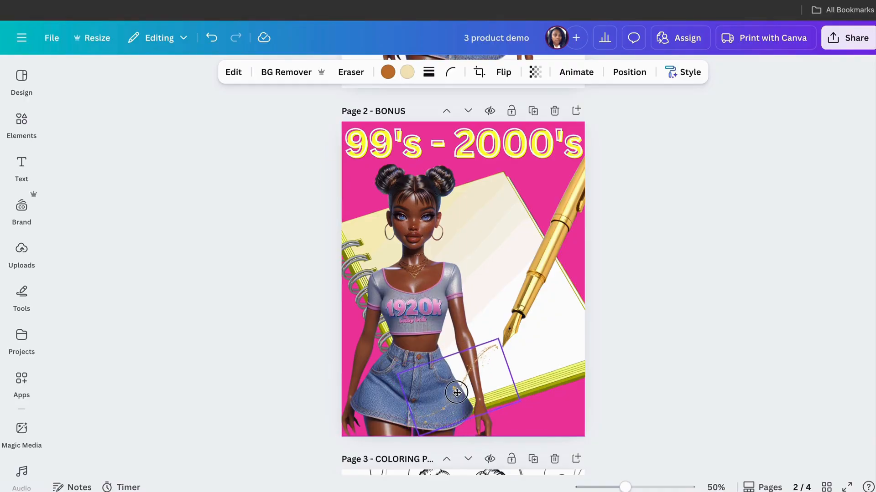
# Move the doll further left, shrink the glitter swirl onto the notebook page and nudge it and the pen until they meet.
pyautogui.moveTo(386, 359); pyautogui.dragTo(362, 365)
pyautogui.click(434, 414)
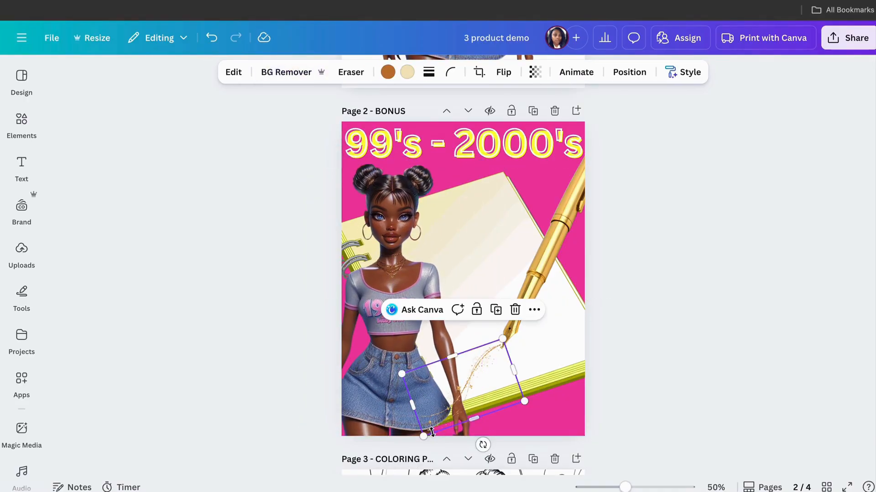
pyautogui.moveTo(424, 436); pyautogui.dragTo(456, 405)
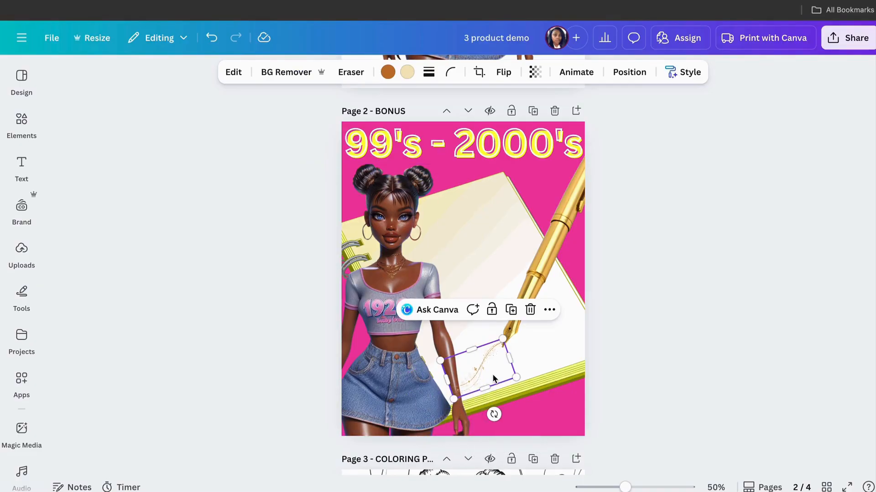
pyautogui.moveTo(499, 381); pyautogui.dragTo(497, 380)
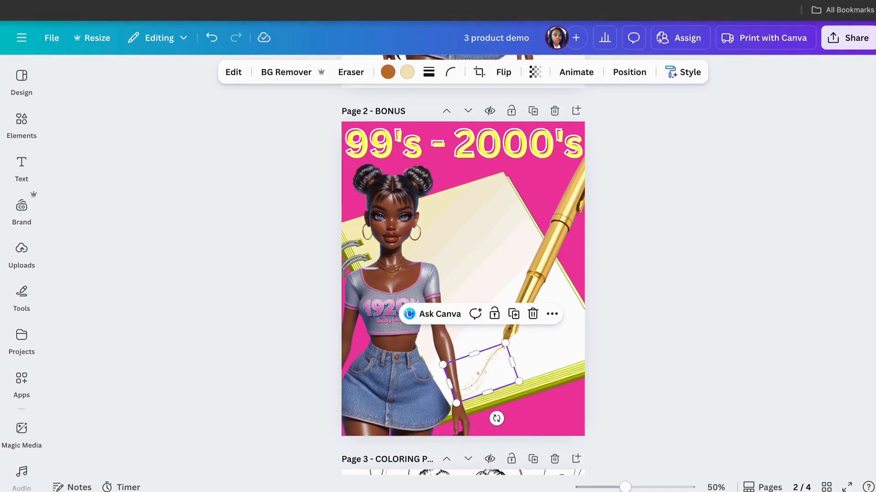
pyautogui.moveTo(533, 289); pyautogui.dragTo(537, 284)
# Add a heading reading "#WRITEITOUT" to the Bonus page.
pyautogui.click(21, 165)
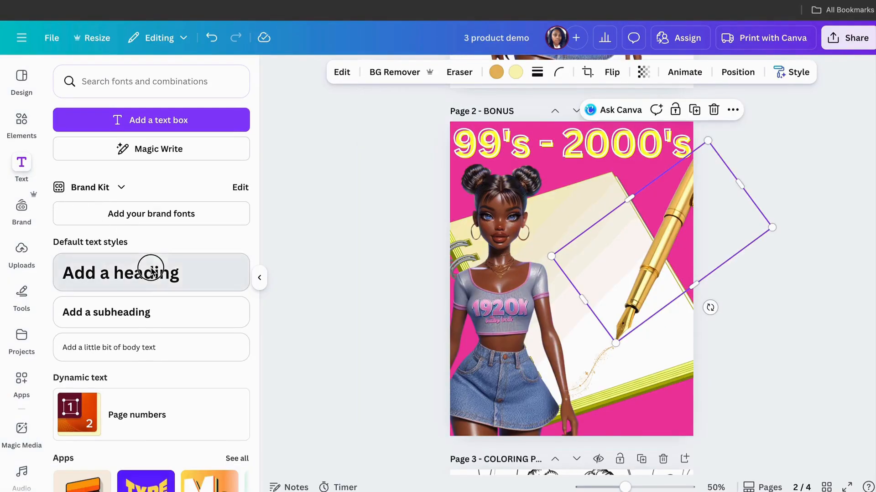
pyautogui.click(152, 272)
pyautogui.write('#write')
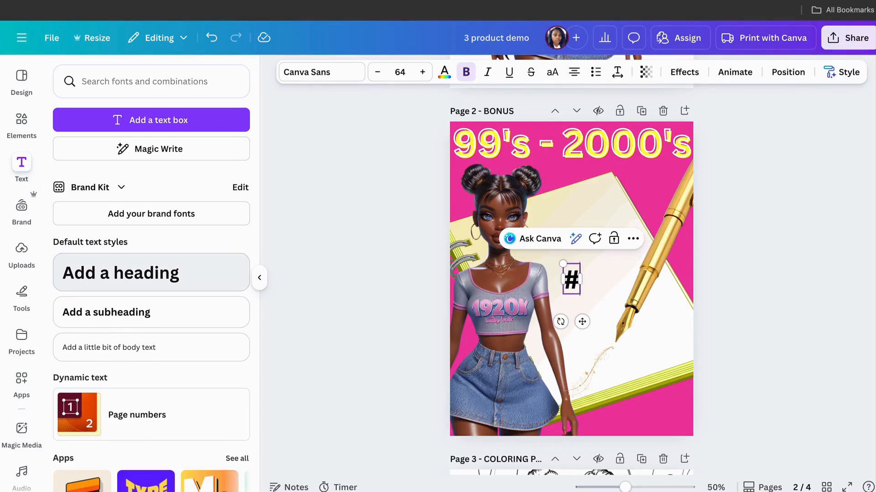
pyautogui.press('BackSpace')
pyautogui.press('BackSpace')
pyautogui.press('BackSpace')
pyautogui.press('BackSpace')
pyautogui.press('BackSpace')
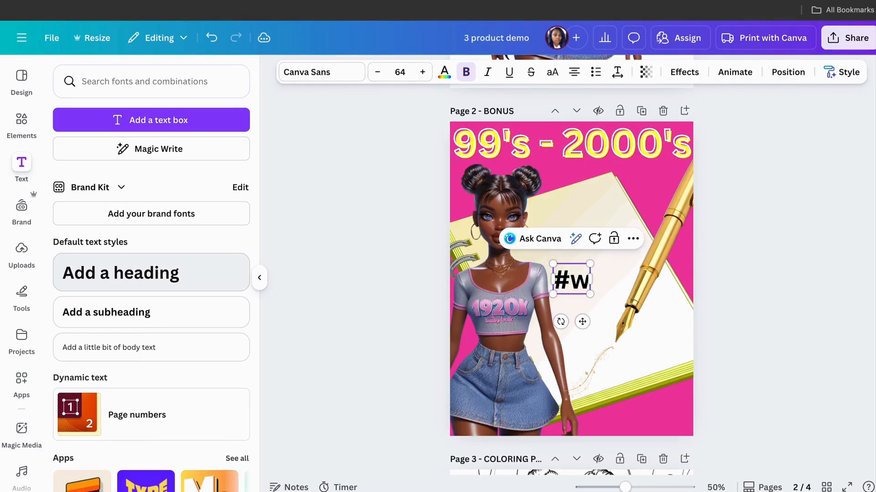
pyautogui.write('WRITE IT')
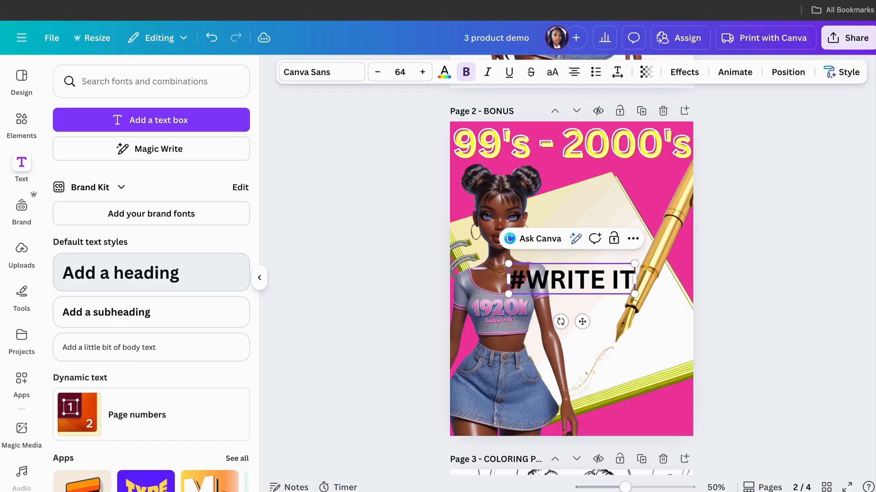
pyautogui.press('BackSpace')
pyautogui.press('BackSpace')
pyautogui.press('BackSpace')
pyautogui.write('ITOUT')
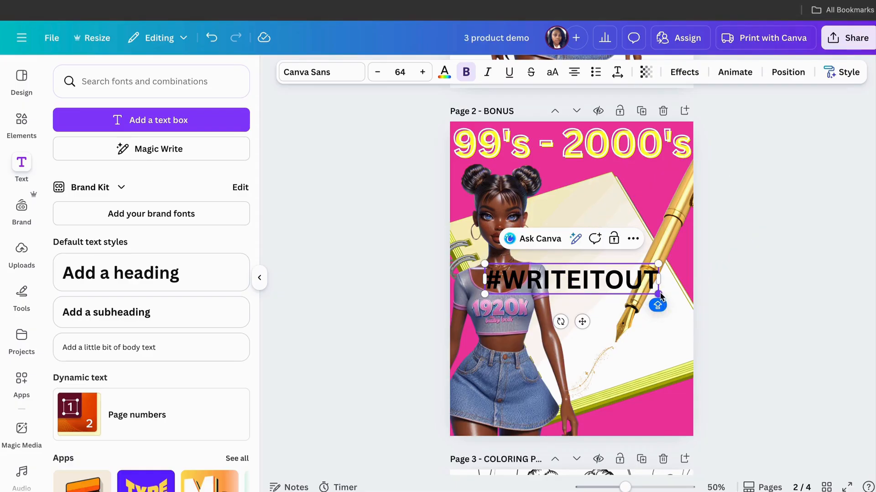
# Shrink the #WRITEITOUT text to font size 38.6.
pyautogui.moveTo(659, 297); pyautogui.dragTo(589, 282)
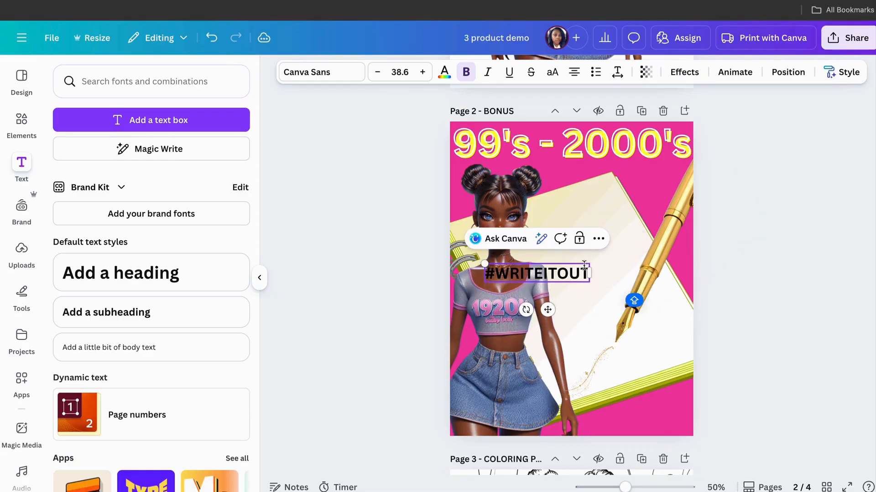
pyautogui.click(611, 224)
pyautogui.click(712, 296)
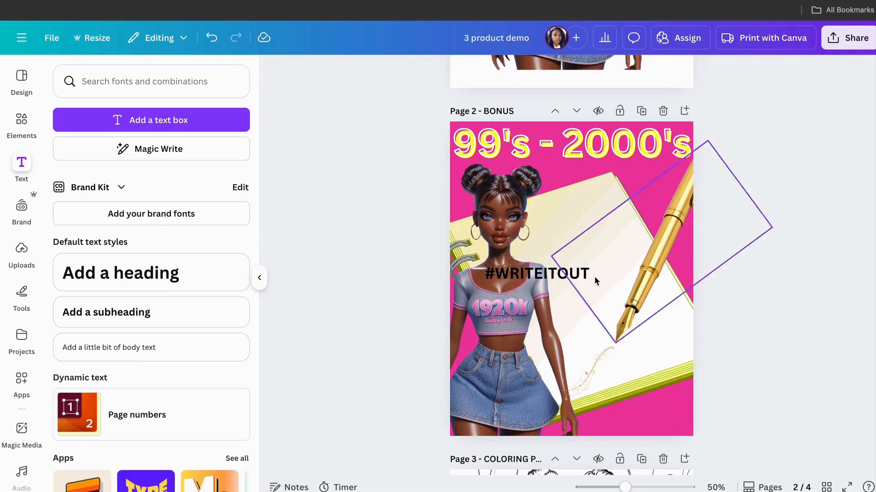
# Move the #WRITEITOUT text onto the upper part of the notebook page and tilt it slightly clockwise.
pyautogui.click(567, 274)
pyautogui.moveTo(568, 276); pyautogui.dragTo(617, 227)
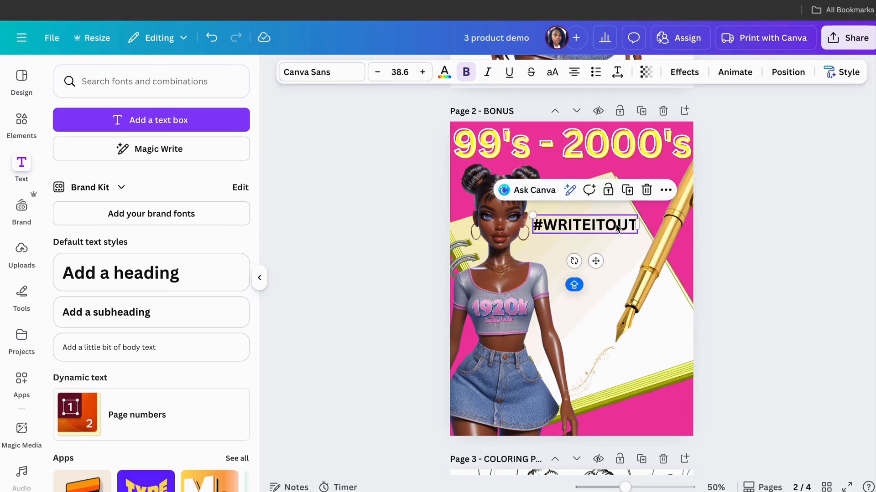
pyautogui.moveTo(573, 261)
pyautogui.mouseDown()
pyautogui.moveTo(588, 258)
pyautogui.moveTo(572, 262)
pyautogui.mouseUp()
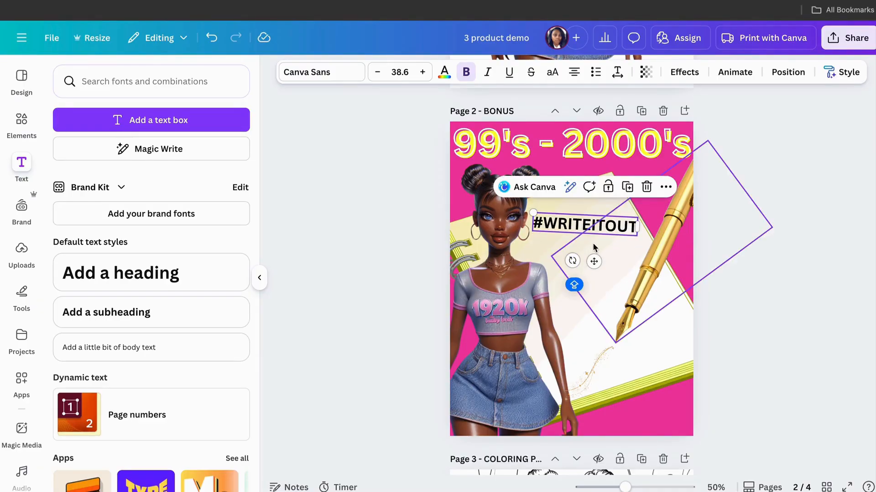
pyautogui.moveTo(591, 226); pyautogui.dragTo(595, 226)
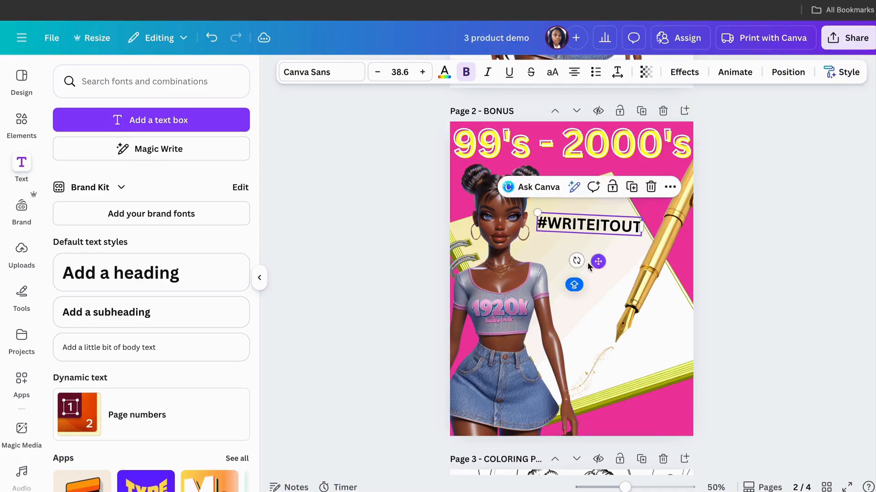
# Rotate the #WRITEITOUT text to a steep upward slant, resize it to font size 63.8 and position it on the notebook page beside the doll.
pyautogui.moveTo(576, 261); pyautogui.dragTo(694, 286)
pyautogui.moveTo(559, 268); pyautogui.dragTo(438, 331)
pyautogui.moveTo(575, 251)
pyautogui.mouseDown()
pyautogui.moveTo(603, 266)
pyautogui.moveTo(585, 259)
pyautogui.mouseUp()
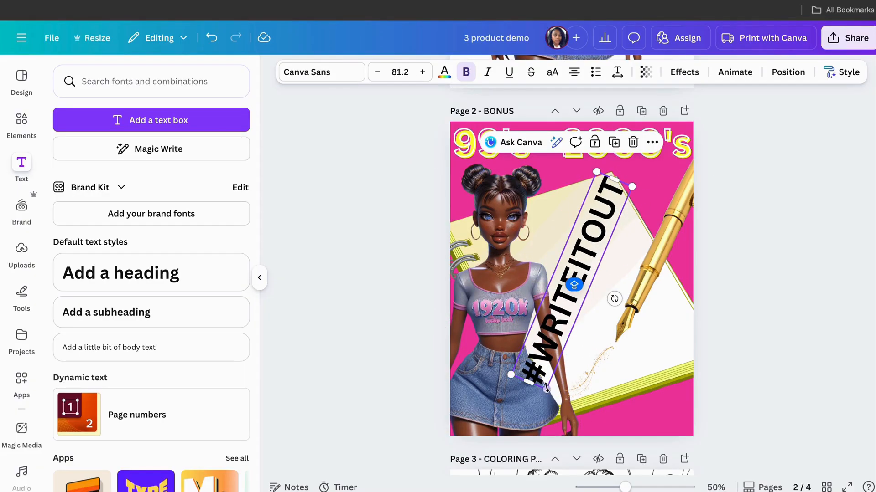
pyautogui.moveTo(546, 388); pyautogui.dragTo(558, 343)
pyautogui.moveTo(549, 308)
pyautogui.mouseDown()
pyautogui.moveTo(564, 315)
pyautogui.moveTo(556, 314)
pyautogui.mouseUp()
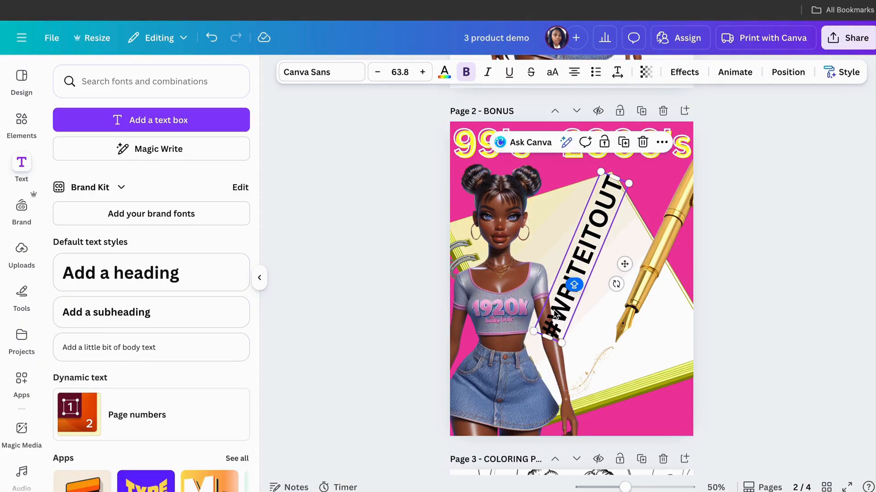
# Color the #WRITEITOUT text white and give it a black outline effect with thickness 158.
pyautogui.click(444, 73)
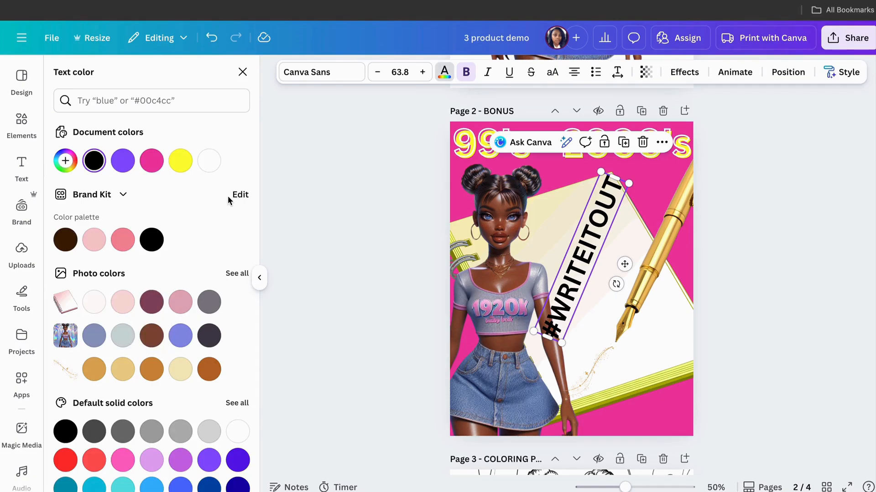
pyautogui.click(209, 164)
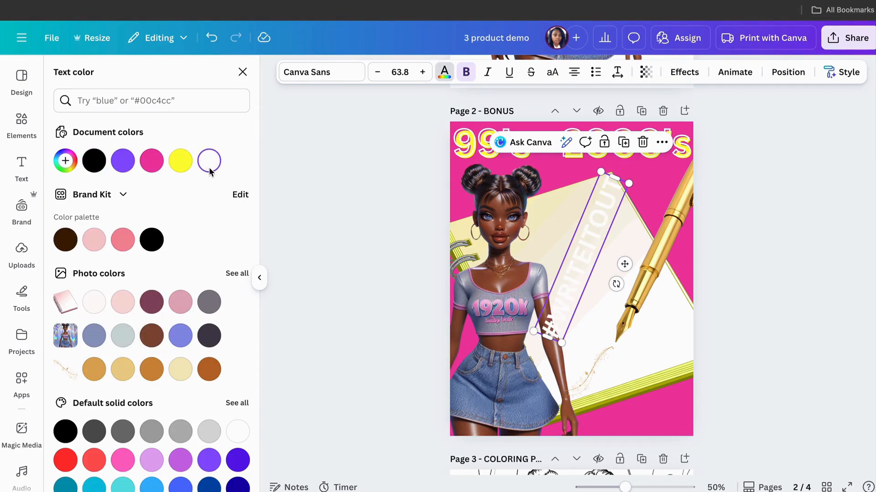
pyautogui.click(684, 73)
pyautogui.click(212, 201)
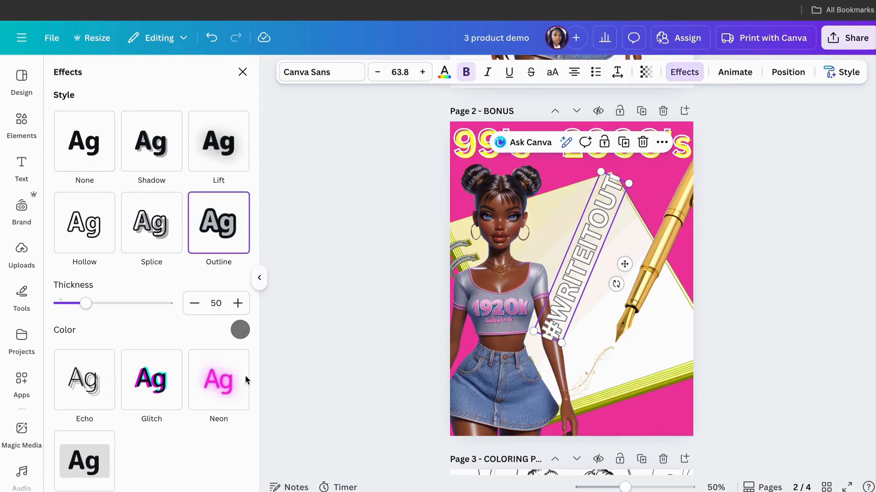
pyautogui.click(238, 332)
pyautogui.click(107, 168)
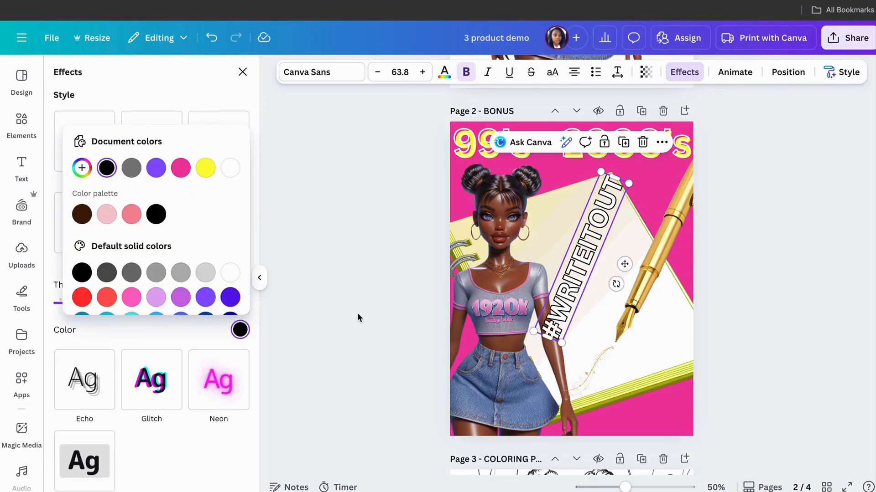
pyautogui.click(189, 330)
pyautogui.moveTo(86, 303); pyautogui.dragTo(144, 303)
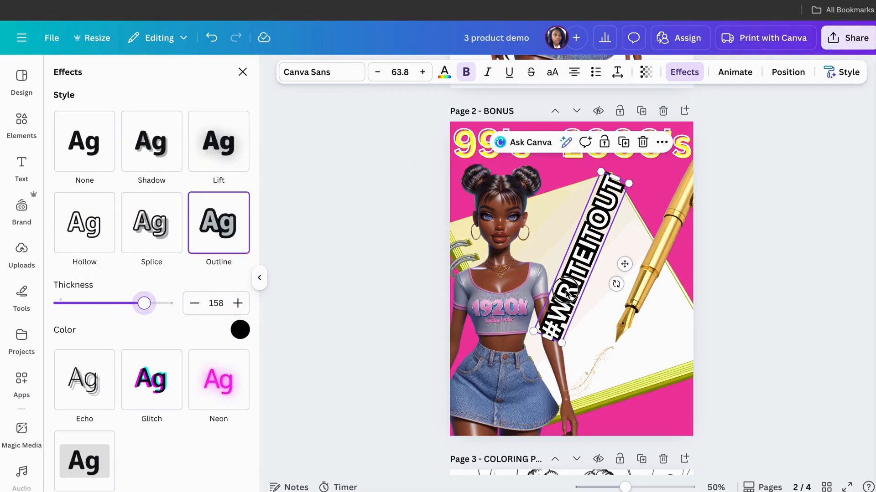
pyautogui.moveTo(566, 293)
pyautogui.mouseDown()
pyautogui.moveTo(573, 299)
pyautogui.moveTo(566, 294)
pyautogui.mouseUp()
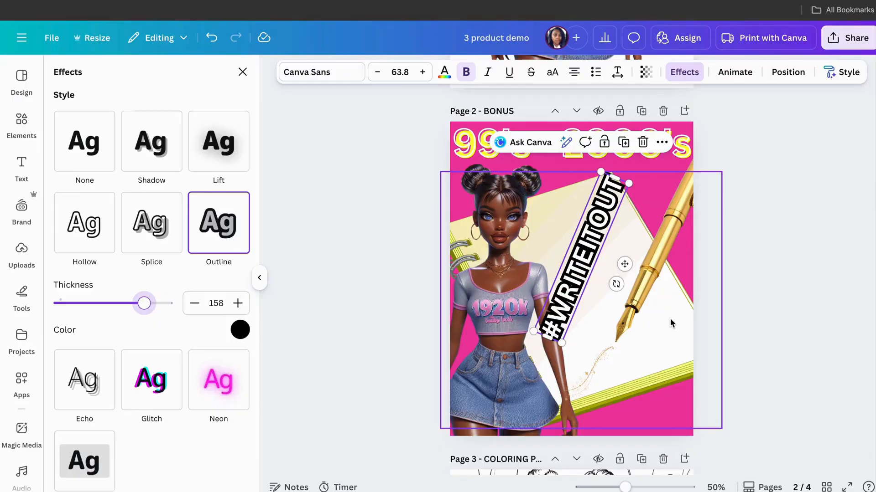
pyautogui.click(697, 330)
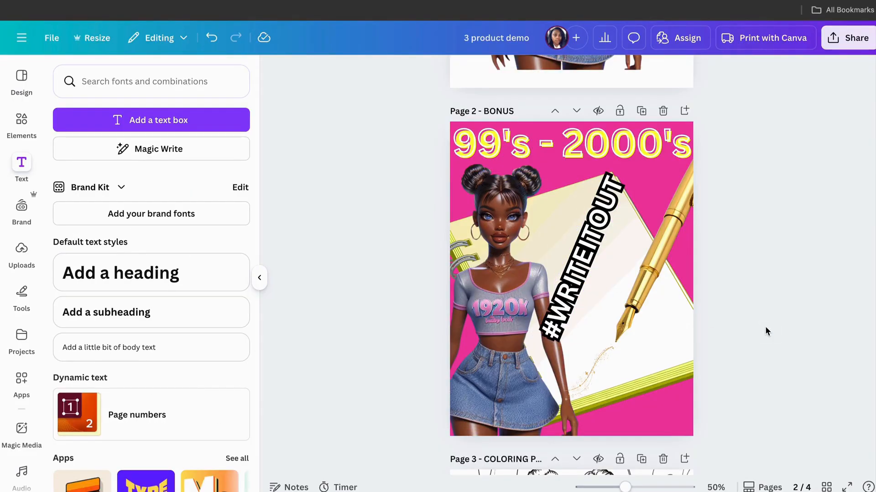
# Search the elements library for "grafitti background".
pyautogui.click(21, 120)
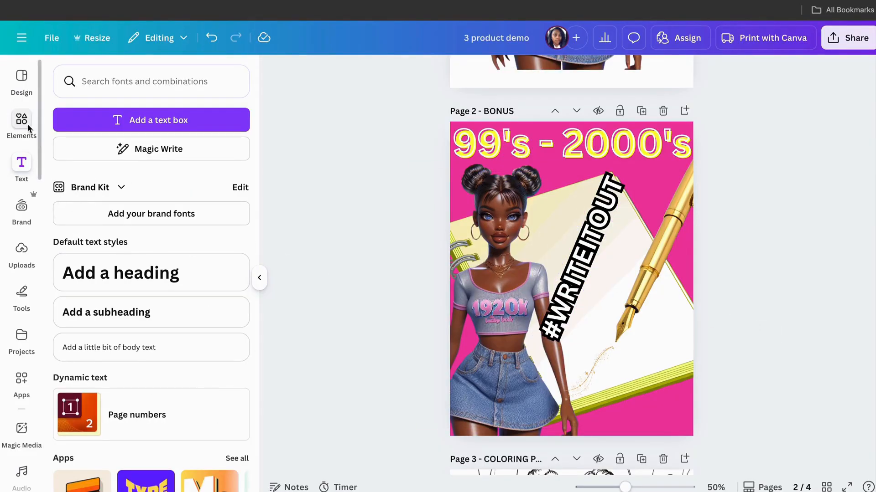
pyautogui.click(117, 82)
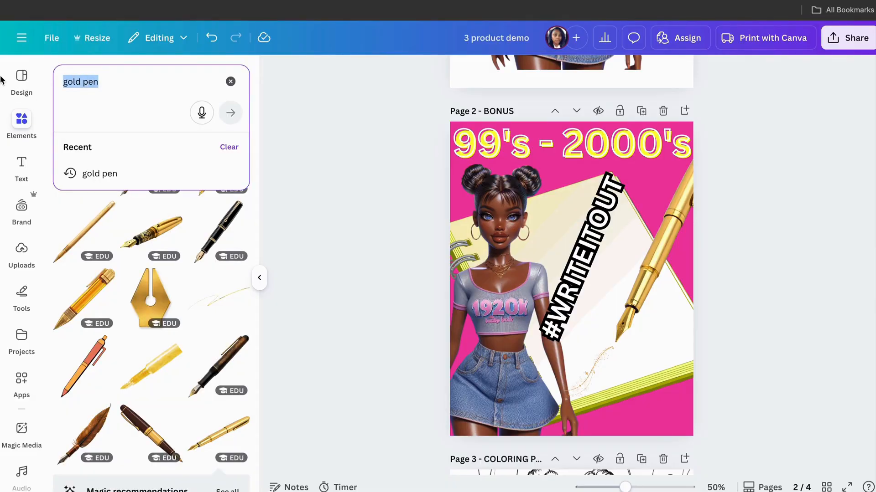
pyautogui.write('grafitti ba')
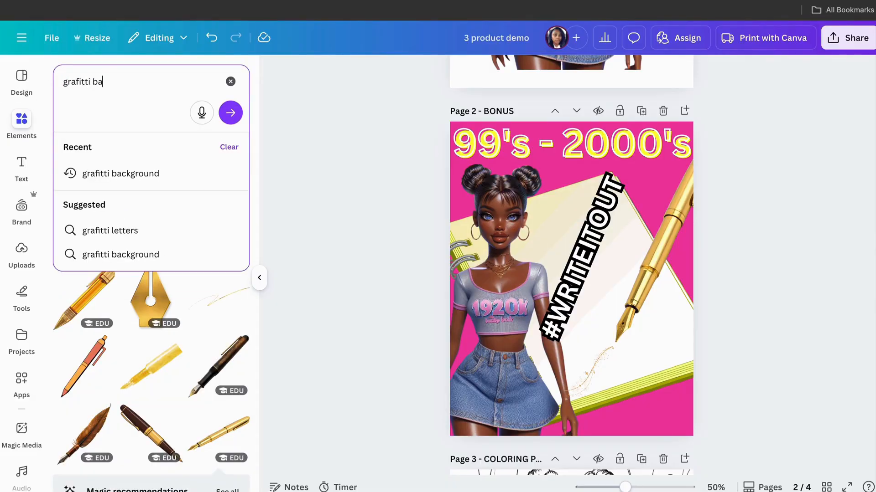
pyautogui.write('ckground')
pyautogui.press('Return')
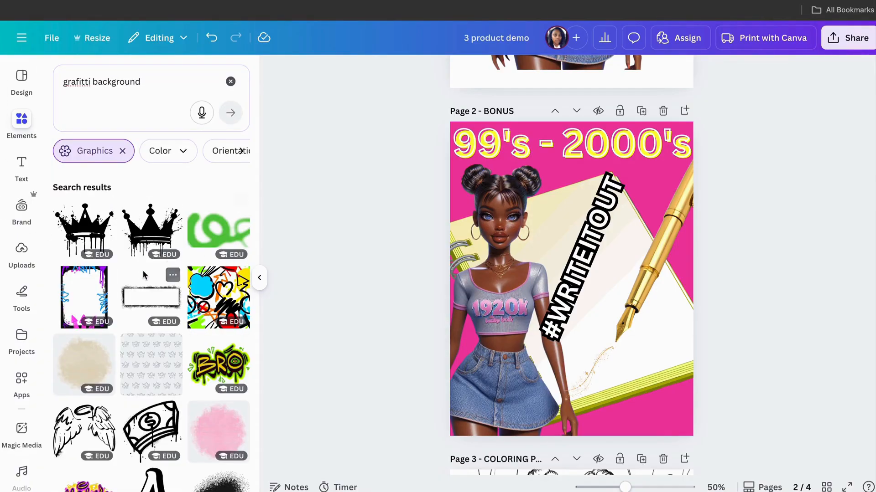
# Add the graffiti frame with pink arrows as a page-filling backdrop behind the Bonus page's elements, and duplicate the page.
pyautogui.click(83, 296)
pyautogui.click(647, 127)
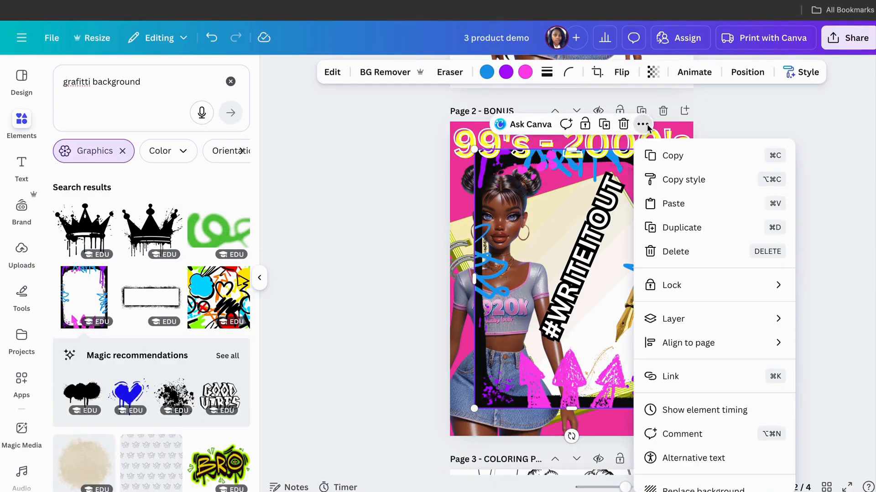
pyautogui.moveTo(735, 319)
pyautogui.click(524, 328)
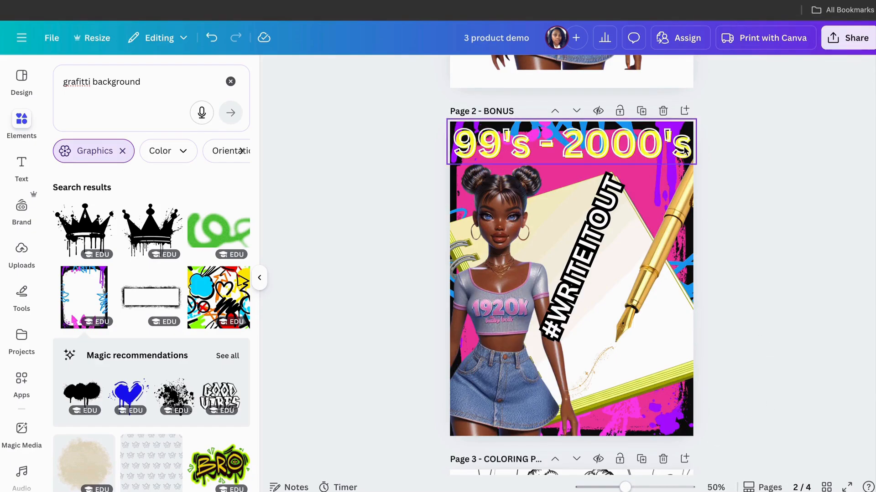
pyautogui.click(641, 112)
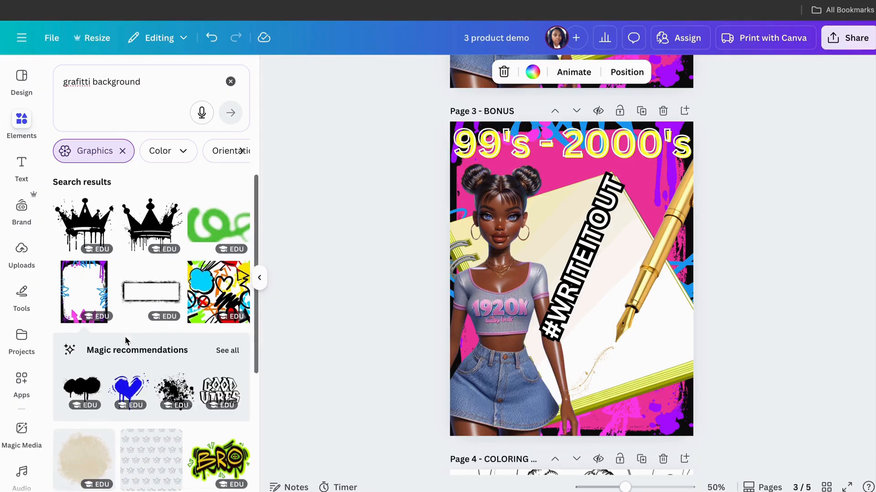
# Try the square black doodle pattern graphic enlarged on the duplicated Bonus page, and delete it.
pyautogui.scroll(-5, 125, 338)
pyautogui.scroll(-10, 127, 342)
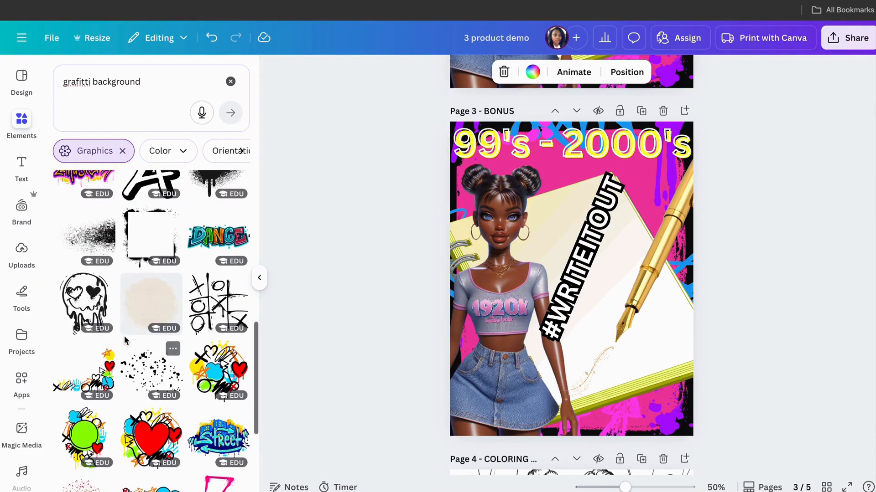
pyautogui.scroll(-3, 125, 338)
pyautogui.scroll(-5, 126, 342)
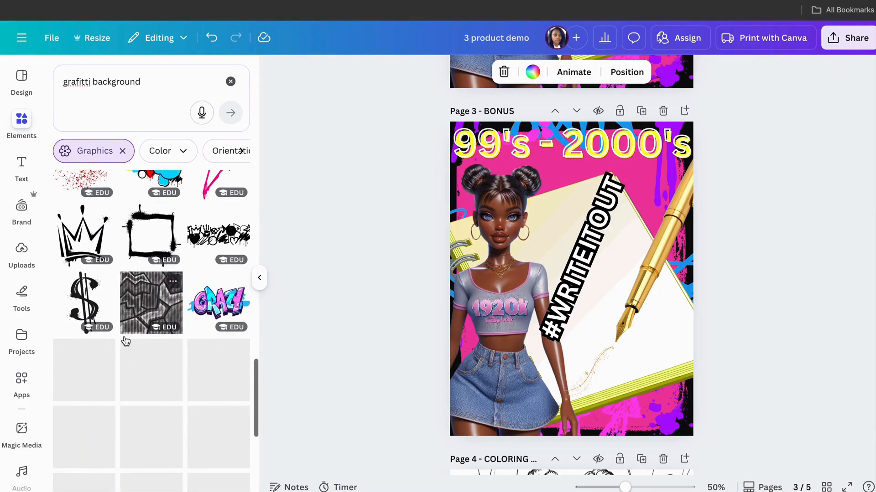
pyautogui.scroll(-1, 127, 340)
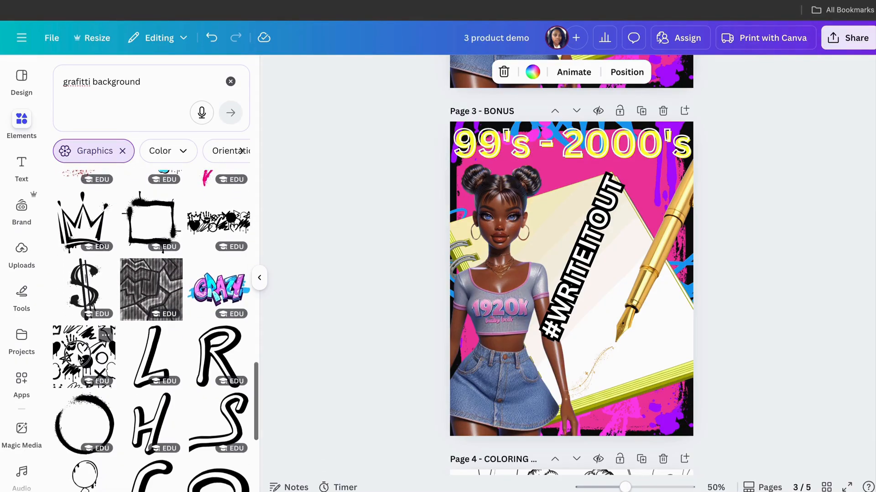
pyautogui.click(106, 335)
pyautogui.click(643, 205)
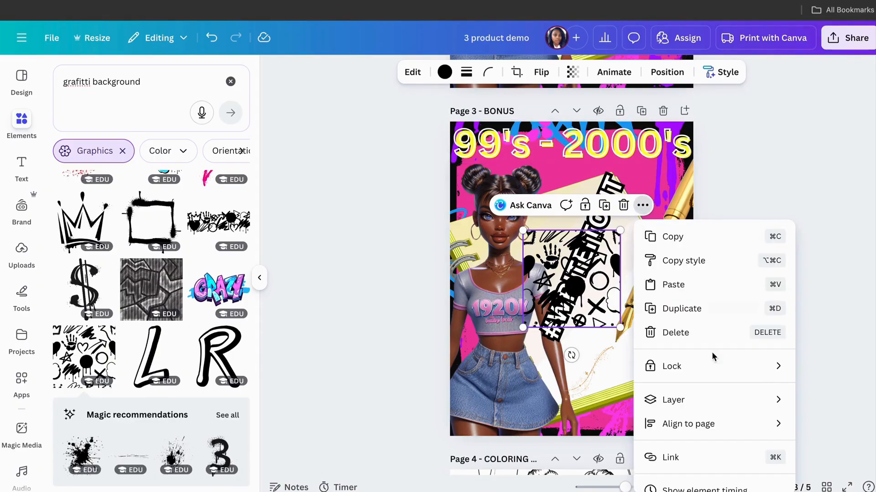
pyautogui.scroll(-2, 714, 354)
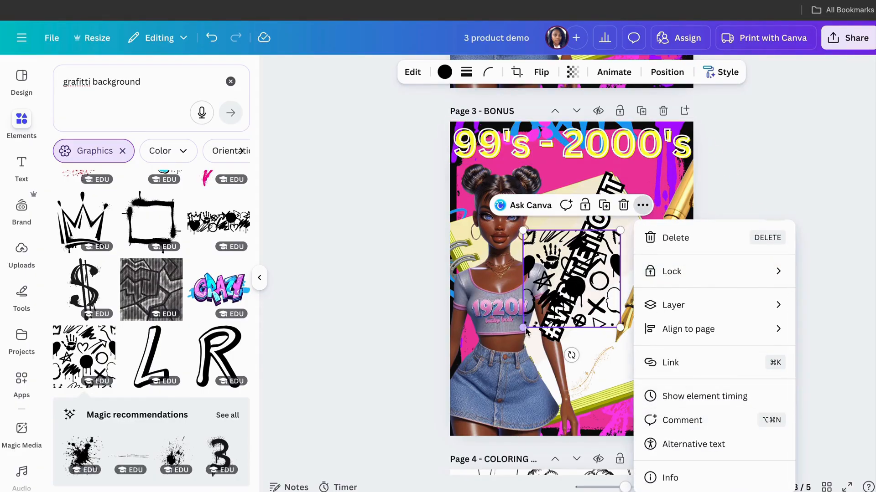
pyautogui.moveTo(526, 331); pyautogui.dragTo(425, 425)
pyautogui.moveTo(552, 345); pyautogui.dragTo(591, 301)
pyautogui.press('Delete')
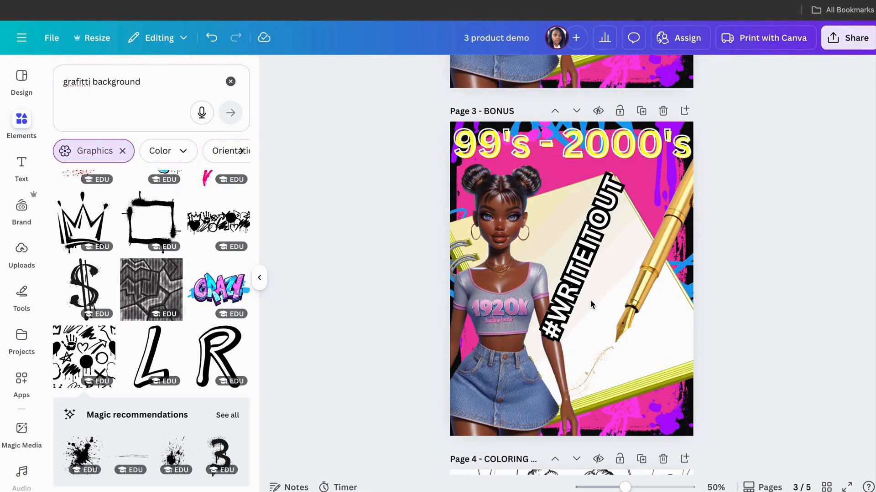
# Switch the graffiti results from graphics to photos and set the blue and purple graffiti wall photo as the duplicated Bonus page's background.
pyautogui.click(123, 151)
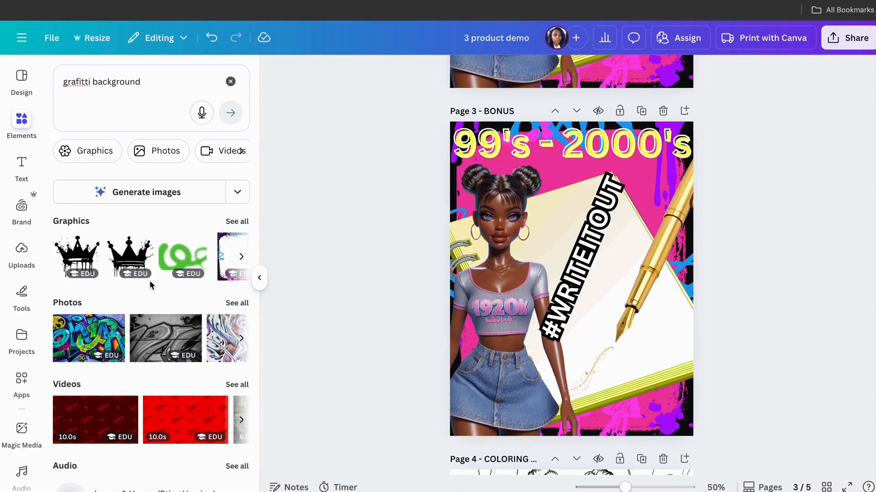
pyautogui.click(231, 303)
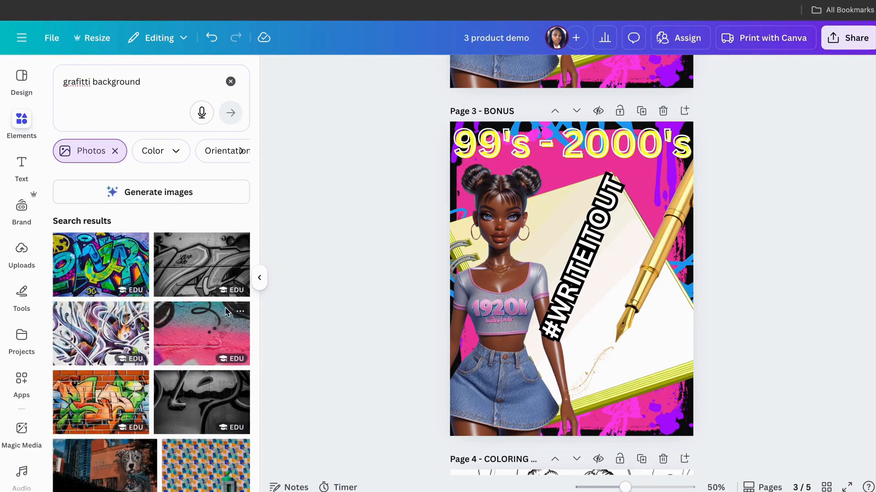
pyautogui.scroll(-4, 141, 383)
pyautogui.scroll(-3, 142, 386)
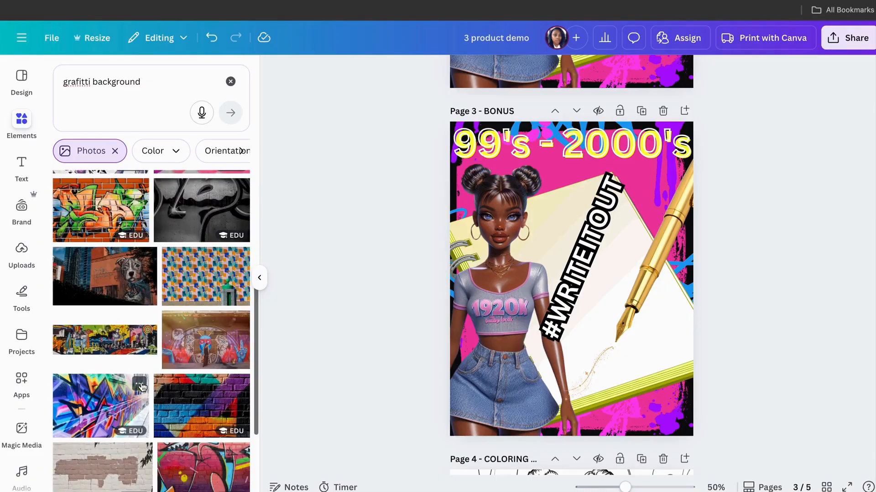
pyautogui.click(88, 314)
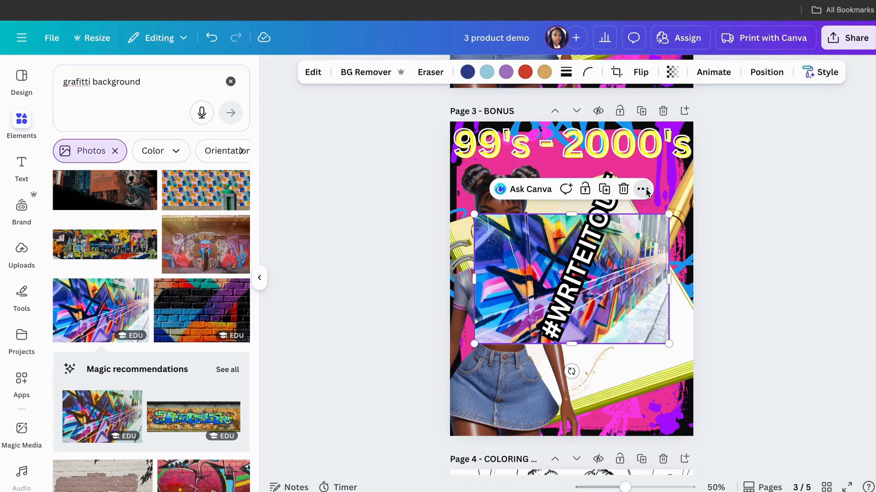
pyautogui.click(646, 191)
pyautogui.scroll(-3, 711, 342)
pyautogui.click(690, 435)
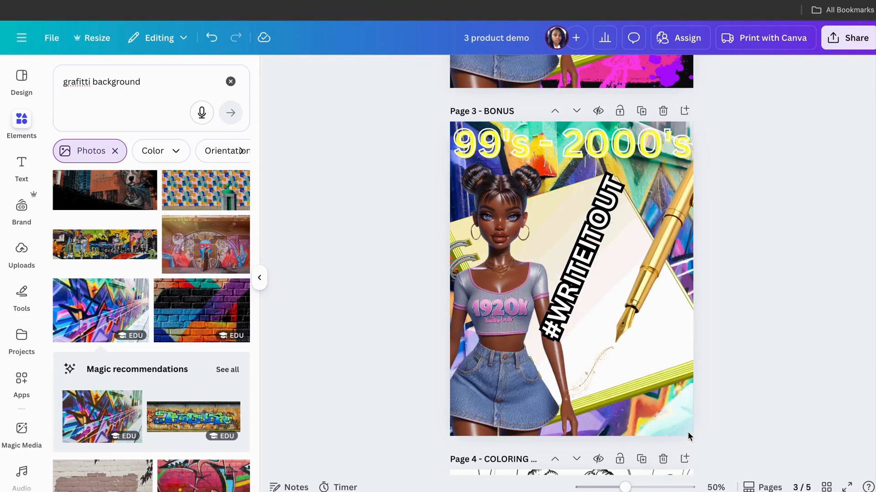
# Enlarge the doll on the first Bonus page and position it right of center so it is cropped just below the waist.
pyautogui.scroll(6, 794, 350)
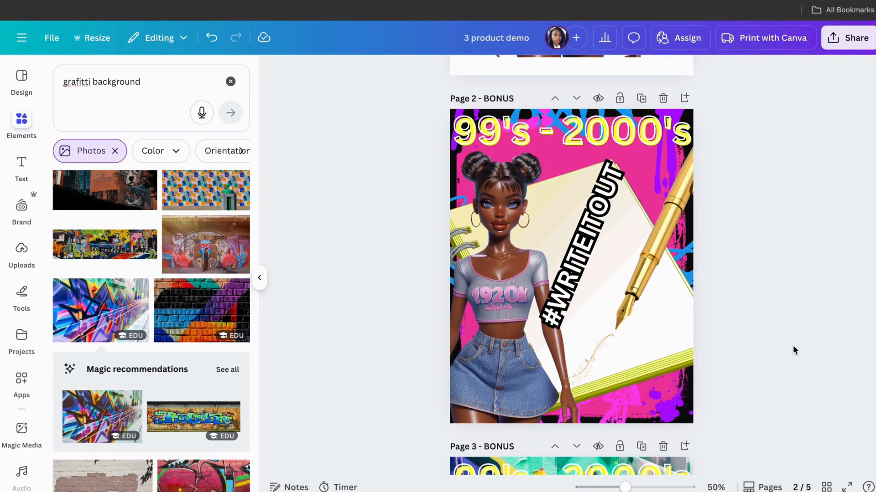
pyautogui.scroll(-4, 794, 350)
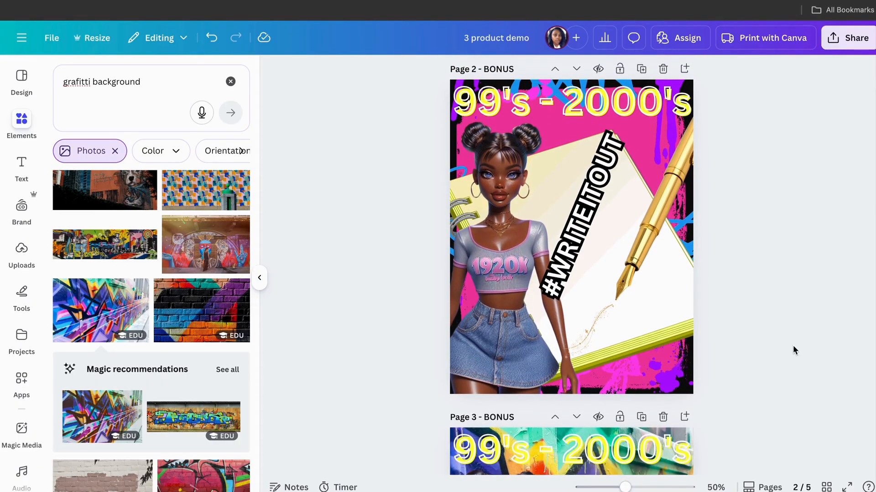
pyautogui.scroll(-4, 793, 350)
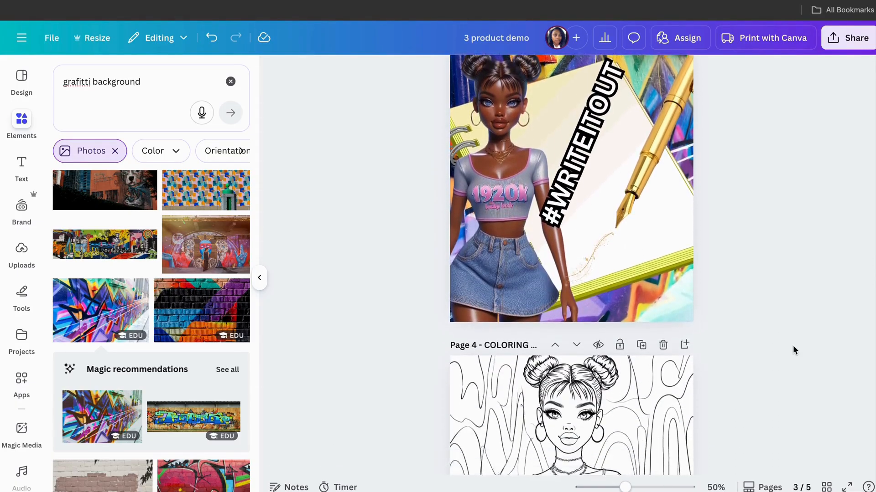
pyautogui.scroll(10, 793, 351)
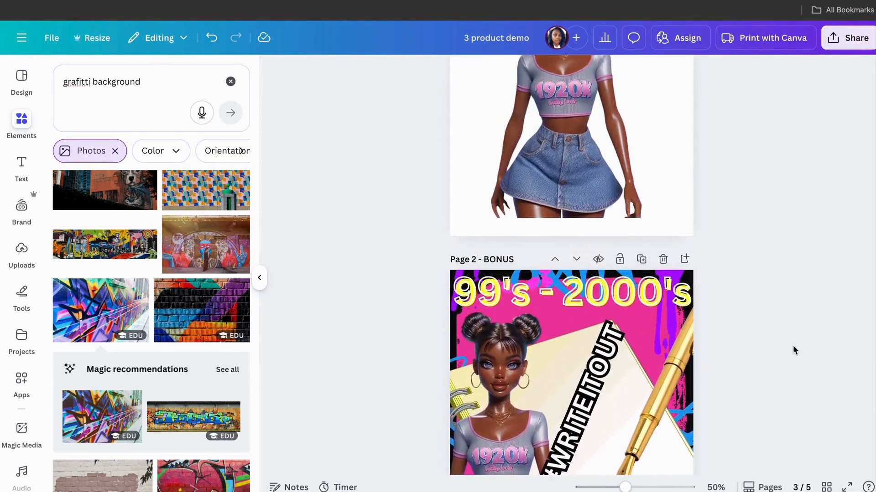
pyautogui.scroll(-4, 792, 350)
pyautogui.scroll(2, 793, 350)
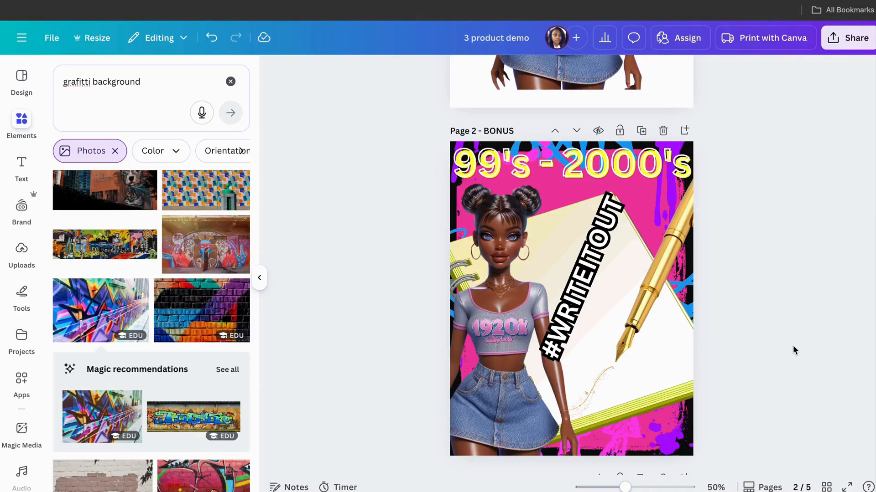
pyautogui.click(511, 392)
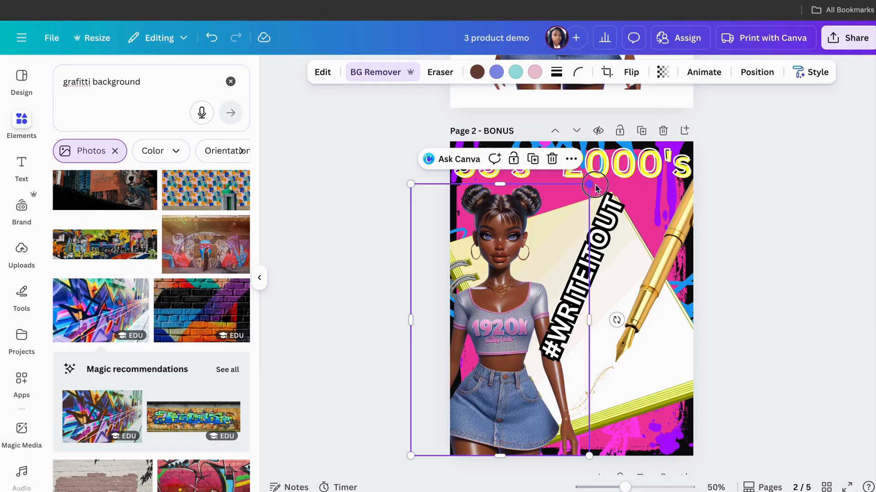
pyautogui.moveTo(596, 184); pyautogui.dragTo(780, 143)
pyautogui.moveTo(549, 368); pyautogui.dragTo(546, 384)
# Rotate the #WRITEITOUT text on the first Bonus page to nearly vertical and move it over the notebook, left of the doll.
pyautogui.click(556, 328)
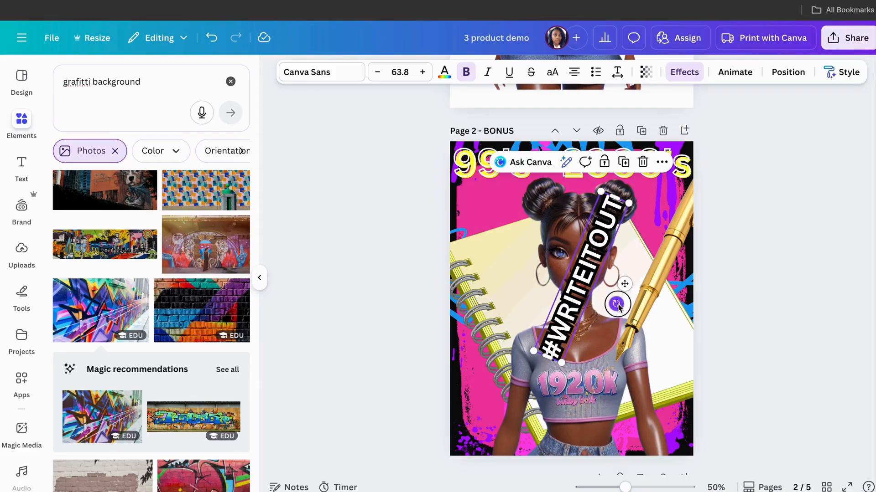
pyautogui.moveTo(616, 304)
pyautogui.mouseDown()
pyautogui.moveTo(581, 320)
pyautogui.moveTo(614, 303)
pyautogui.mouseUp()
pyautogui.moveTo(505, 267); pyautogui.dragTo(559, 321)
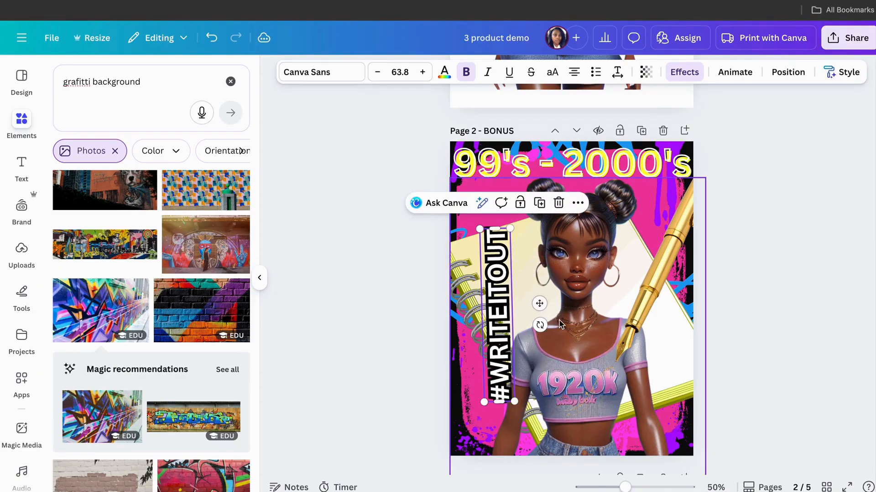
# Enlarge the #WRITEITOUT text on the first Bonus page to size 99, straighten it to vertical and place it along the page's left edge.
pyautogui.moveTo(497, 328); pyautogui.dragTo(515, 325)
pyautogui.moveTo(488, 400); pyautogui.dragTo(506, 490)
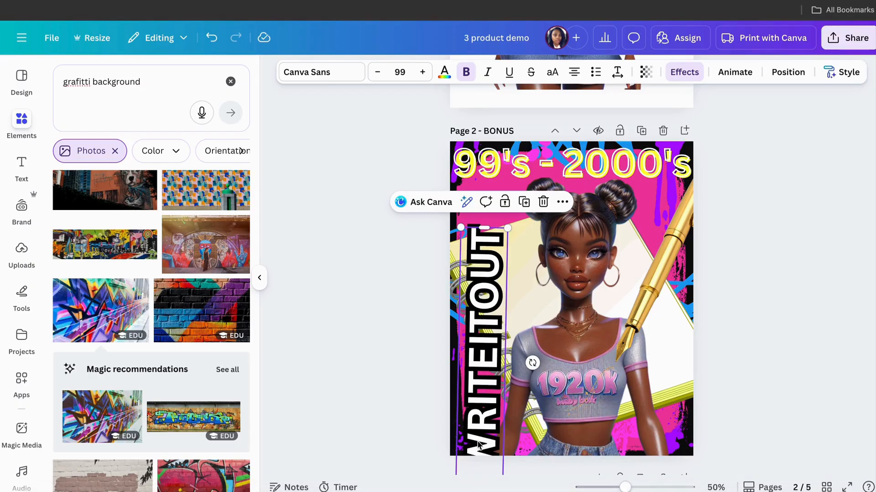
pyautogui.moveTo(500, 433); pyautogui.dragTo(495, 392)
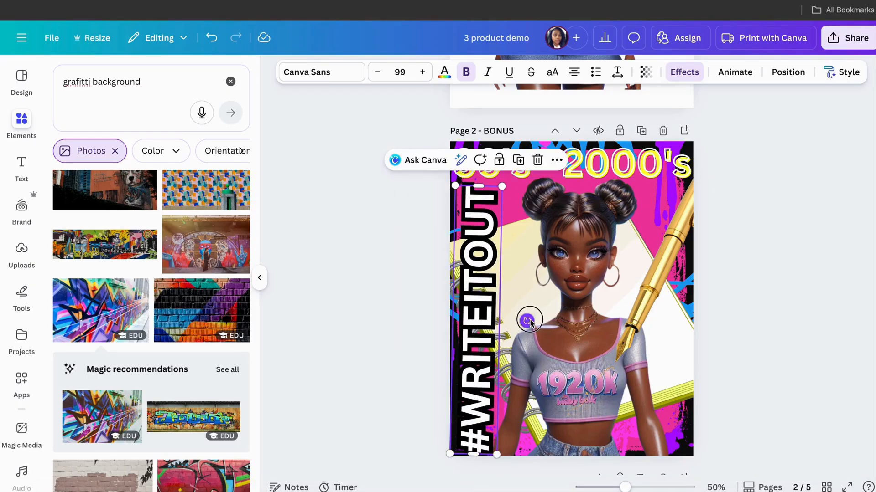
pyautogui.moveTo(526, 319); pyautogui.dragTo(529, 322)
pyautogui.moveTo(481, 374); pyautogui.dragTo(478, 369)
pyautogui.click(828, 355)
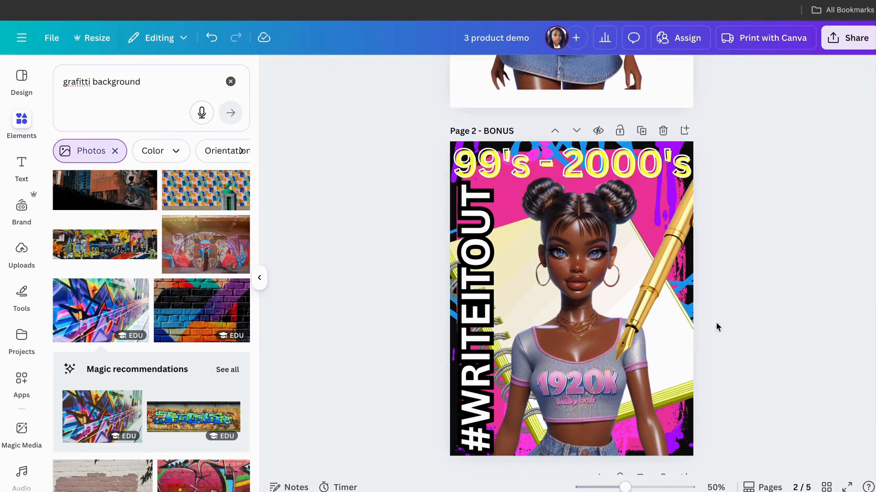
# Review the original, both bonus, coloring and sticker pages at full canvas width with the elements search results hidden.
pyautogui.click(258, 277)
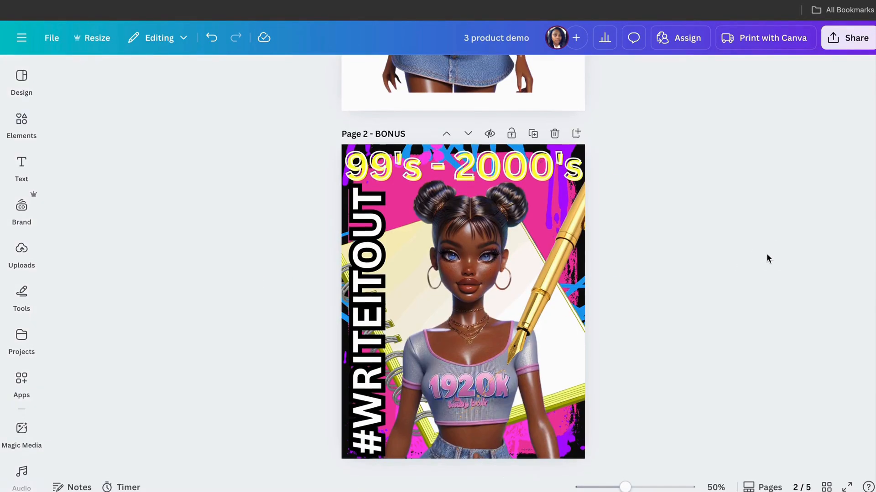
pyautogui.scroll(5, 767, 258)
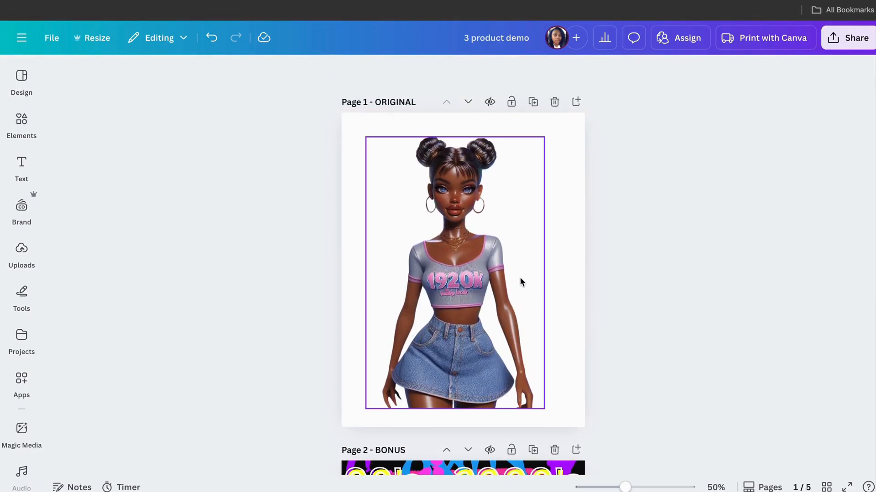
pyautogui.scroll(-1, 663, 303)
pyautogui.scroll(-8, 663, 302)
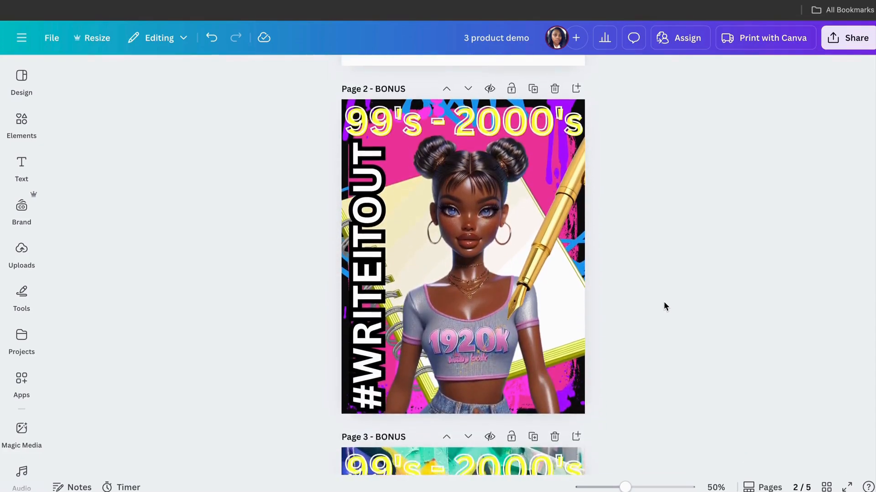
pyautogui.scroll(-5, 664, 302)
pyautogui.scroll(-3, 664, 302)
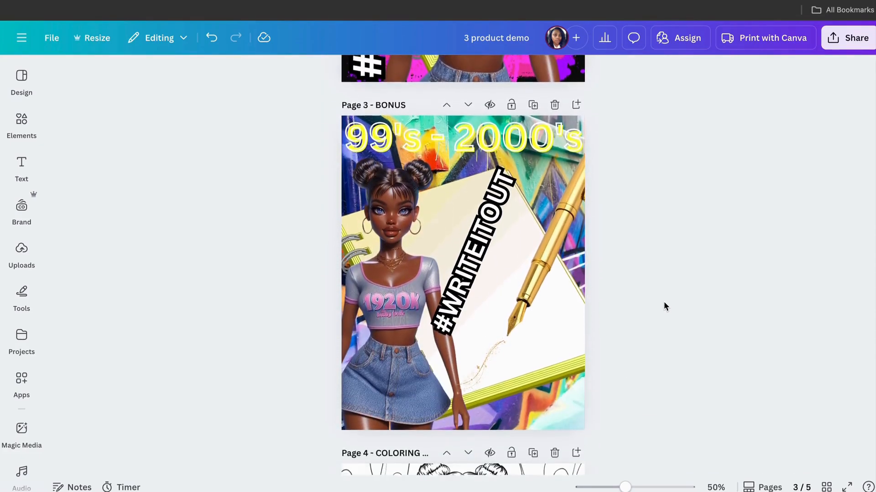
pyautogui.scroll(8, 663, 302)
pyautogui.scroll(2, 664, 302)
pyautogui.scroll(-1, 664, 302)
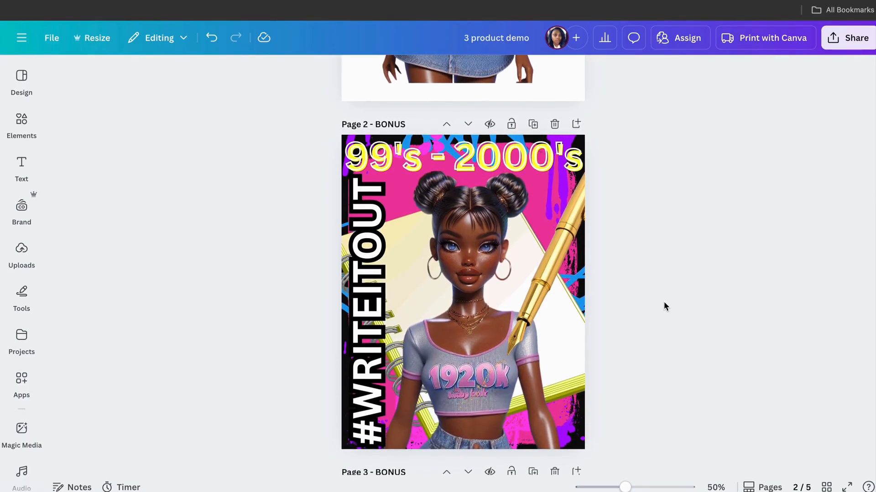
pyautogui.scroll(-15, 664, 302)
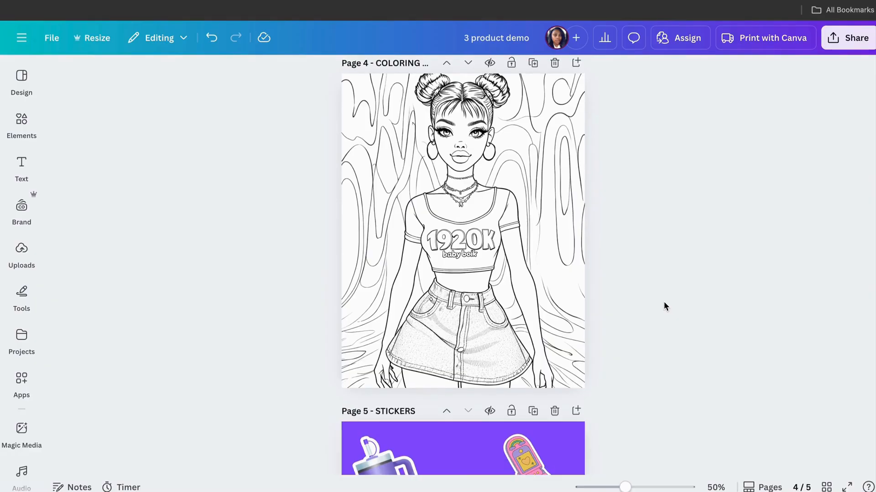
pyautogui.scroll(1, 663, 302)
pyautogui.scroll(-8, 663, 302)
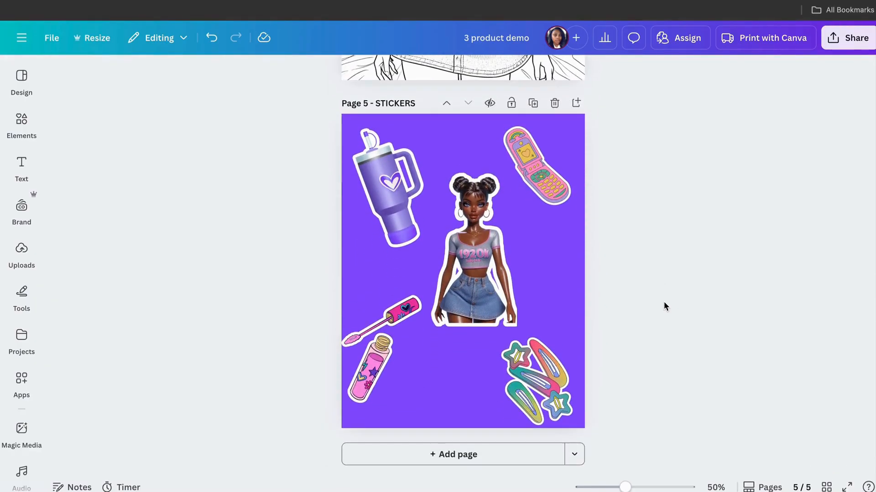
pyautogui.scroll(5, 664, 302)
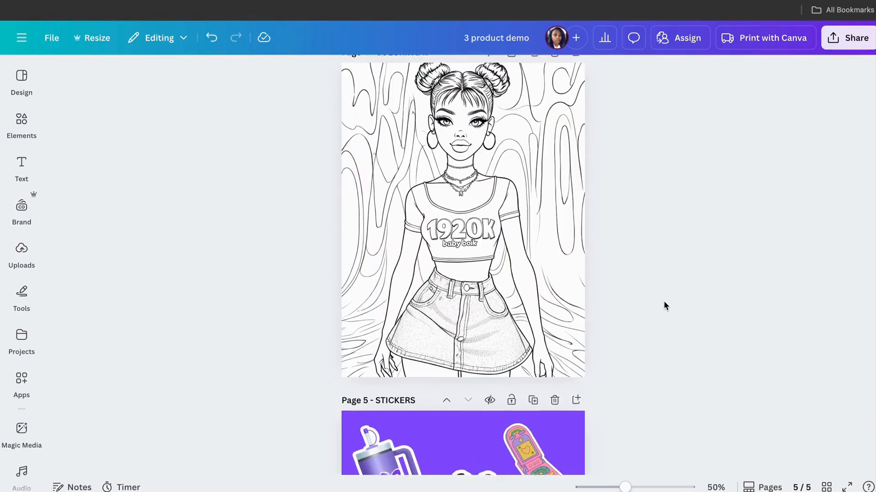
pyautogui.scroll(15, 664, 302)
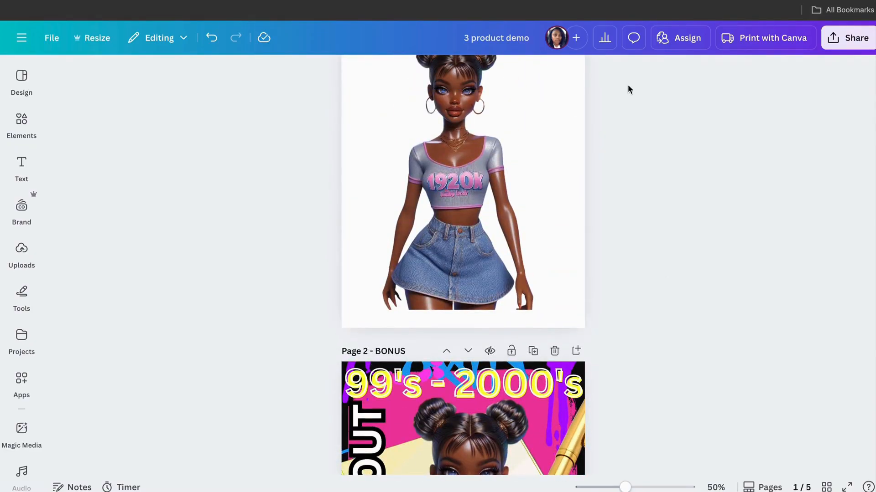
# Rename the design as 99's-2000's Bundle.
pyautogui.click(497, 39)
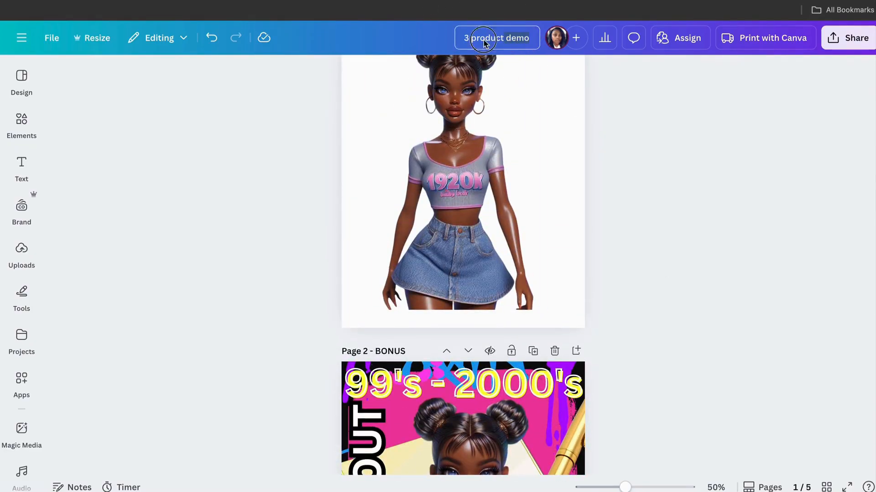
pyautogui.hotkey('ctrl', 'a')
pyautogui.write('99')
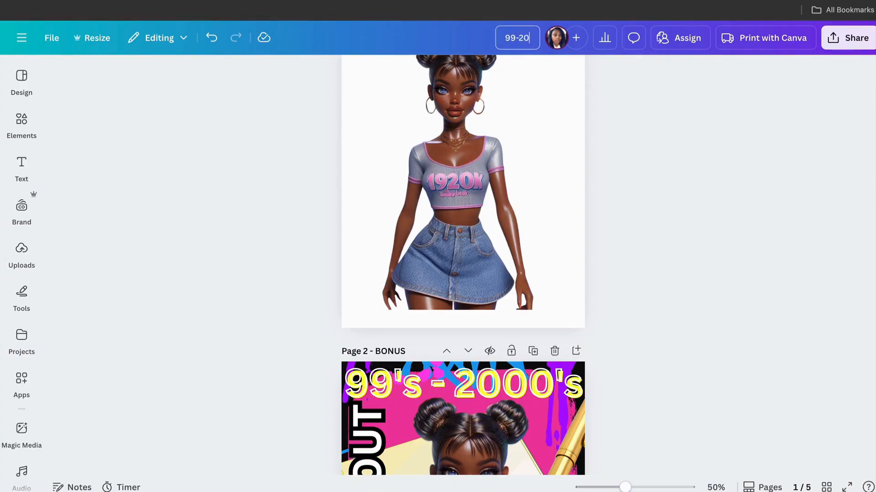
pyautogui.write("-200's")
pyautogui.press('BackSpace')
pyautogui.press('BackSpace')
pyautogui.press('BackSpace')
pyautogui.write("0's Bundle")
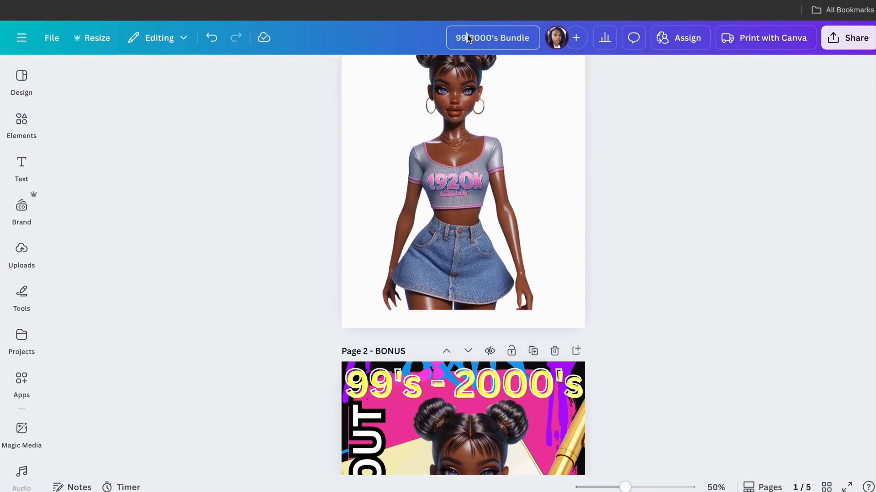
pyautogui.click(704, 101)
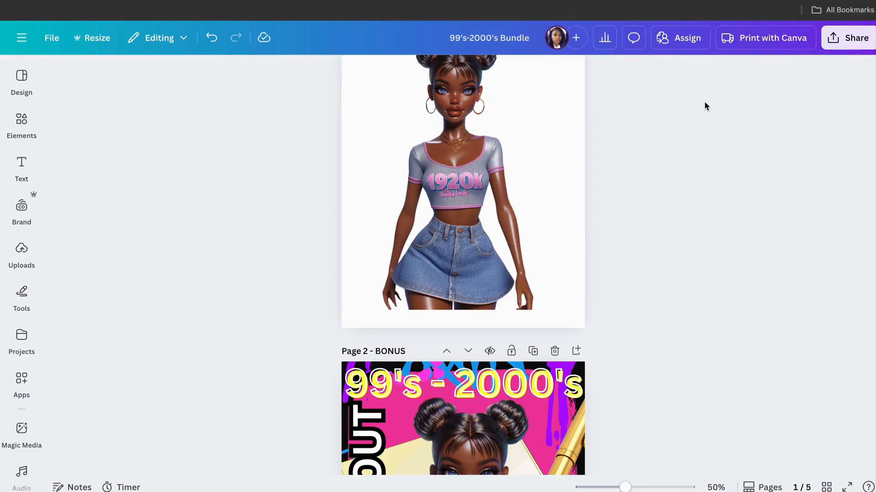
# Show all pages of the bundle together in the grid overview.
pyautogui.scroll(2, 646, 172)
pyautogui.scroll(-5, 647, 173)
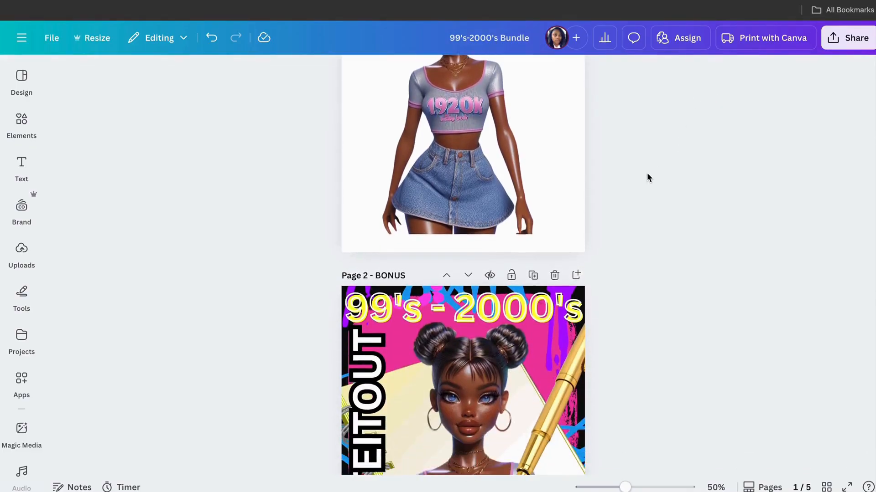
pyautogui.click(827, 487)
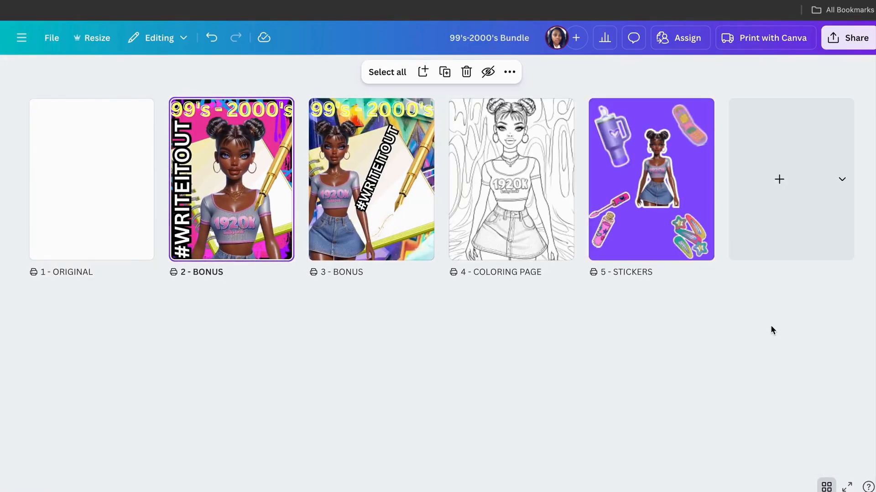